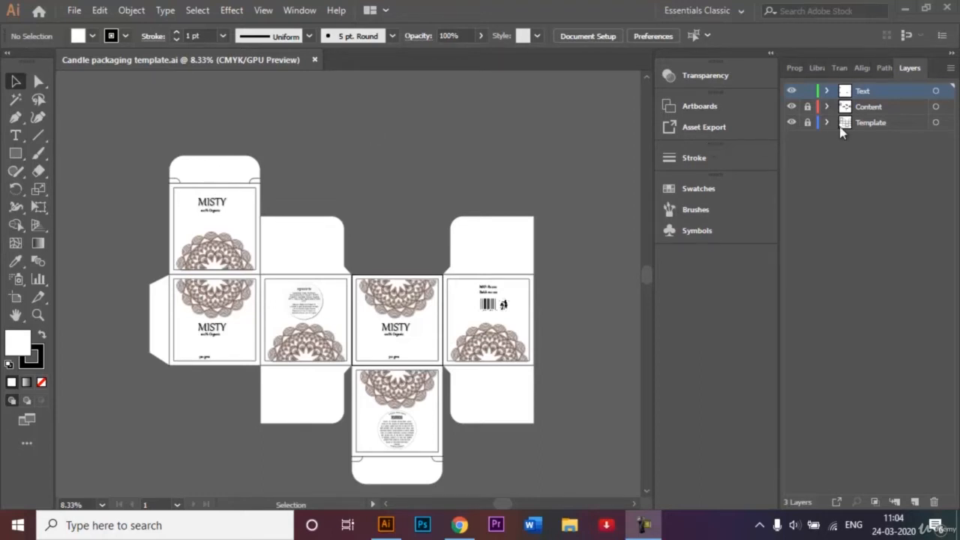
Step: Unlock the Template and Content layers of the candle packaging document
click(808, 123)
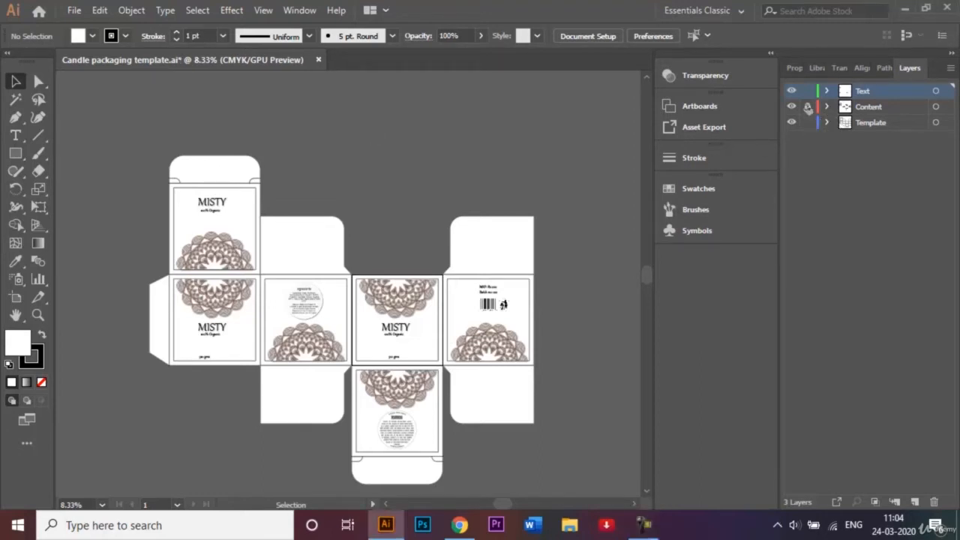
click(807, 107)
key(ctrl+minus)
key(ctrl+plus)
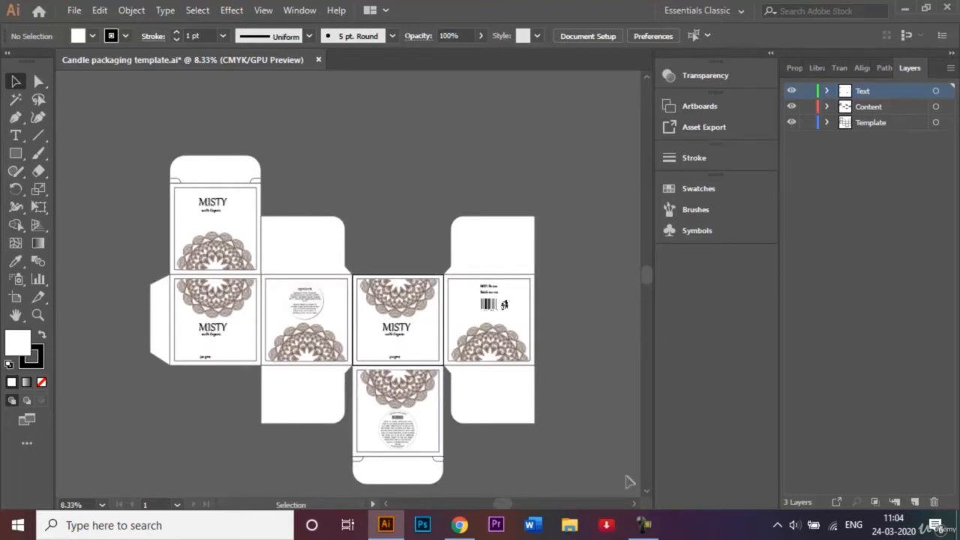
scroll(648, 503, down, 2)
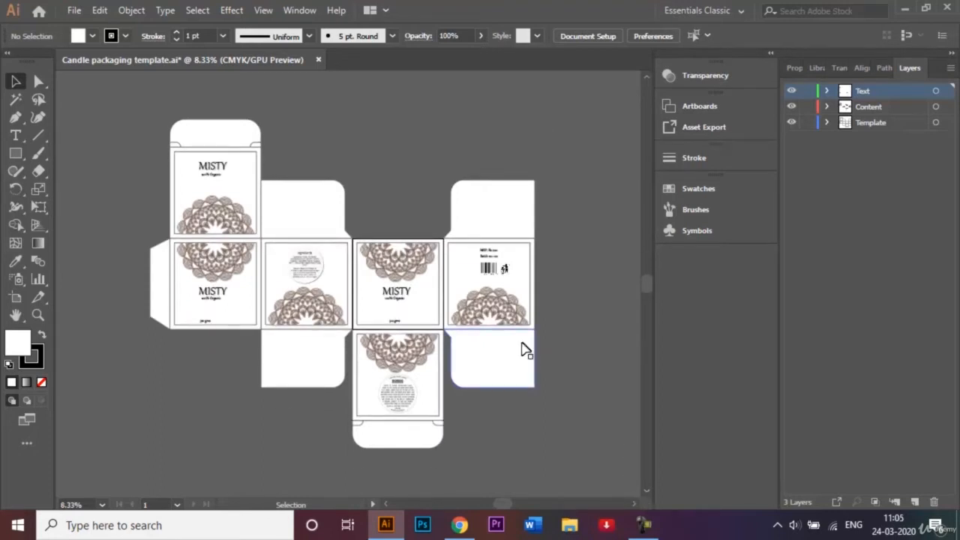
Step: Duplicate the central MISTY panel with its outline, inner frame, mandala and texts into the empty space right of the box layout
click(445, 248)
click(422, 214)
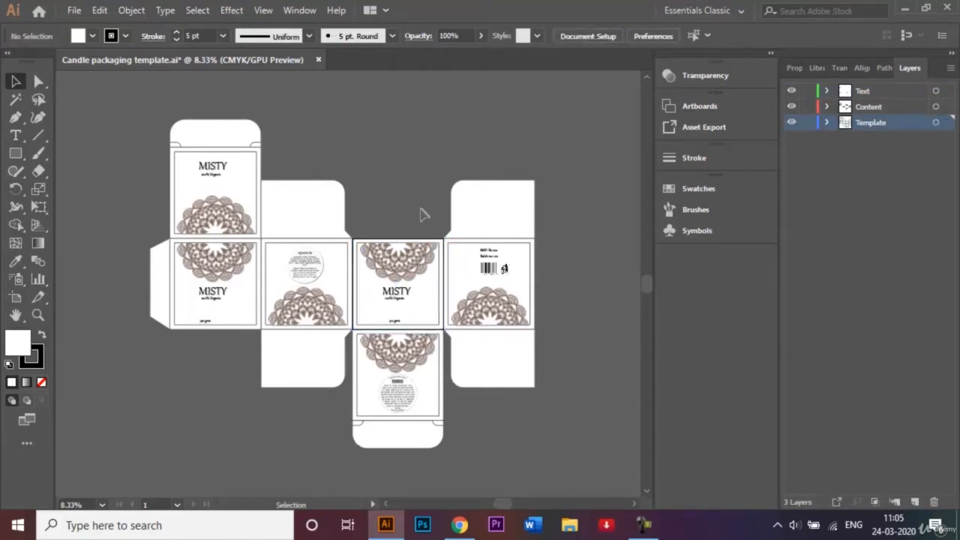
click(444, 325)
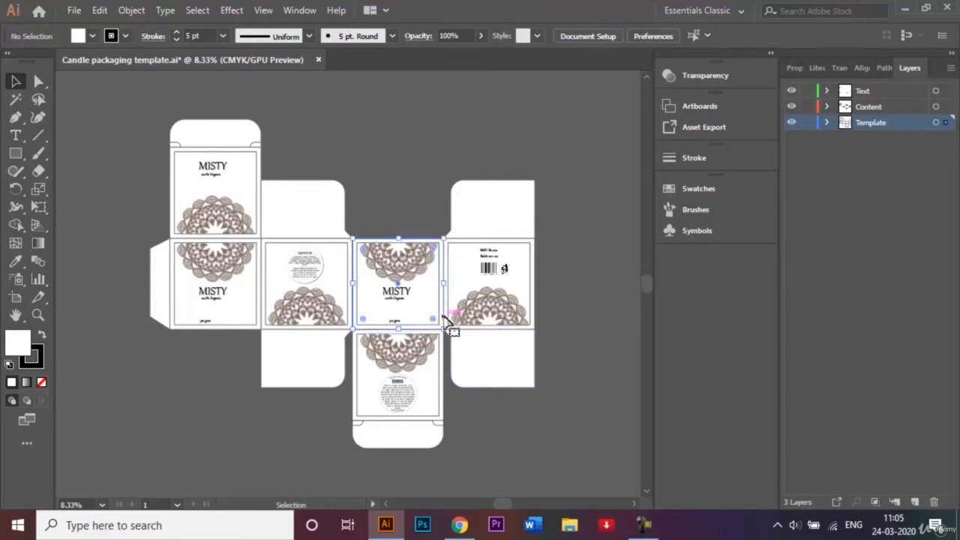
key(ctrl+equal)
key(ctrl+equal)
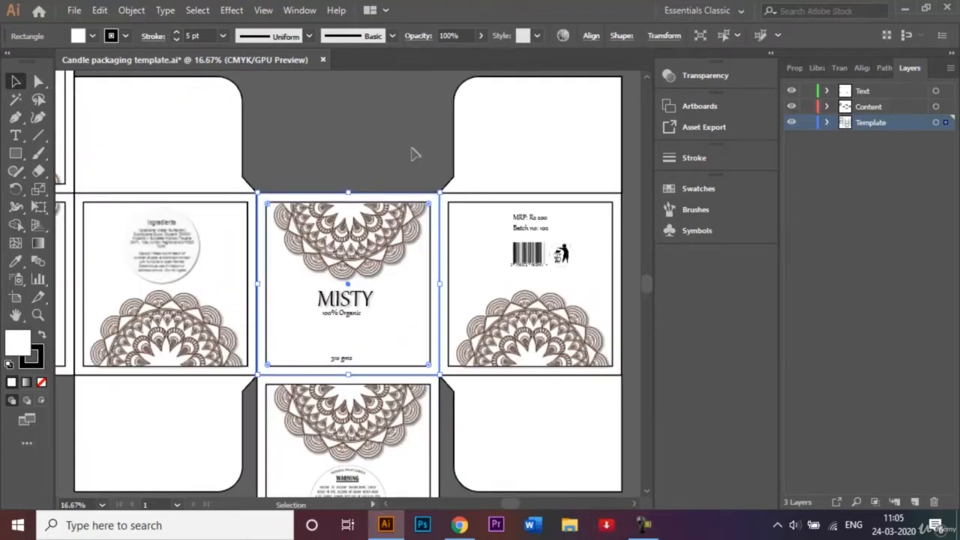
shift+click(307, 259)
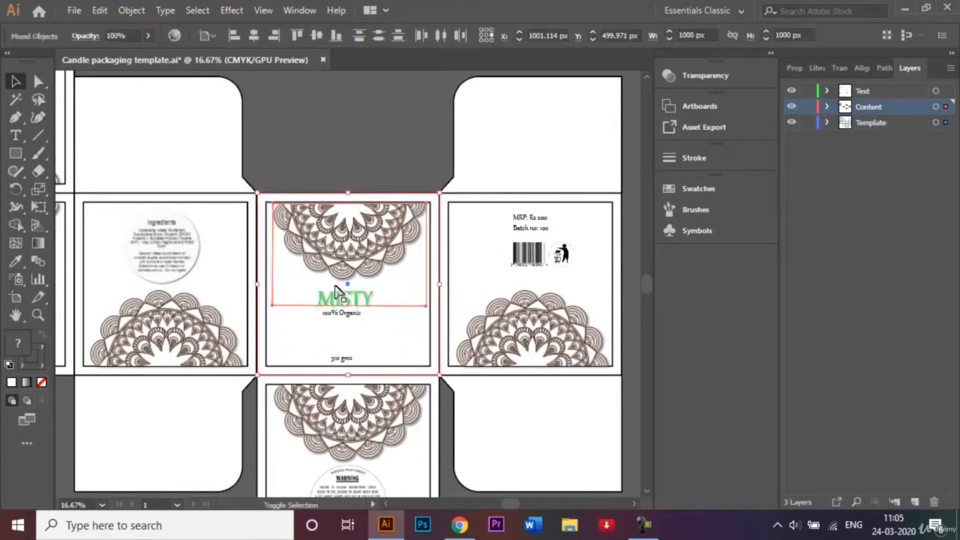
shift+click(349, 316)
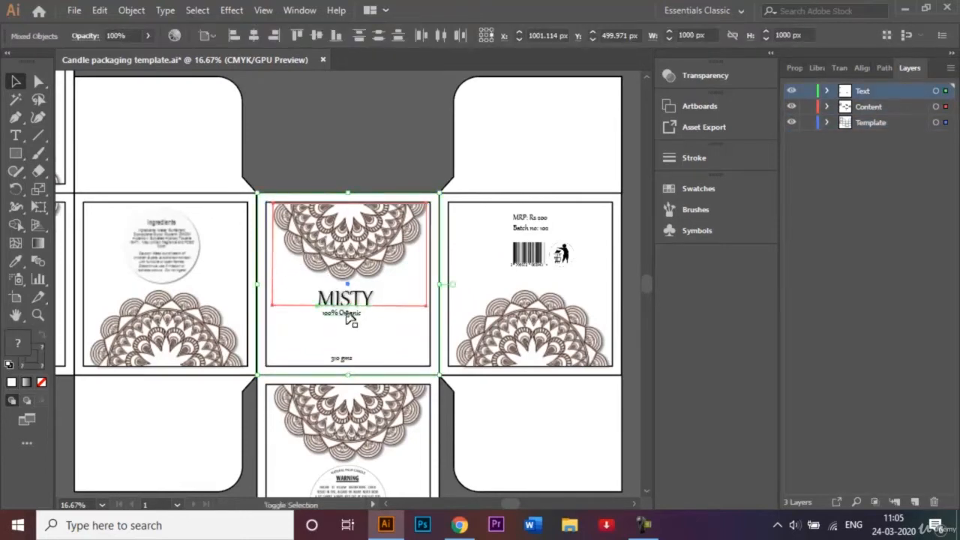
shift+click(349, 361)
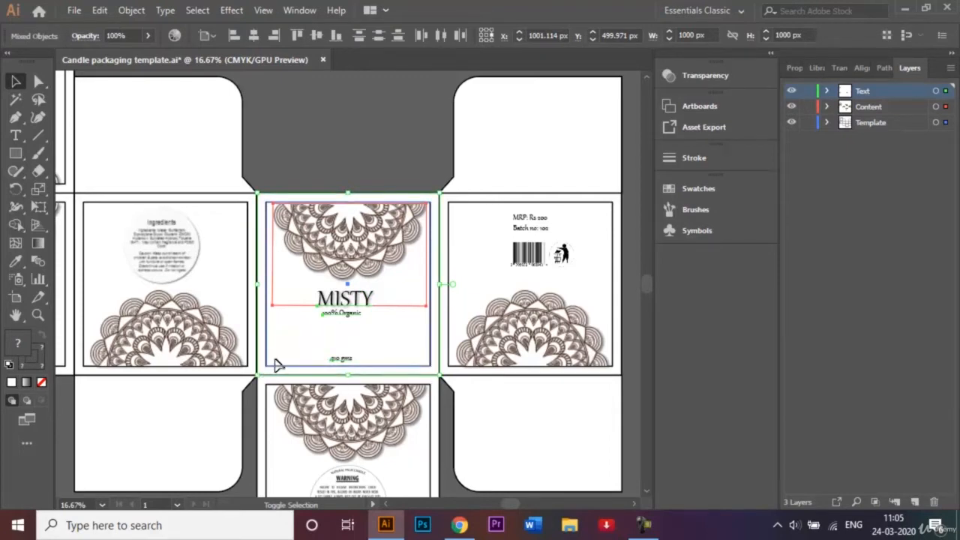
click(309, 135)
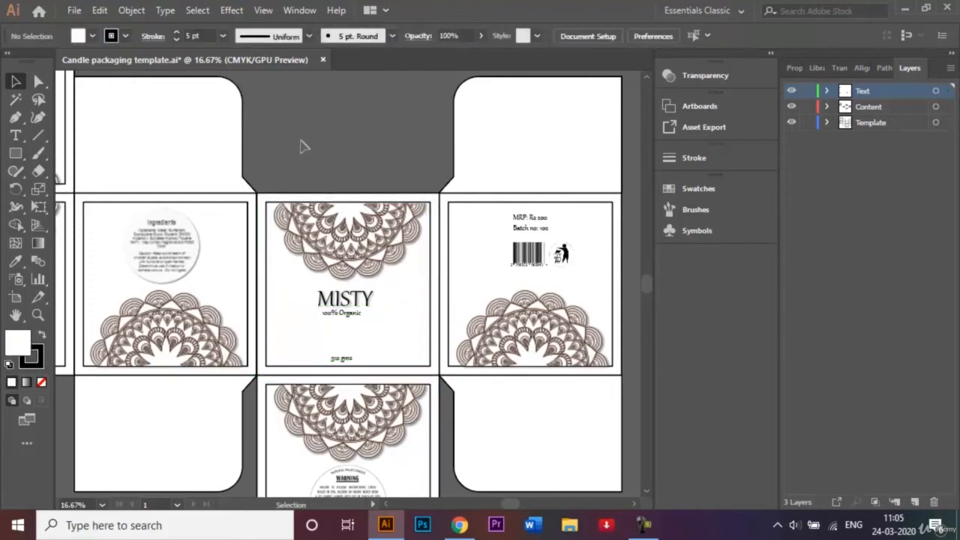
click(381, 367)
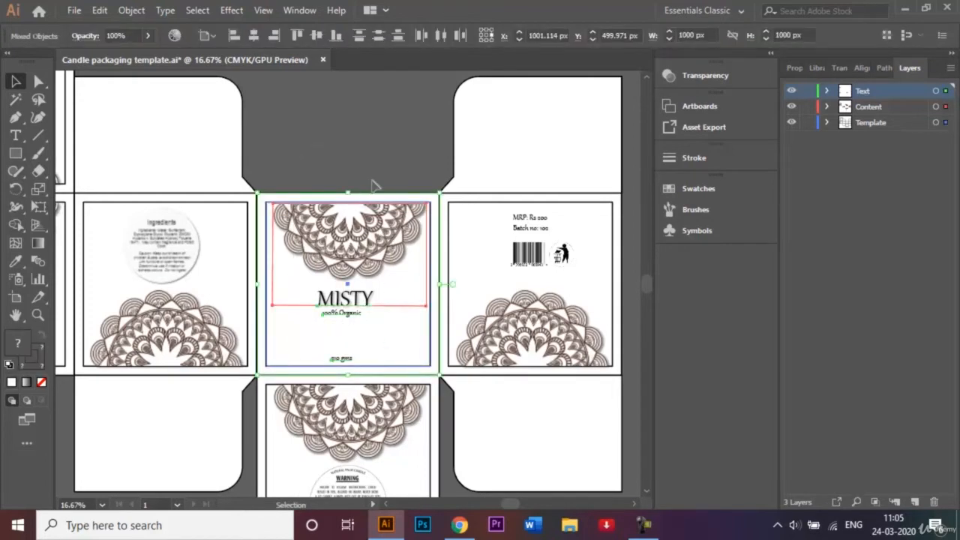
key(ctrl+minus)
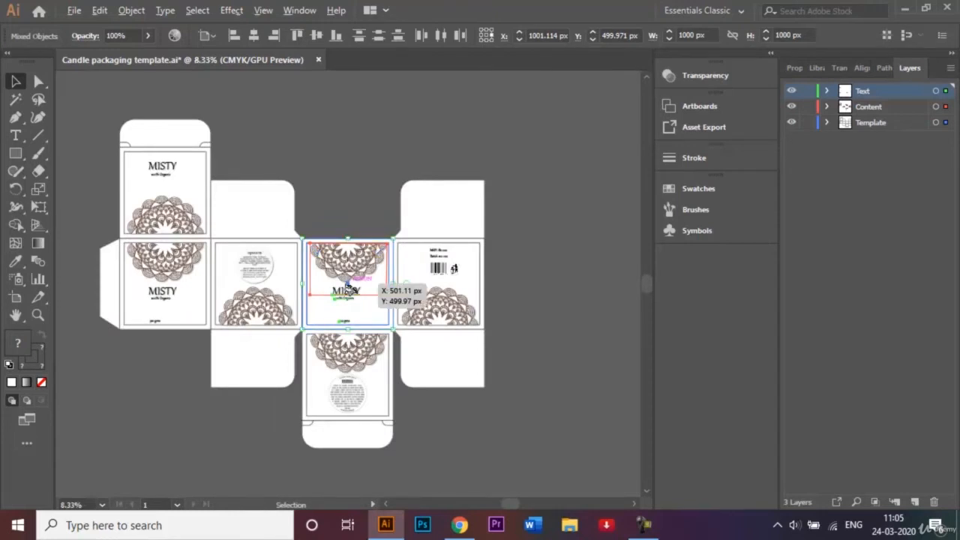
drag(348, 287, 564, 295)
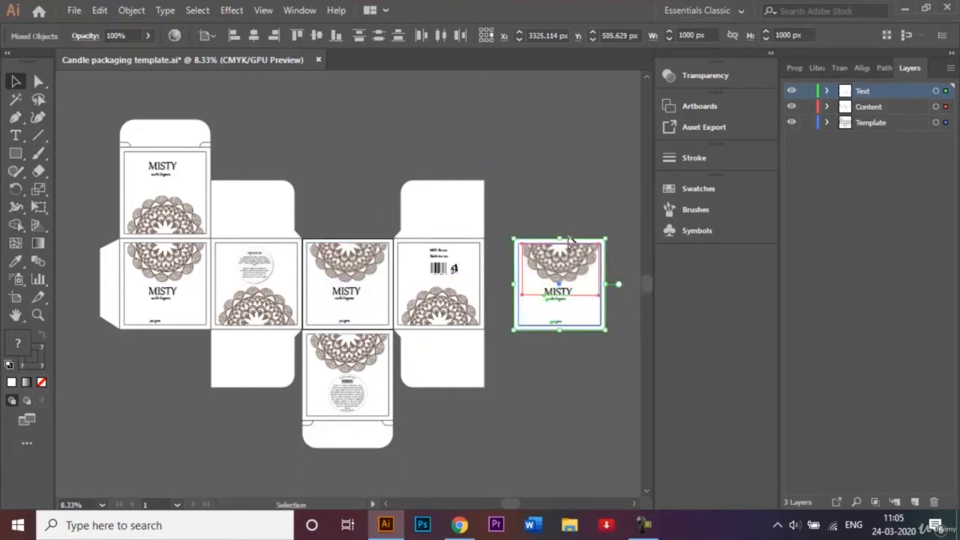
Step: Group all parts of the copied MISTY panel into one object and deselect it
right_click(570, 271)
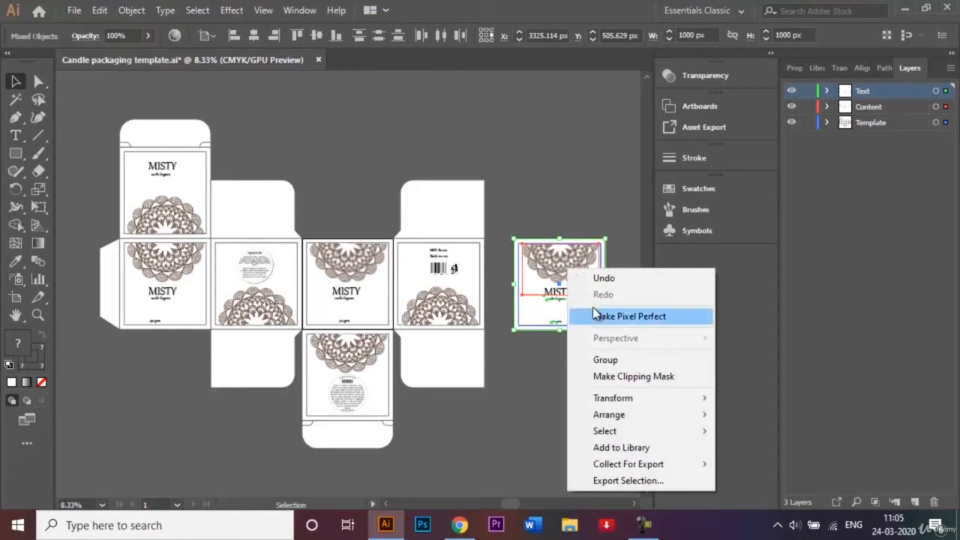
click(628, 361)
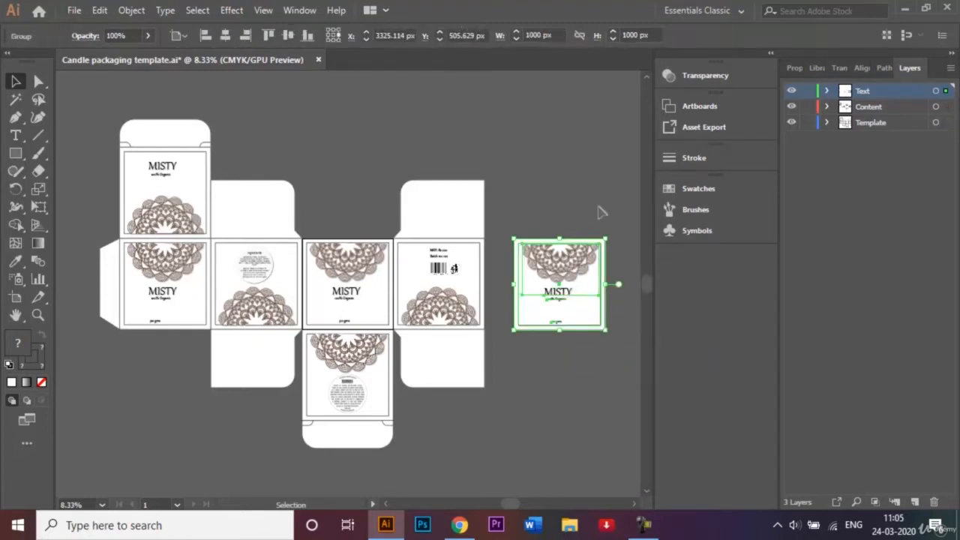
click(583, 172)
click(559, 248)
click(559, 210)
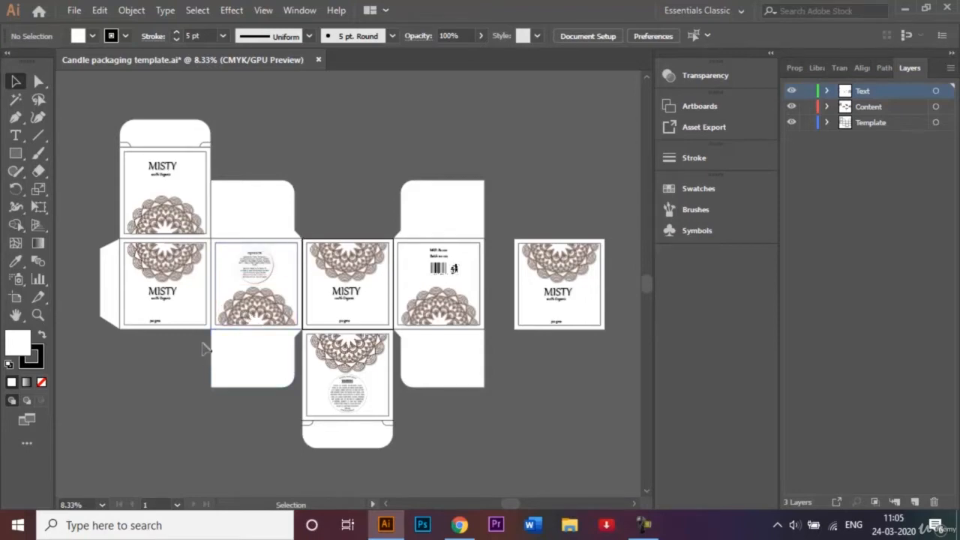
click(246, 289)
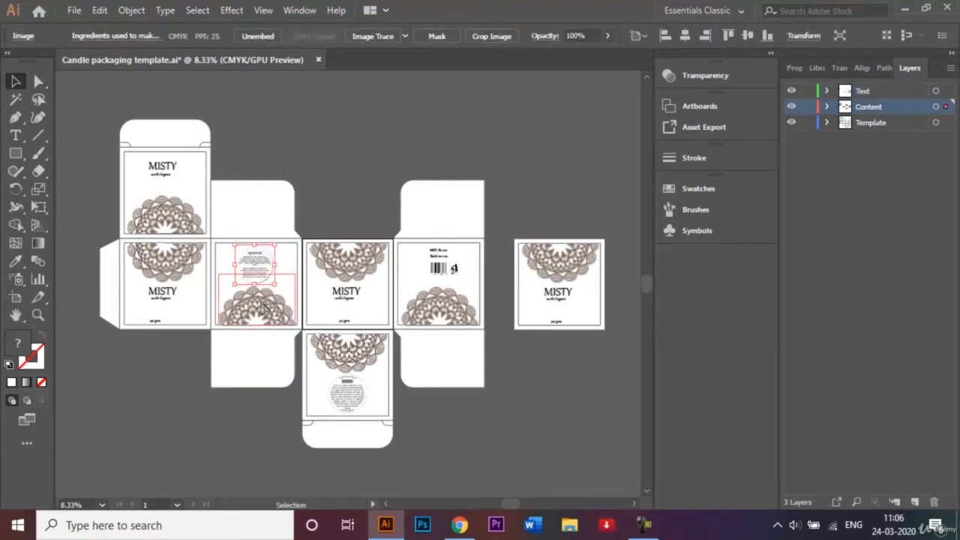
key(ctrl+equal)
key(ctrl+equal)
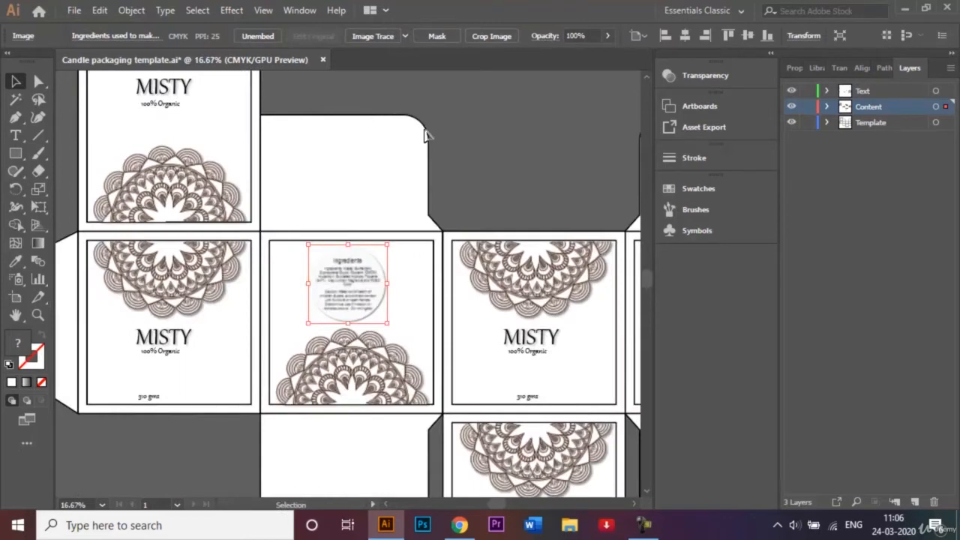
shift+click(411, 300)
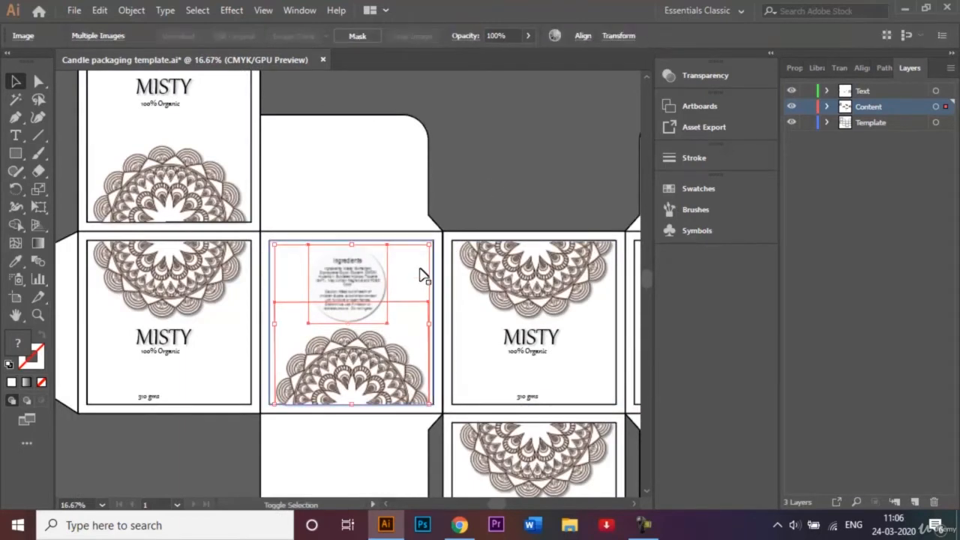
click(465, 210)
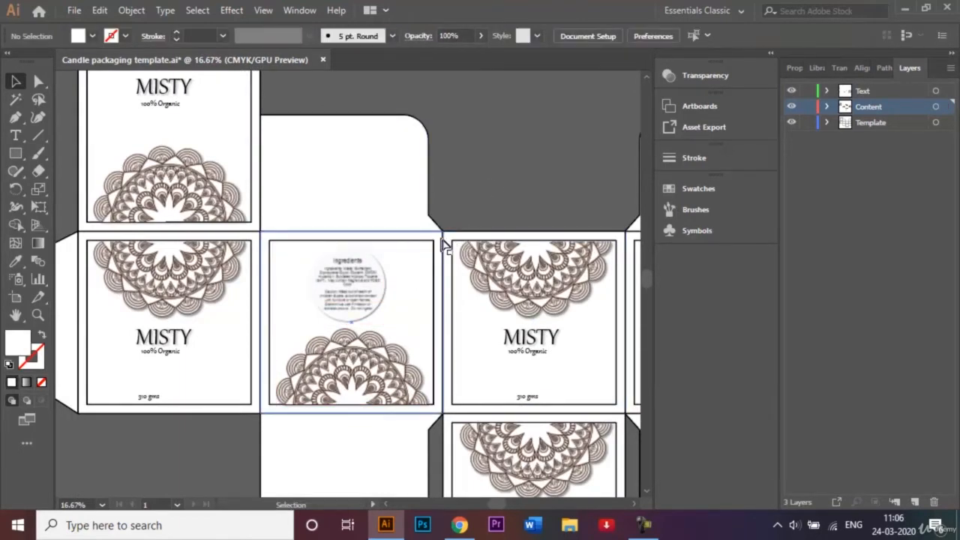
Step: Duplicate the Ingredients panel with its outline, frame, round label and mandala, placing the copy directly above the MISTY panel copy
click(444, 242)
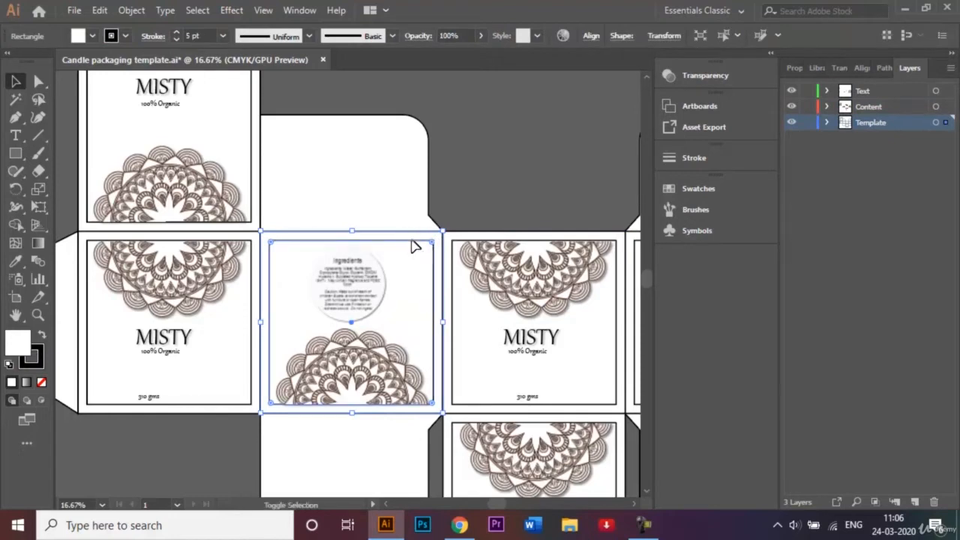
shift+click(364, 272)
shift+click(354, 356)
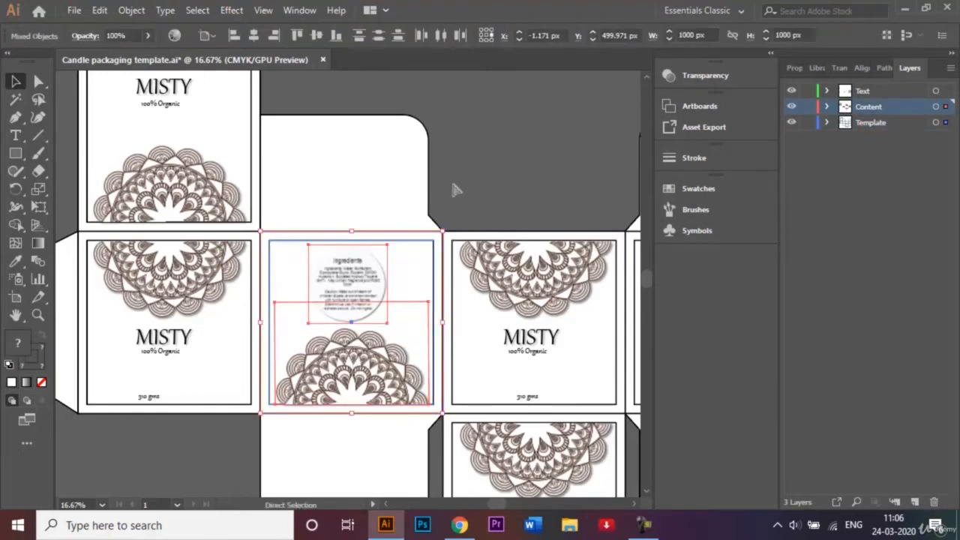
key(ctrl+minus)
key(ctrl+minus)
key(ctrl+minus)
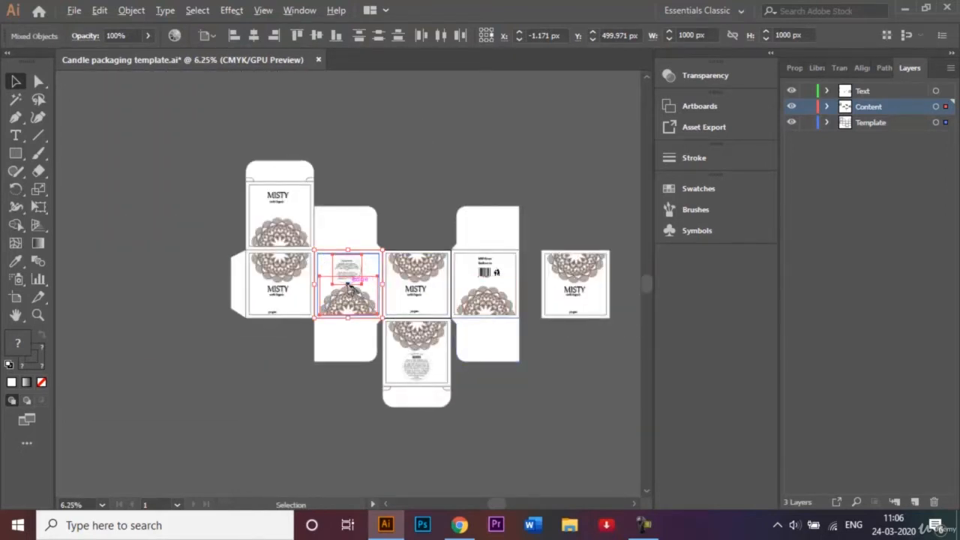
drag(347, 284, 578, 210)
click(535, 156)
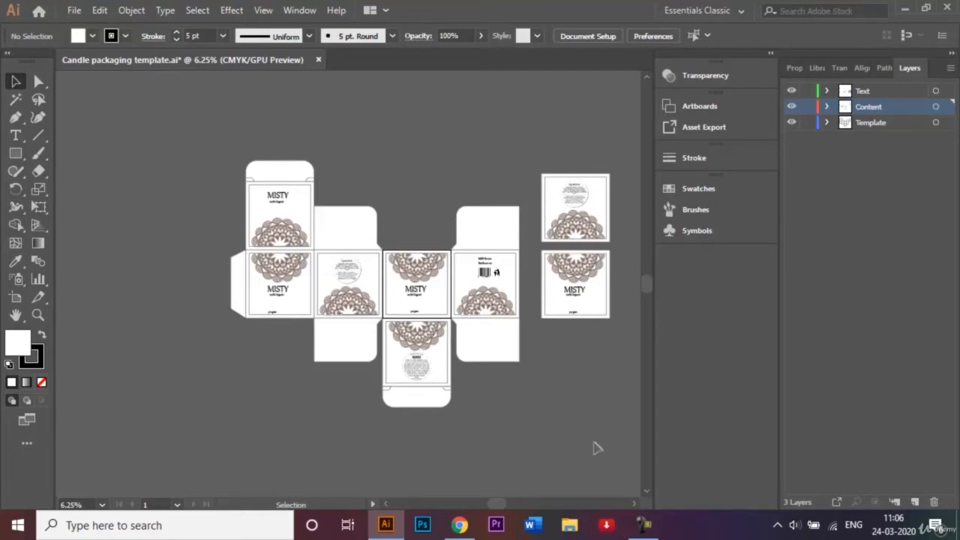
Step: Group the parts of the copied Ingredients panel into one object and deselect it
click(637, 506)
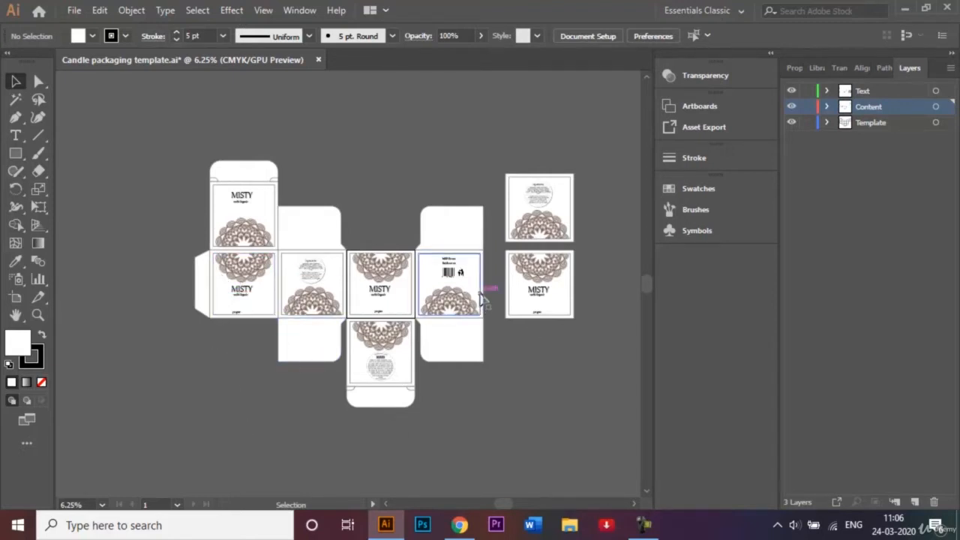
key(ctrl+plus)
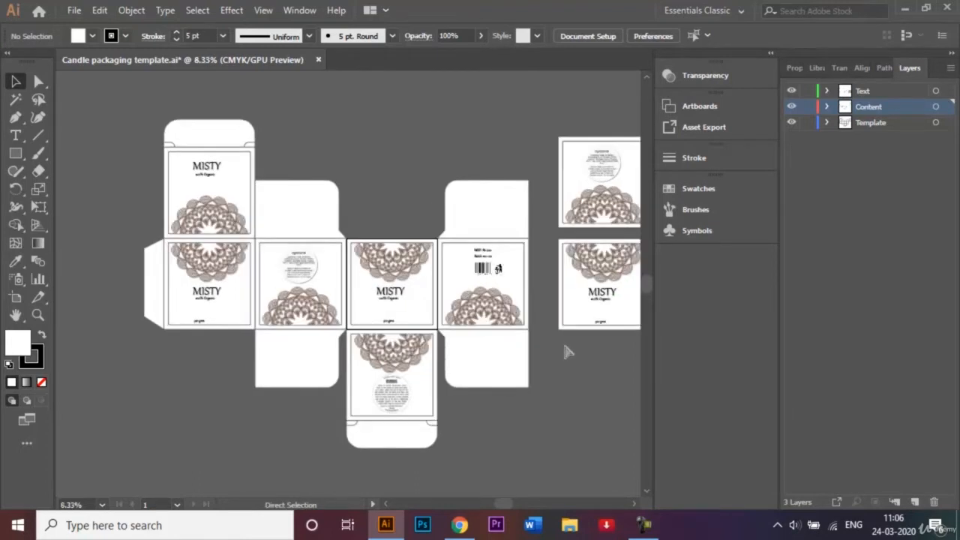
click(625, 213)
right_click(625, 213)
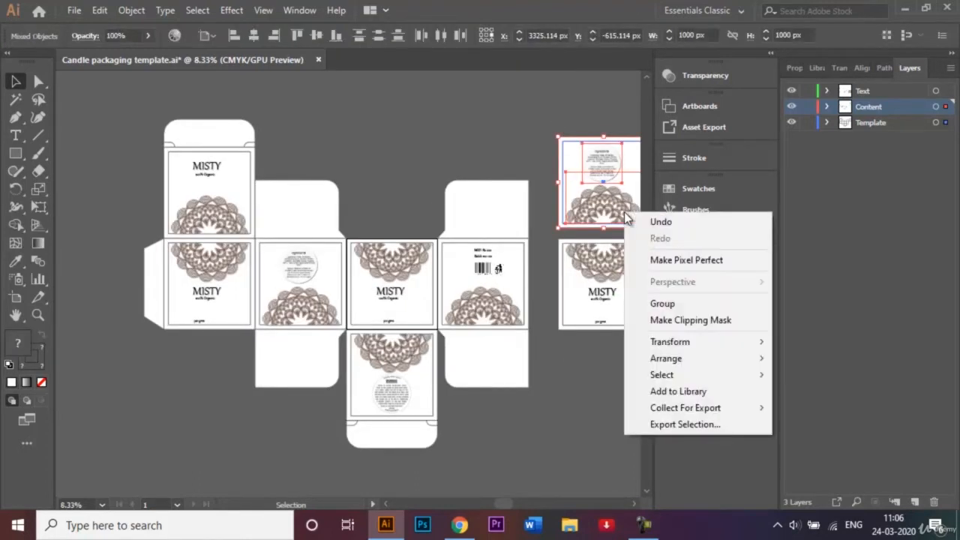
click(659, 304)
click(552, 96)
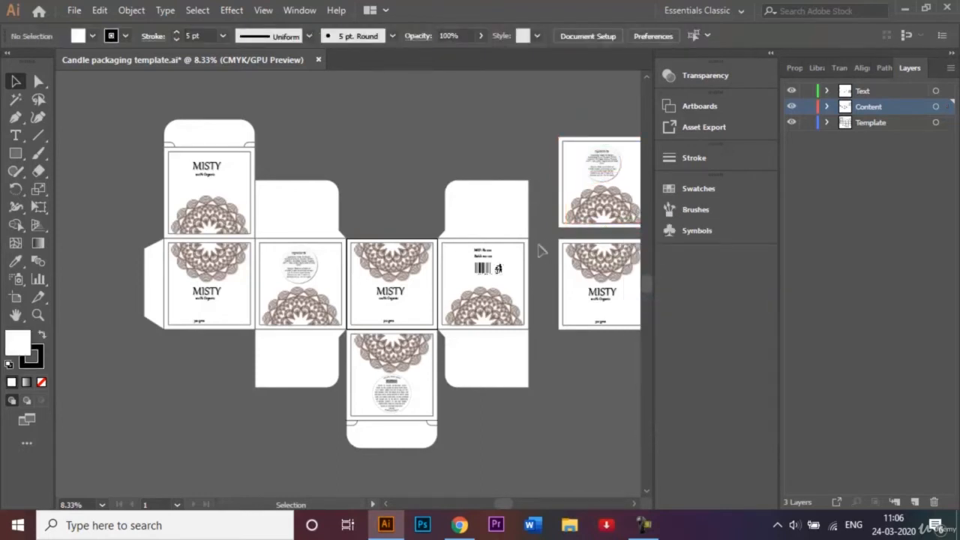
Step: Duplicate the MRP panel with its outline, frame, price text, barcode and mandala, placing the copy right of the MISTY panel copy
click(528, 247)
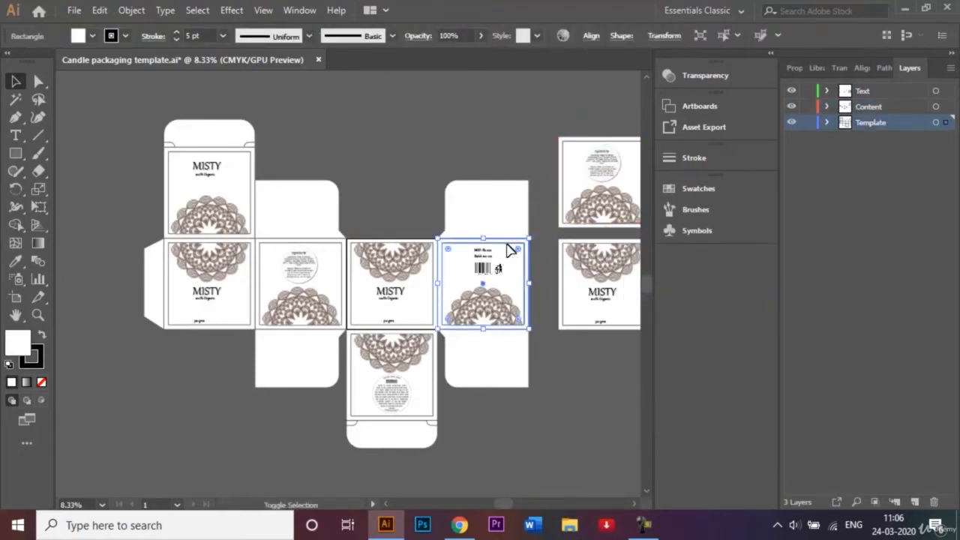
shift+click(483, 254)
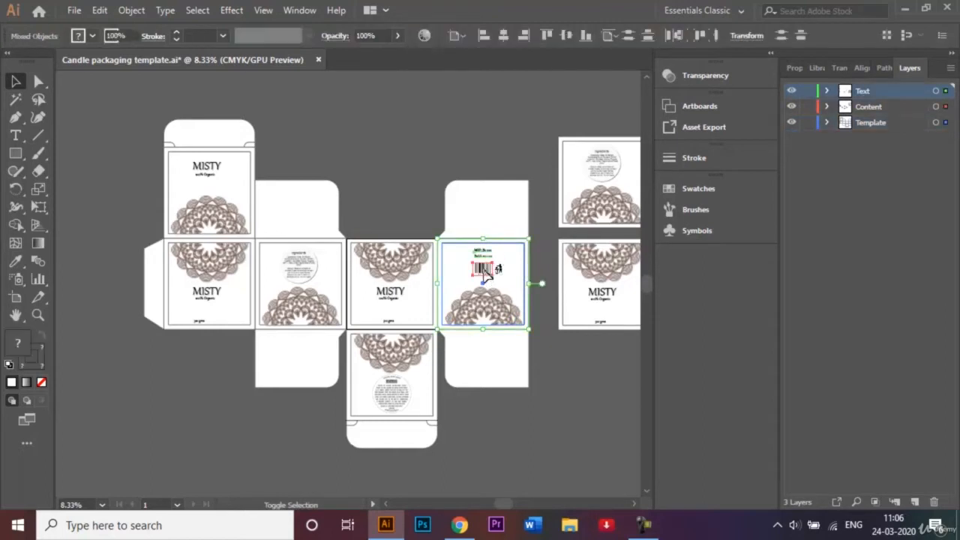
shift+click(491, 321)
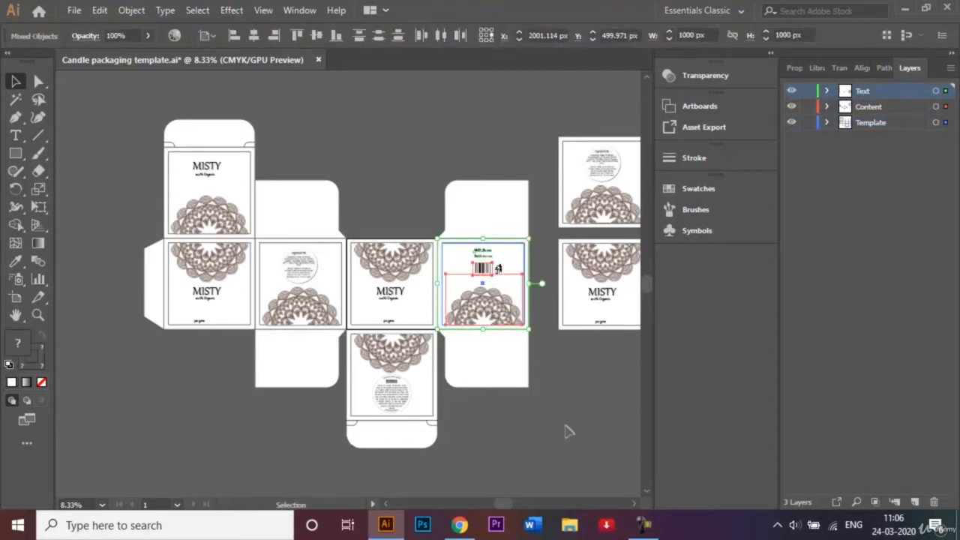
click(634, 505)
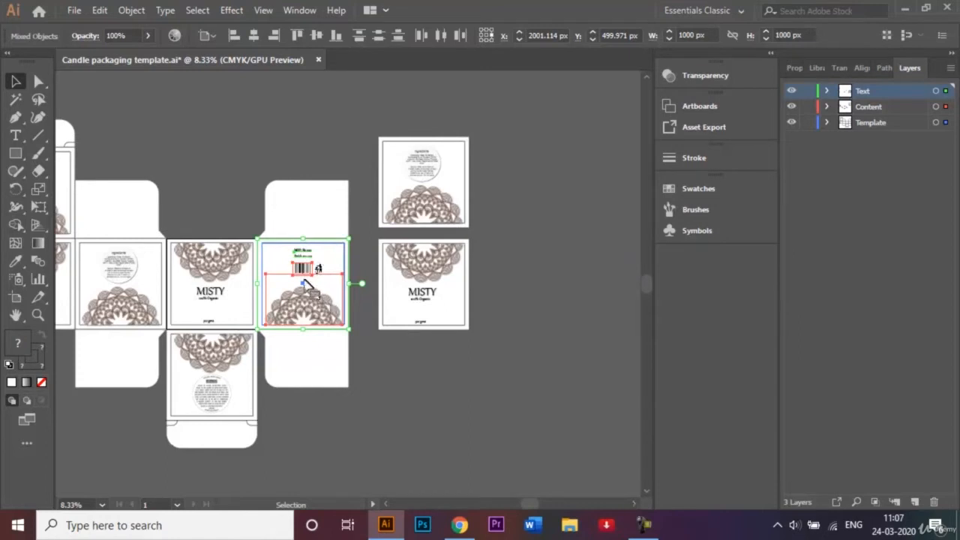
drag(306, 283, 546, 289)
Step: Group the parts of the copied MRP and barcode panel into one object and deselect it
right_click(544, 286)
mouse_move(607, 432)
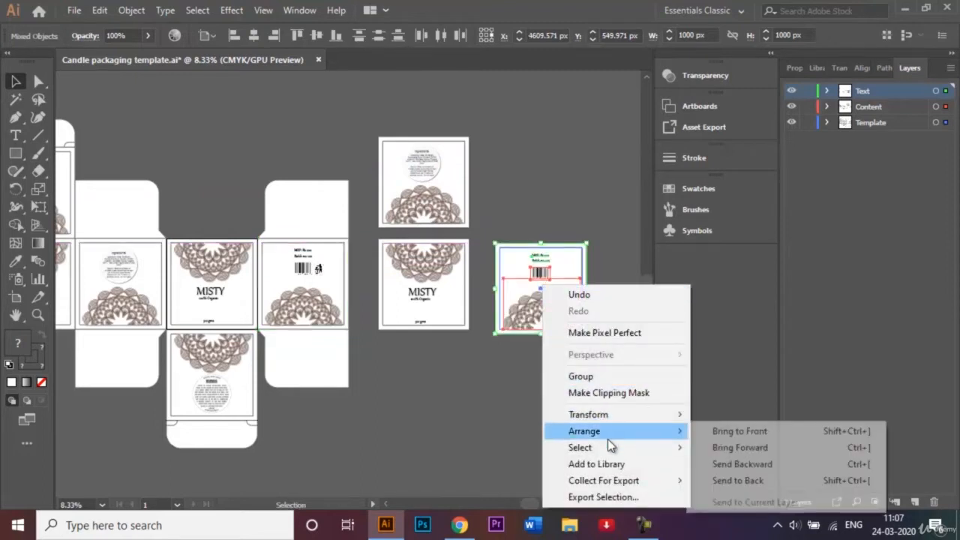
click(615, 380)
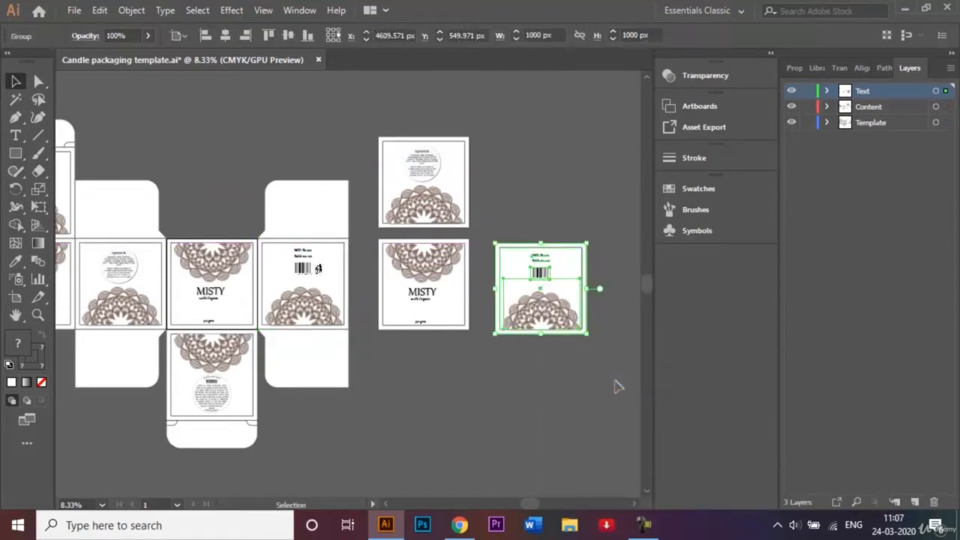
click(568, 201)
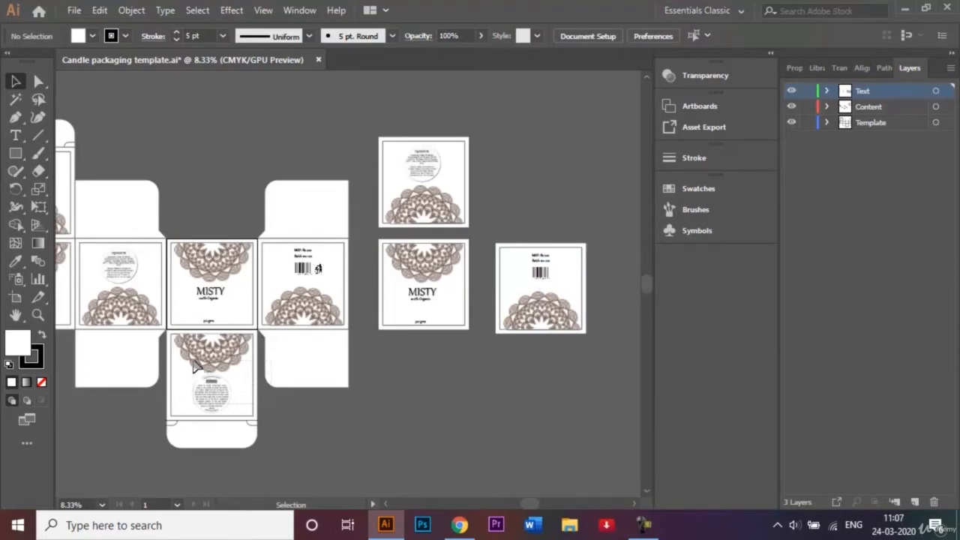
click(202, 400)
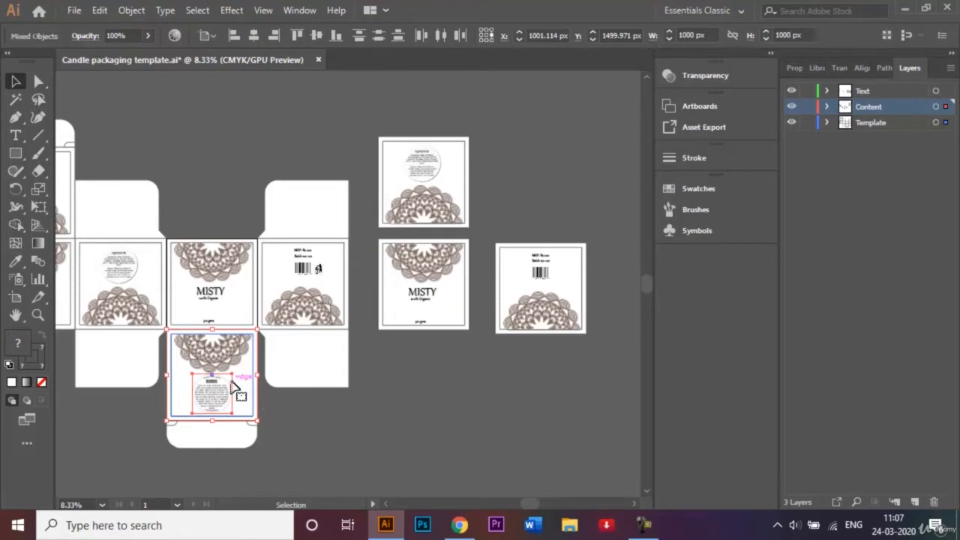
drag(215, 380, 534, 225)
drag(546, 201, 545, 191)
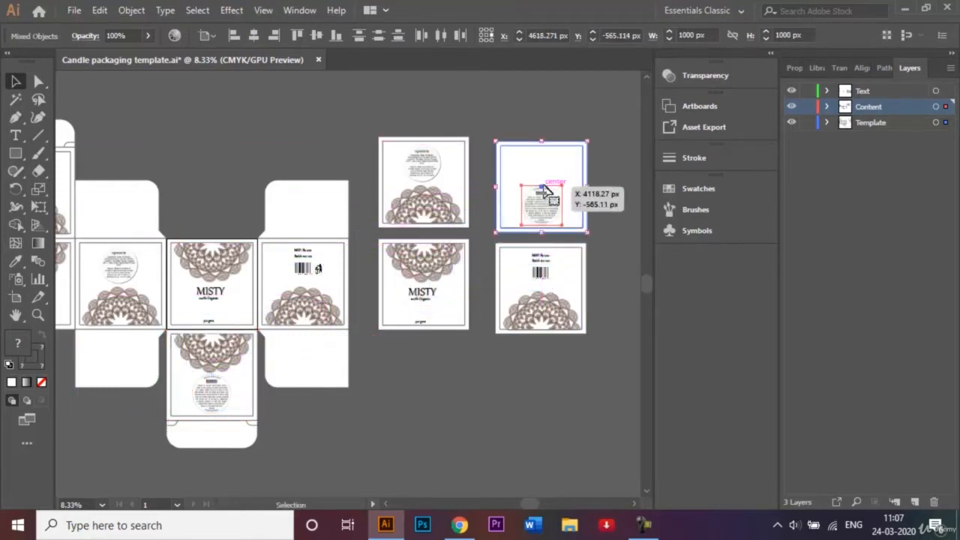
key(ctrl+z)
click(367, 470)
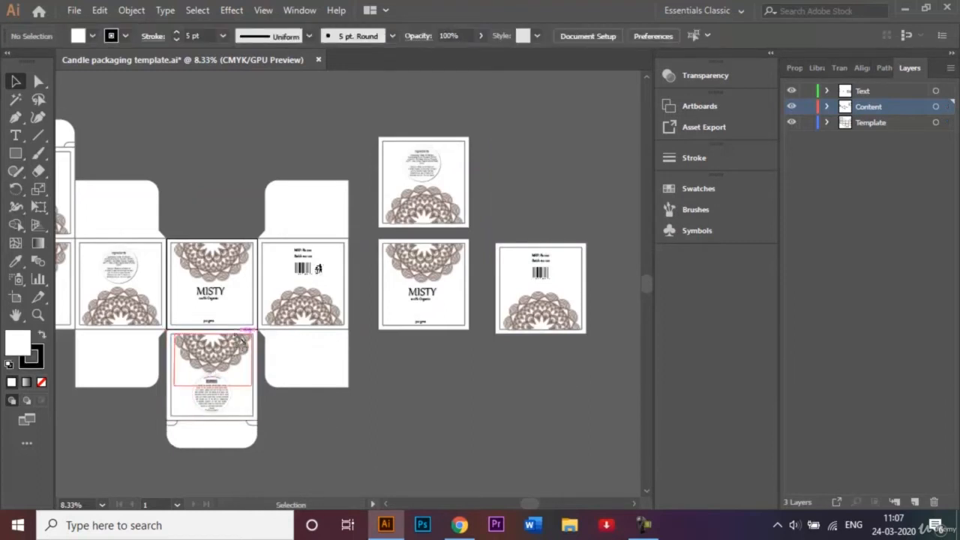
click(228, 358)
shift+click(213, 405)
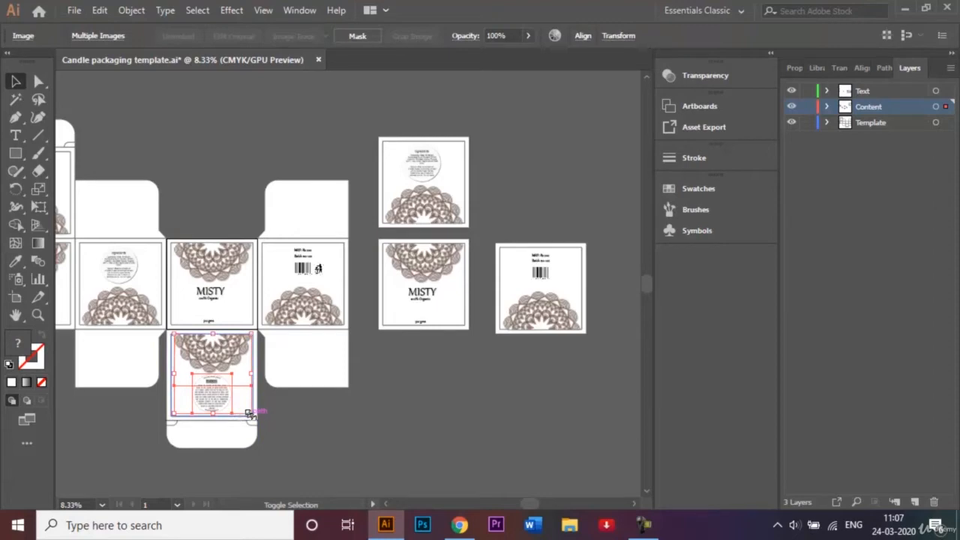
click(285, 419)
Step: Duplicate the Warning panel with its outline, frame, mandala and round label, placing the copy directly above the MRP panel copy
key(ctrl+plus)
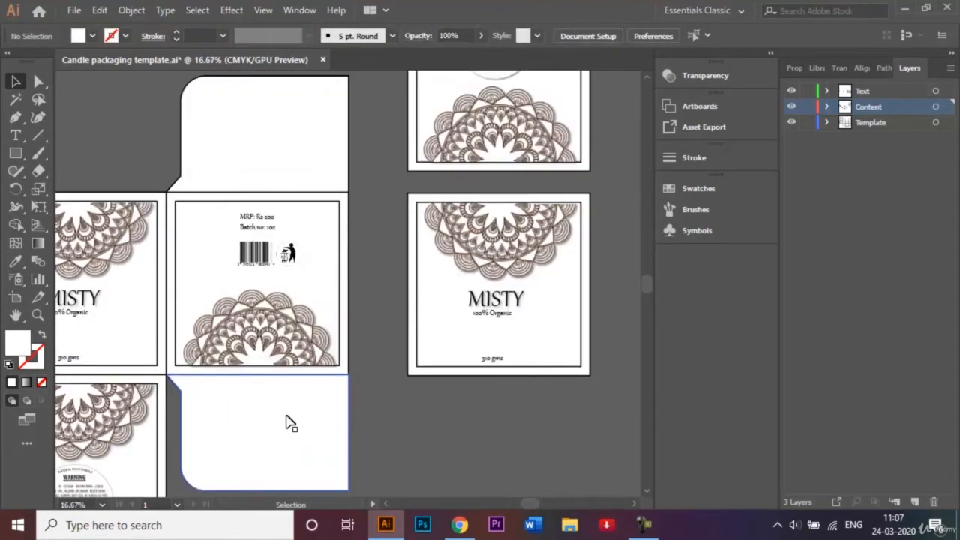
click(385, 505)
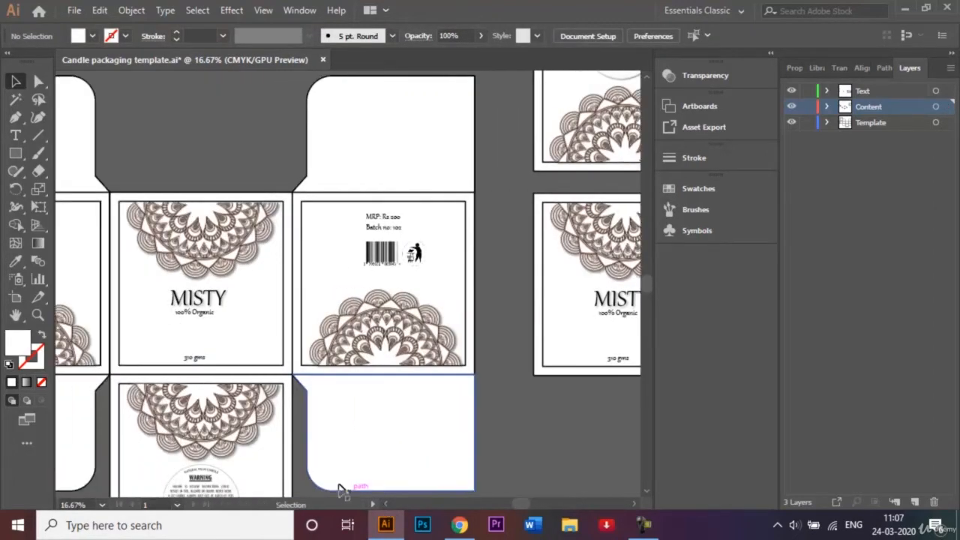
click(646, 492)
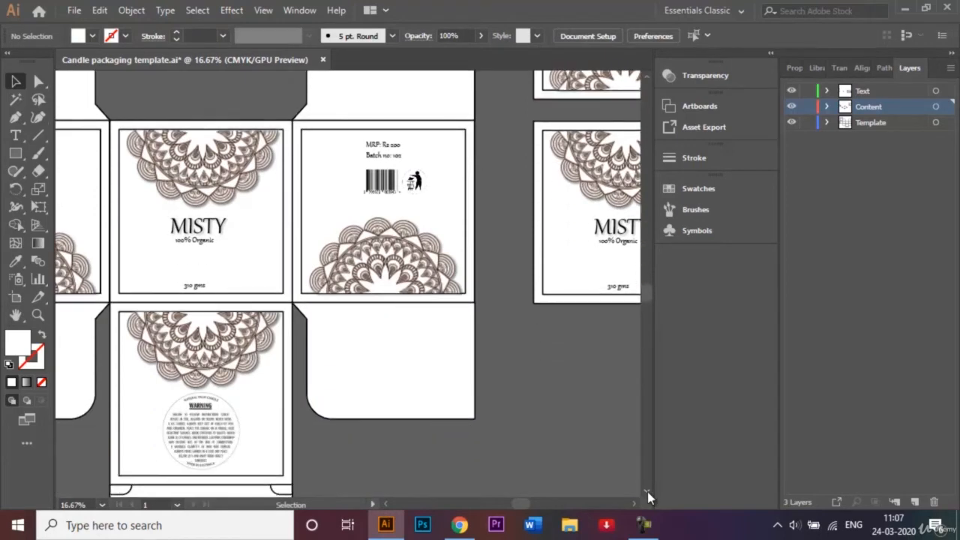
click(198, 415)
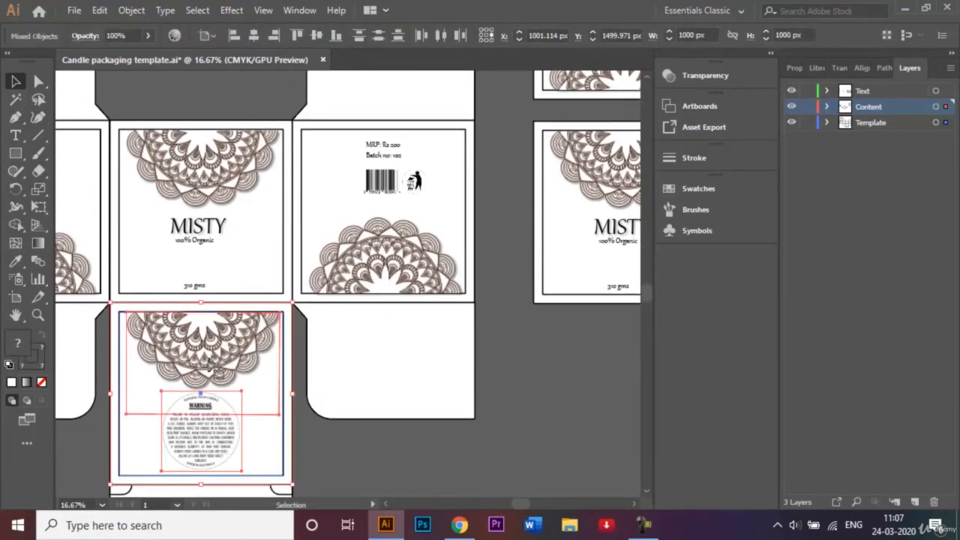
key(ctrl+minus)
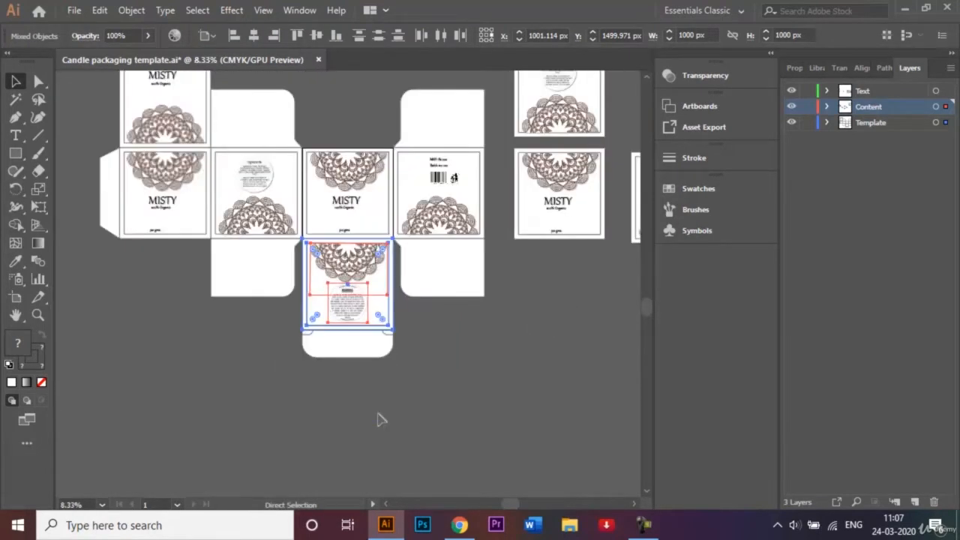
click(634, 505)
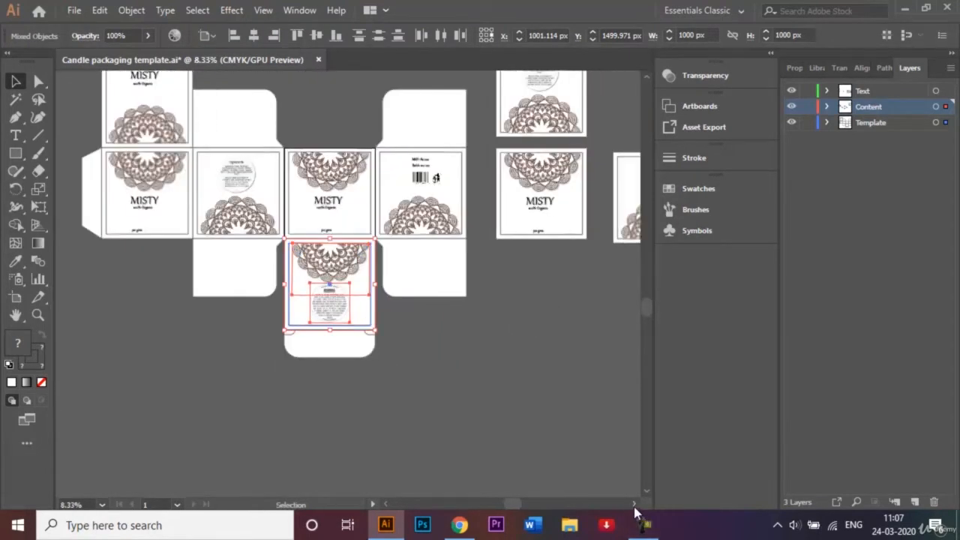
drag(168, 289, 495, 258)
Step: Group the parts of the copied Warning panel into one object and deselect it
right_click(494, 258)
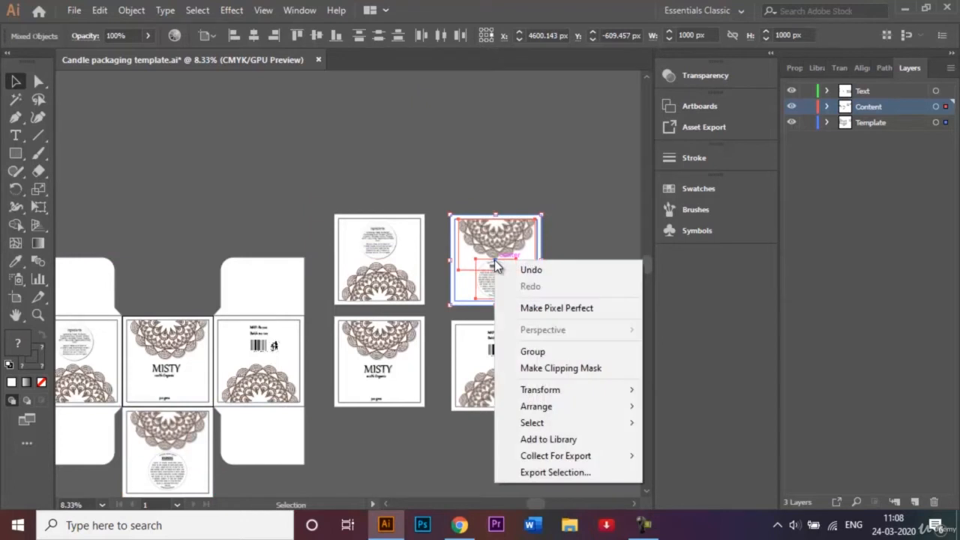
click(559, 356)
click(600, 217)
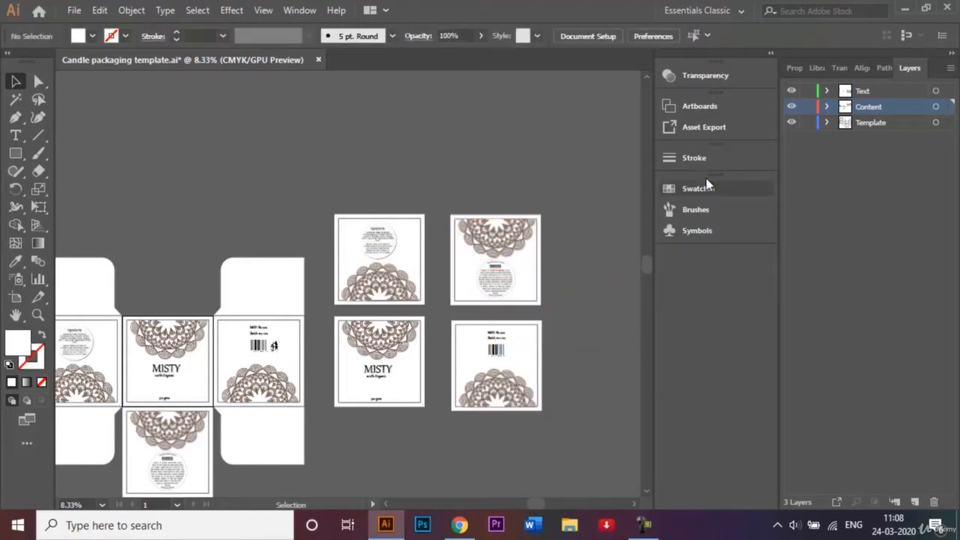
click(698, 231)
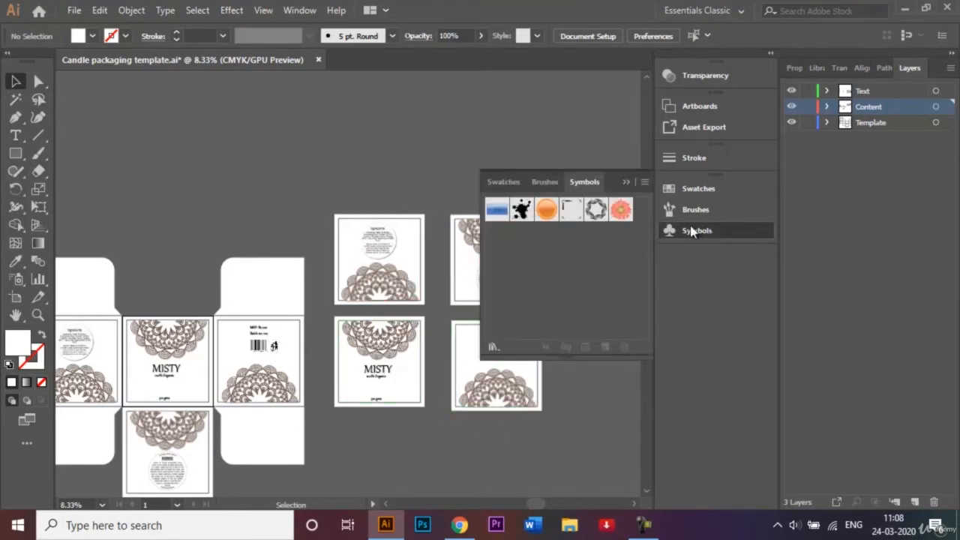
click(625, 182)
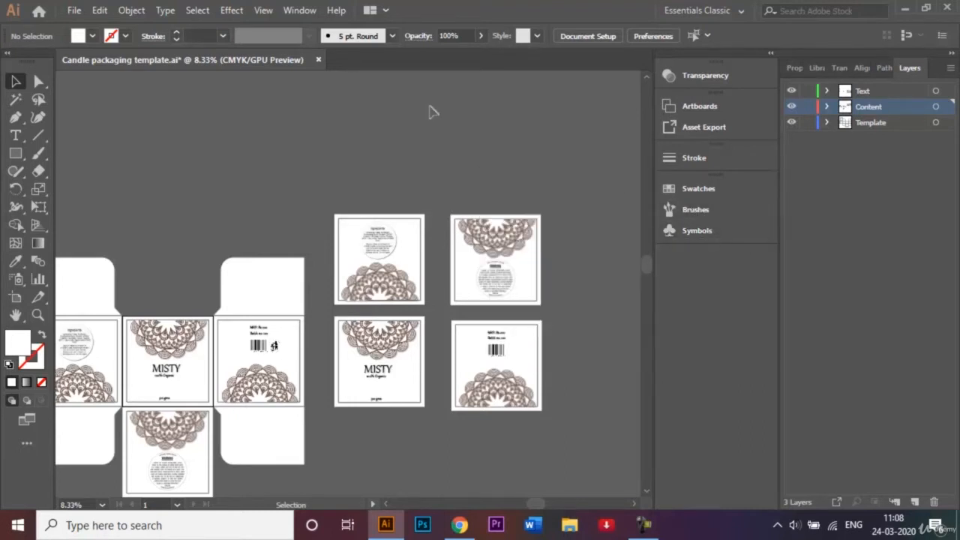
click(304, 11)
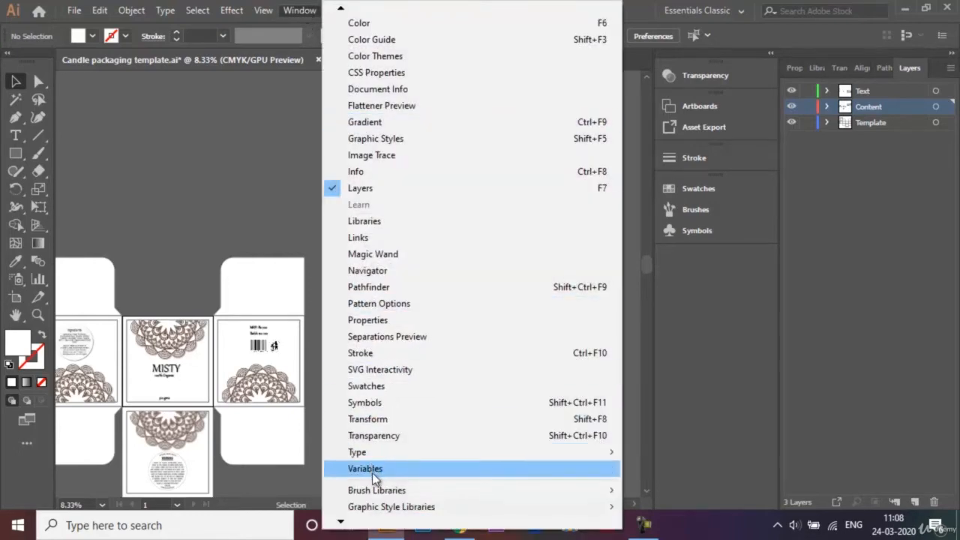
mouse_move(341, 516)
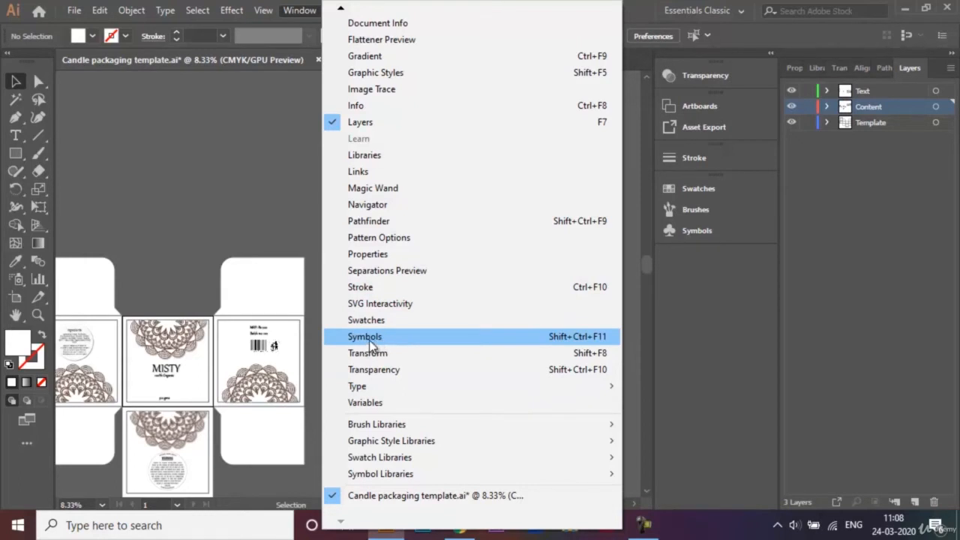
click(715, 274)
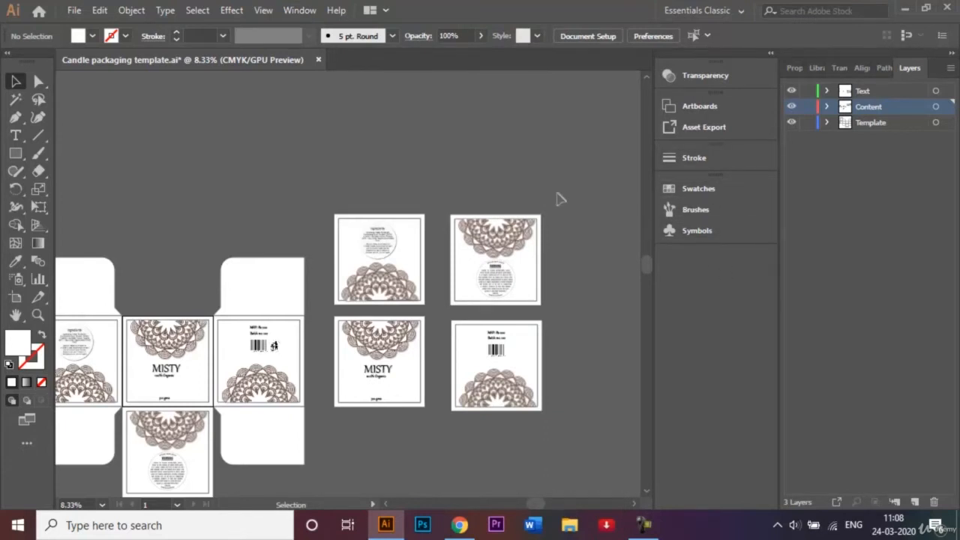
Step: Save the grouped Ingredients panel copy as a dynamic symbol named "Materials used" and deselect it
click(683, 230)
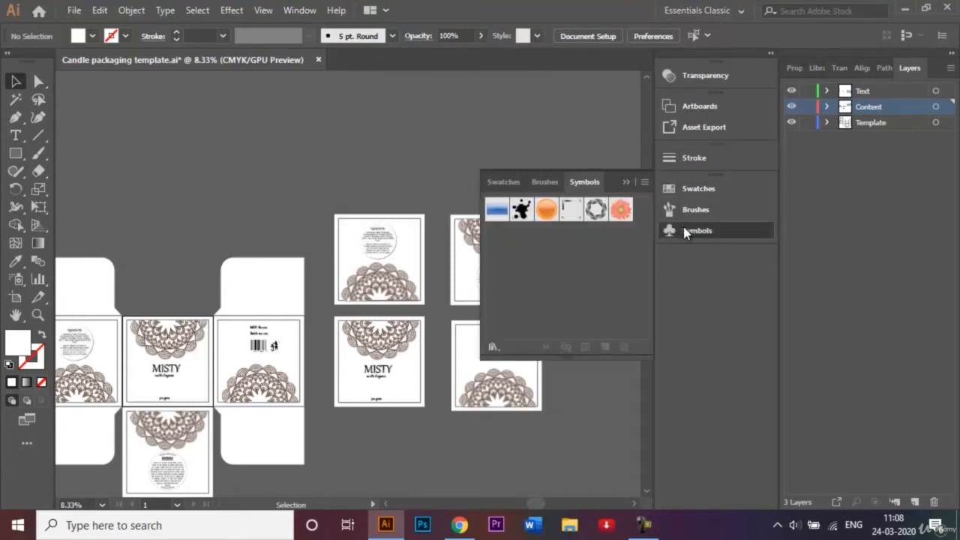
drag(388, 240, 558, 253)
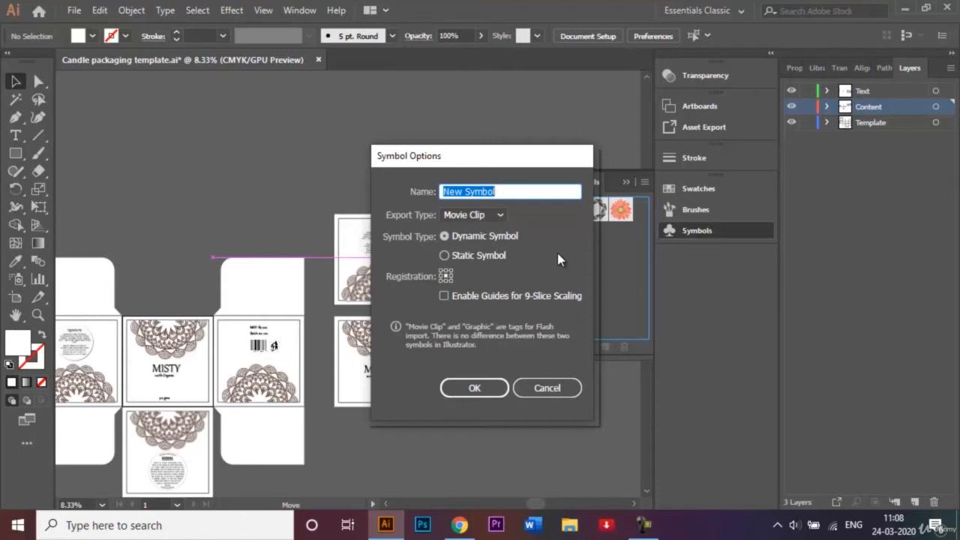
key(BackSpace)
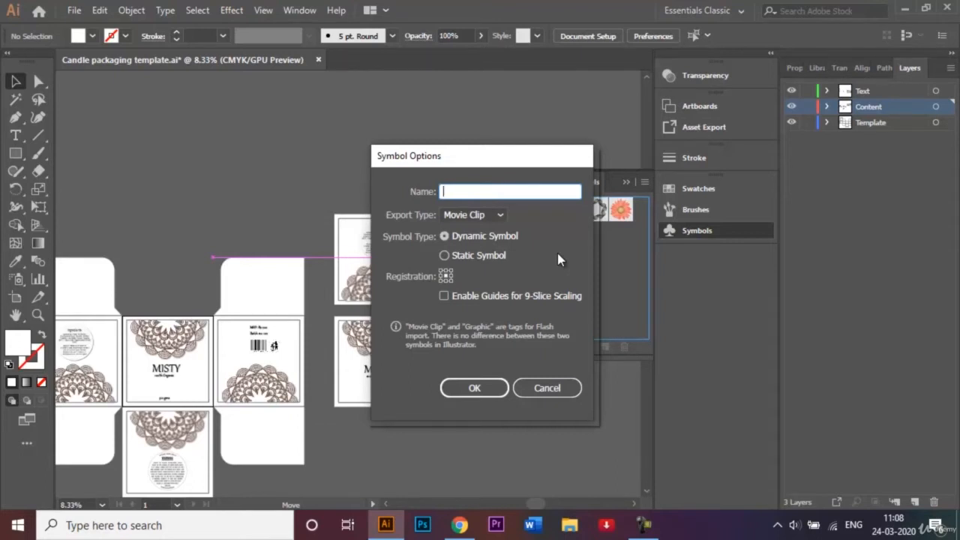
text(Materials used)
key(Return)
click(442, 189)
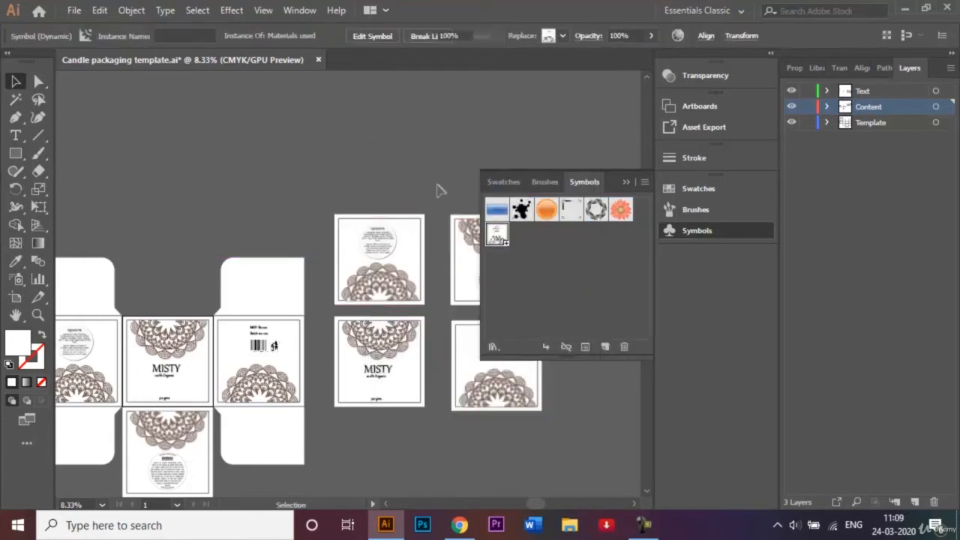
Step: Save the grouped MISTY panel copy as a dynamic symbol named "Front side" and deselect it
click(396, 387)
drag(396, 387, 572, 247)
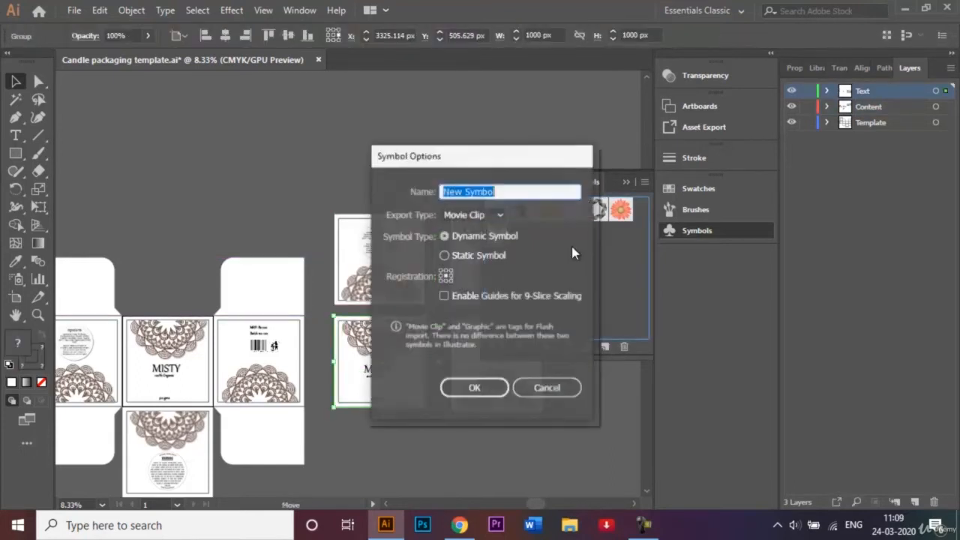
key(BackSpace)
text(Front )
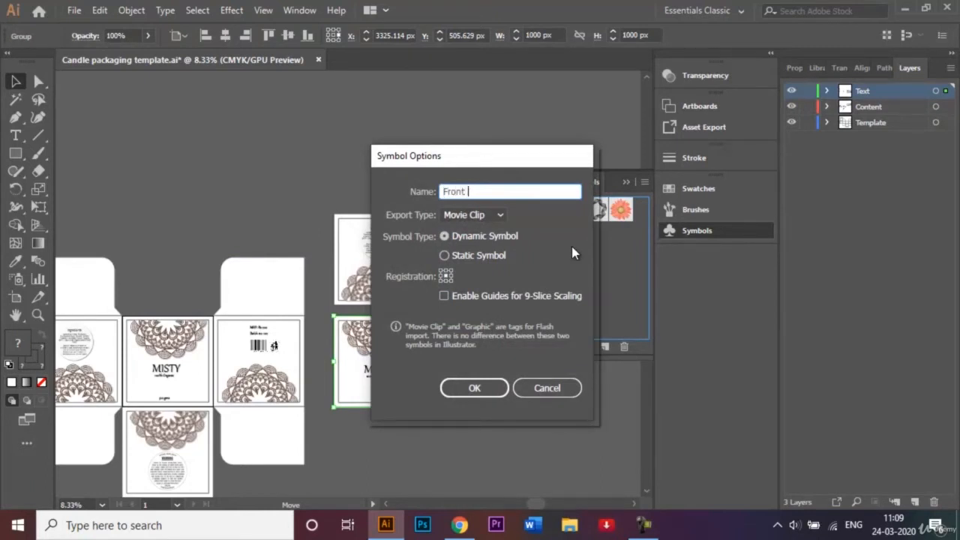
text(side)
key(Return)
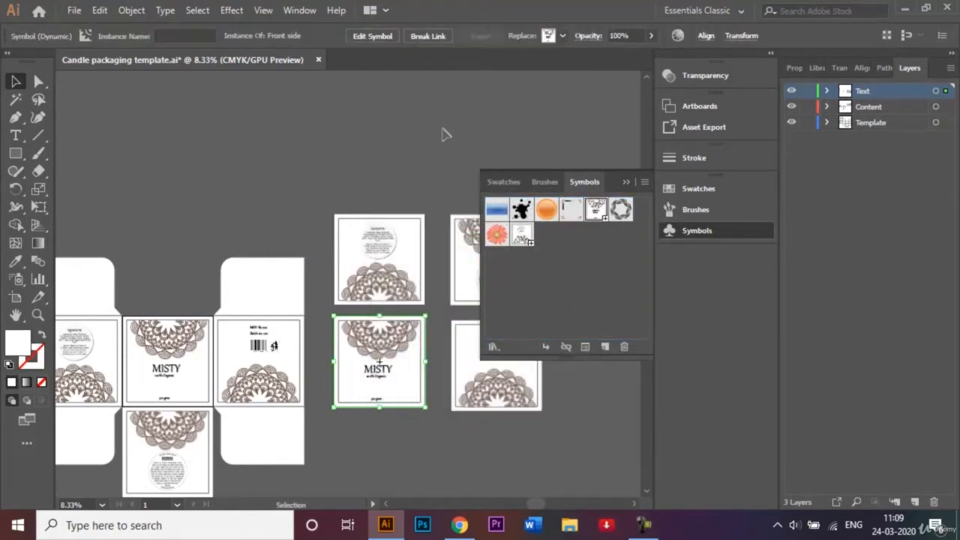
click(444, 134)
Step: Move the MRP panel copy lower so it is uncovered, and save it as a dynamic symbol named "Side View"
drag(467, 353, 550, 270)
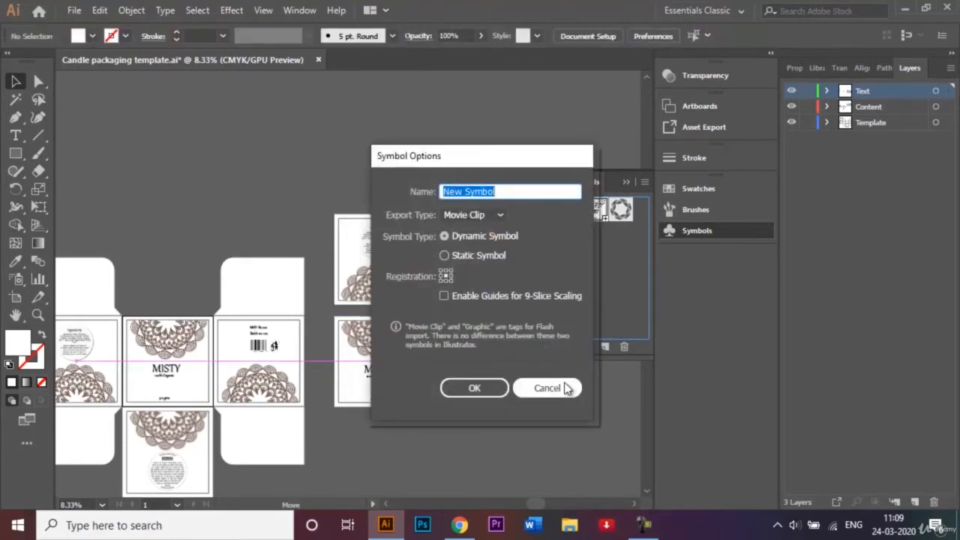
click(567, 386)
drag(514, 376, 523, 419)
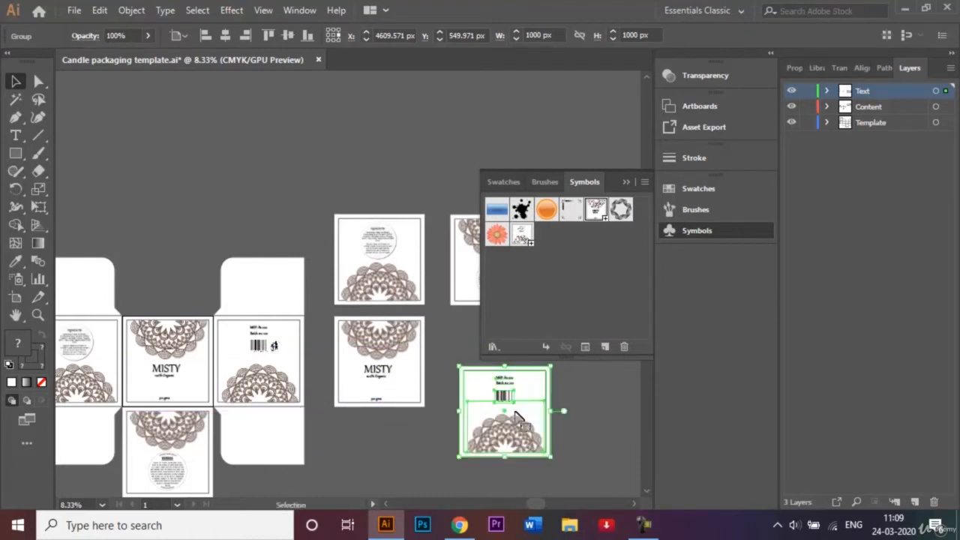
drag(535, 454, 571, 270)
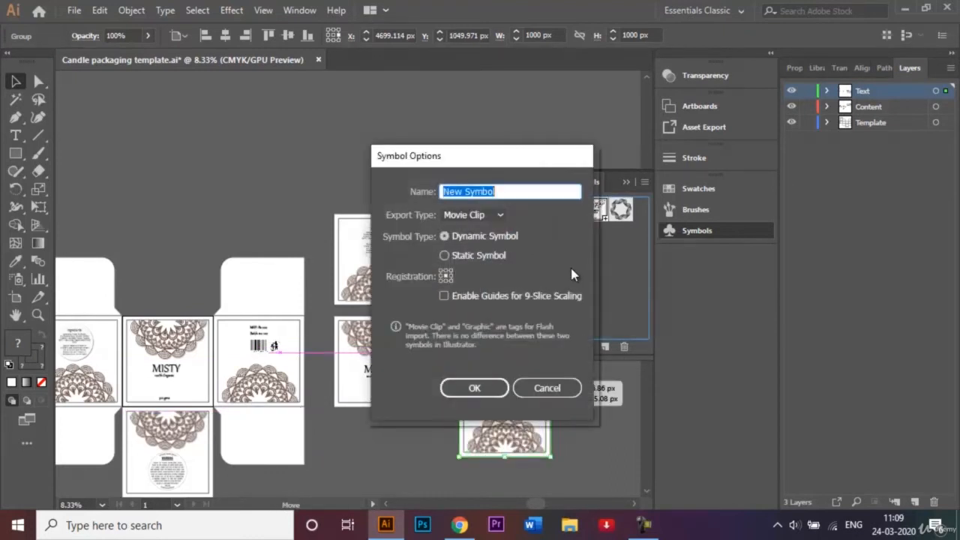
key(BackSpace)
text(Side )
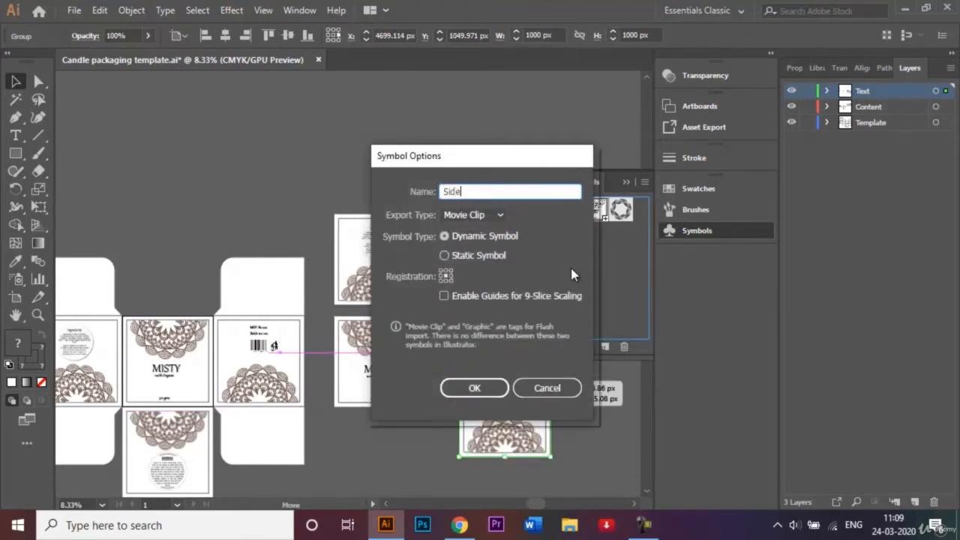
text(View)
key(Return)
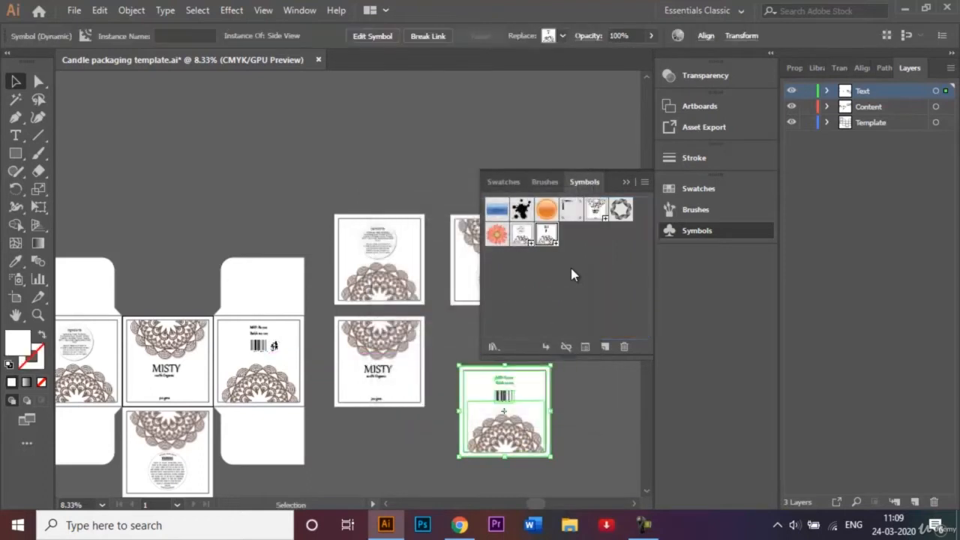
click(448, 105)
Step: Save the grouped Warning panel copy as a dynamic symbol named "Side 2"
drag(467, 268, 603, 291)
key(BackSpace)
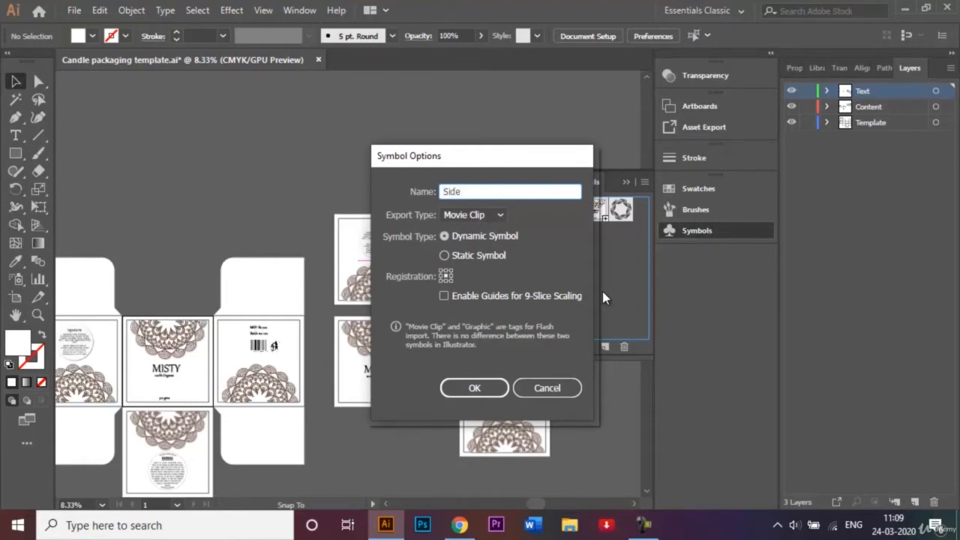
text(Side 2)
key(Return)
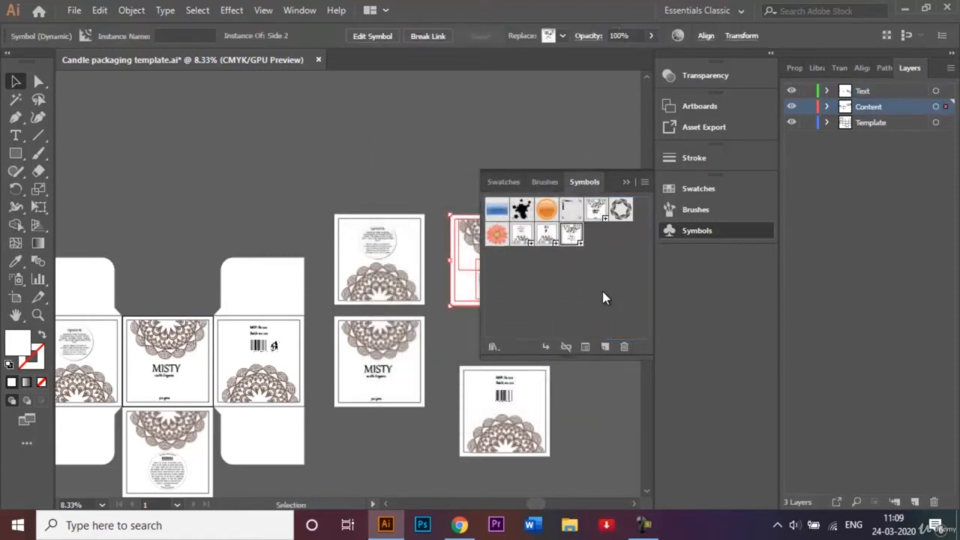
Step: Collapse the symbol list and delete all four panel copies beside the box layout
click(626, 181)
click(495, 118)
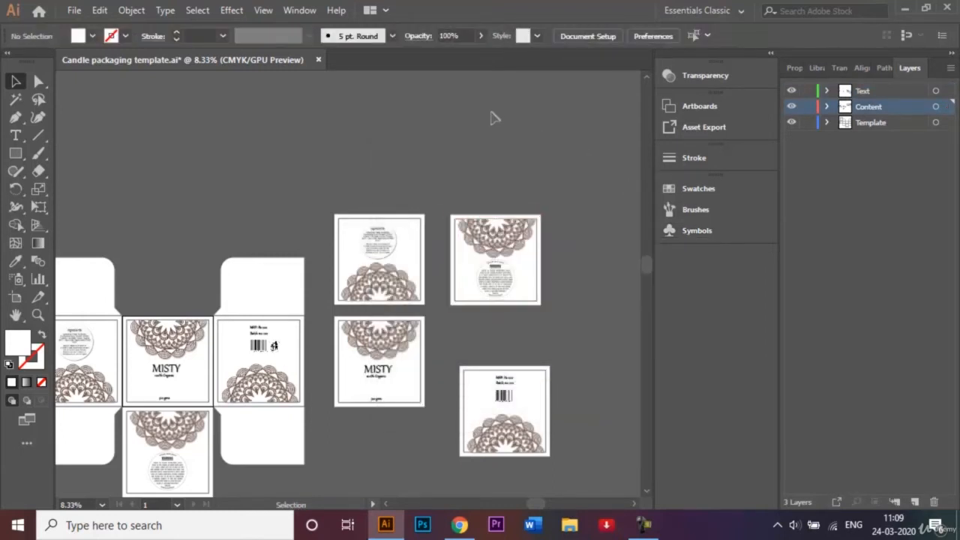
drag(328, 172, 556, 451)
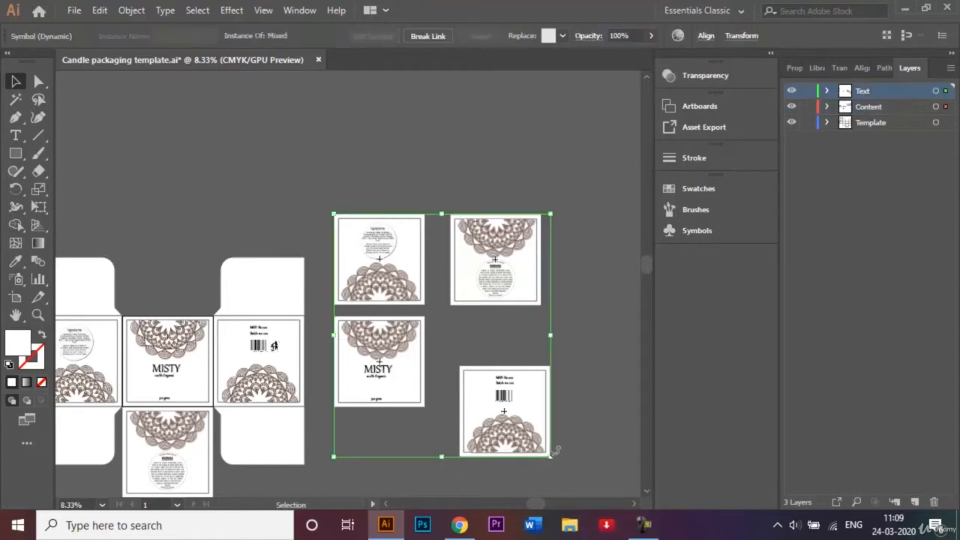
key(Delete)
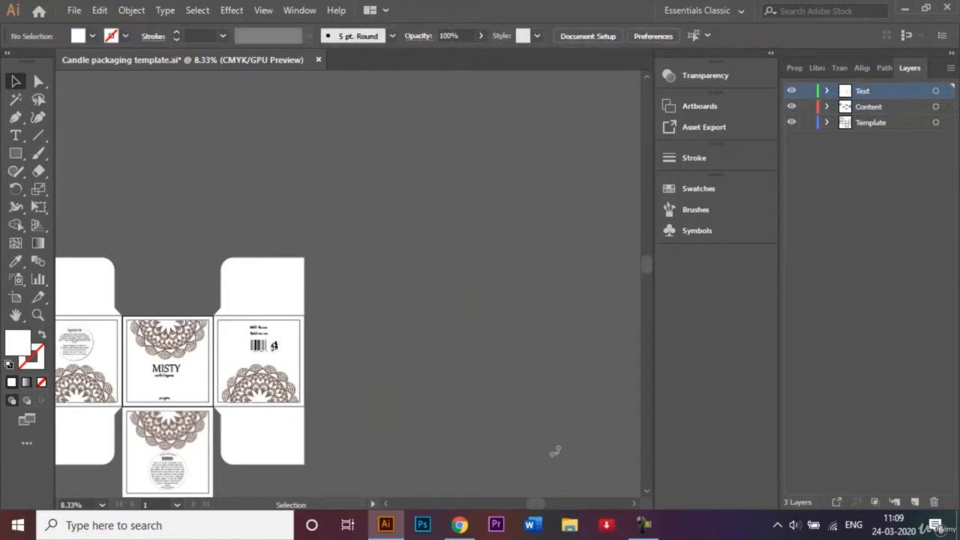
Step: Duplicate the blank square outline of the MRP panel into a two-by-two set of four squares beside the box layout
click(305, 339)
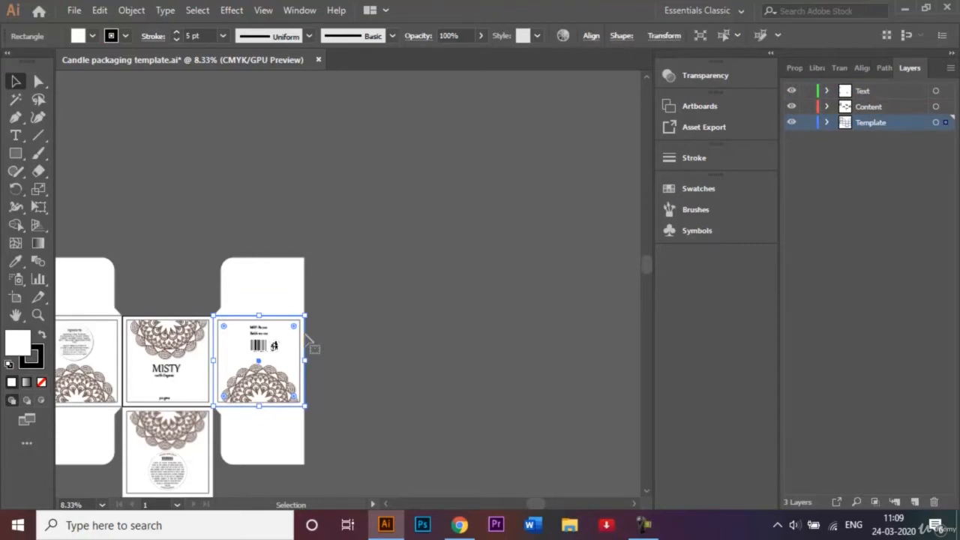
drag(308, 338, 454, 274)
drag(407, 305, 517, 412)
click(396, 153)
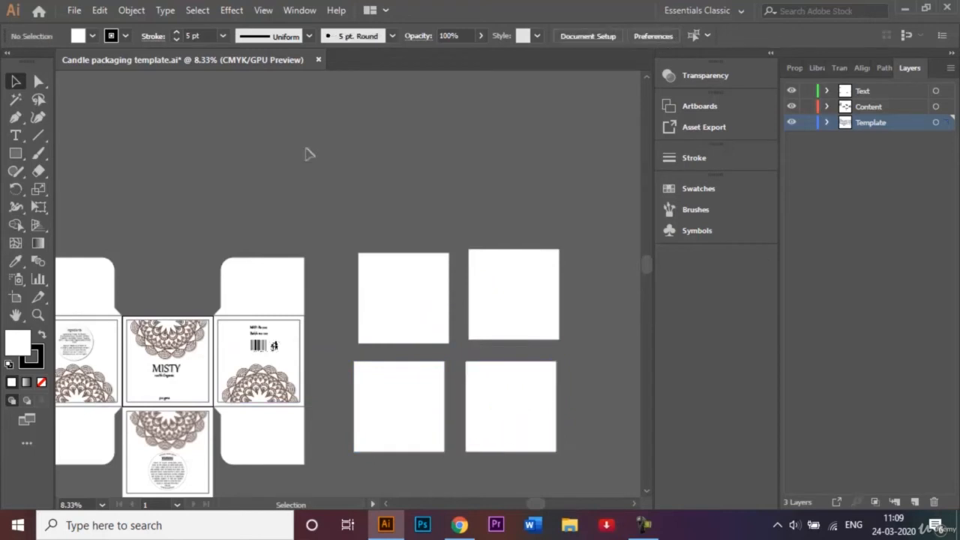
Step: Delete all the original packaging artwork, keeping the four blank squares beside it
key(ctrl+minus)
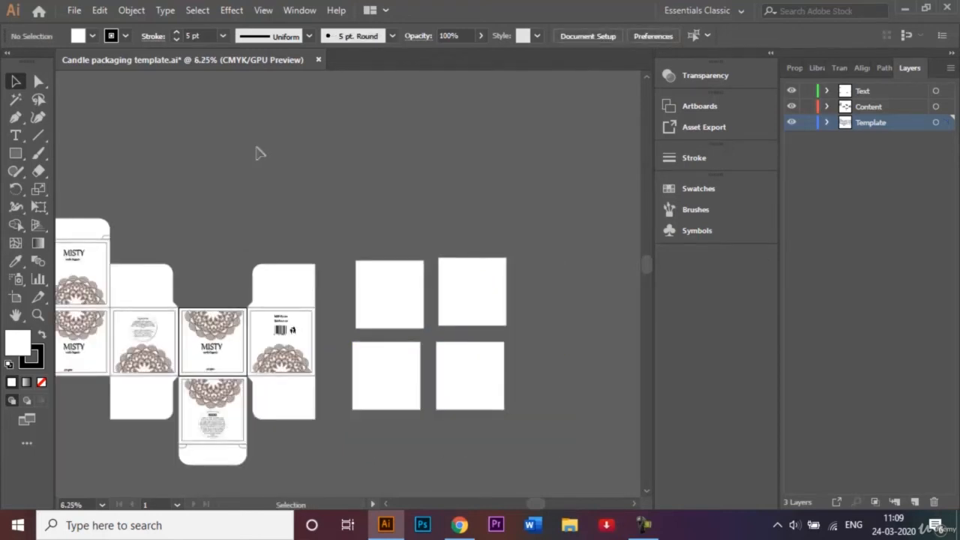
key(ctrl+minus)
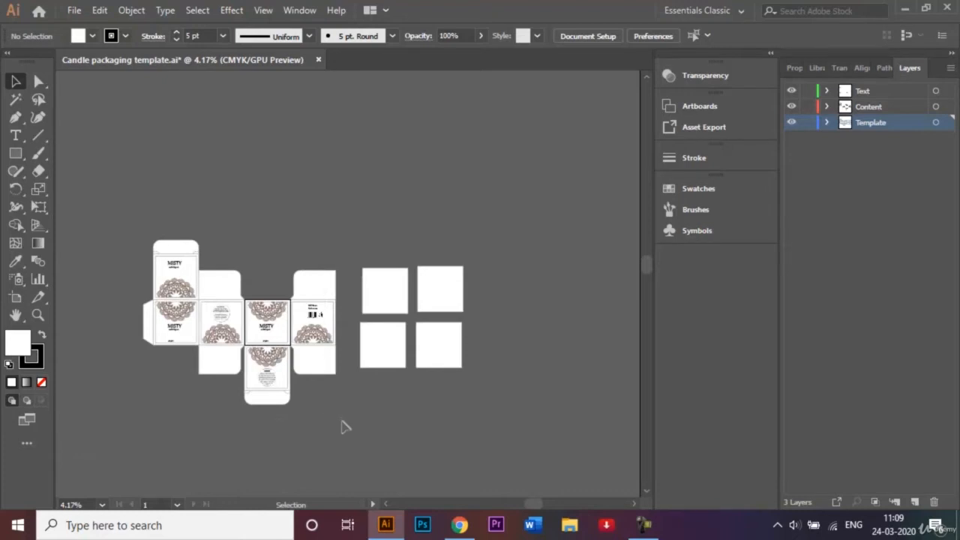
key(ctrl+a)
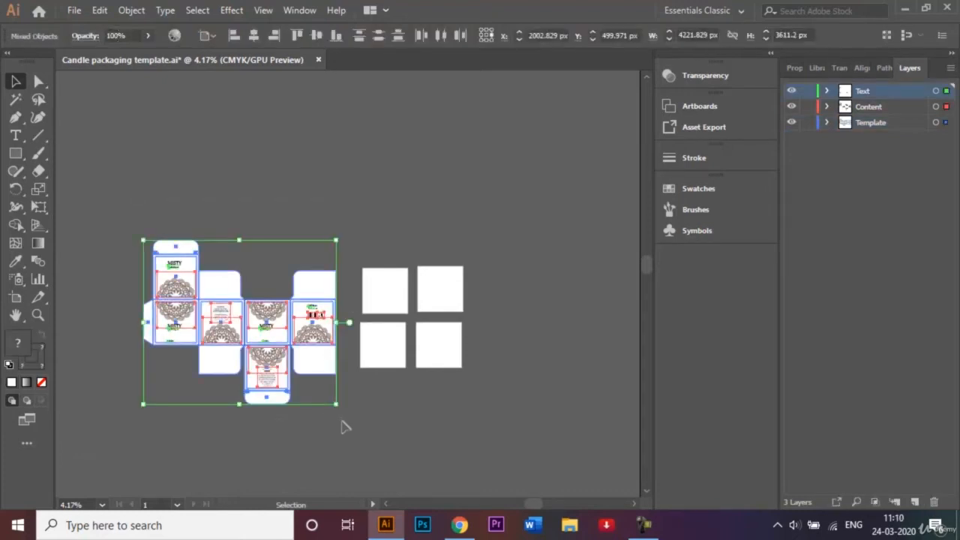
key(Delete)
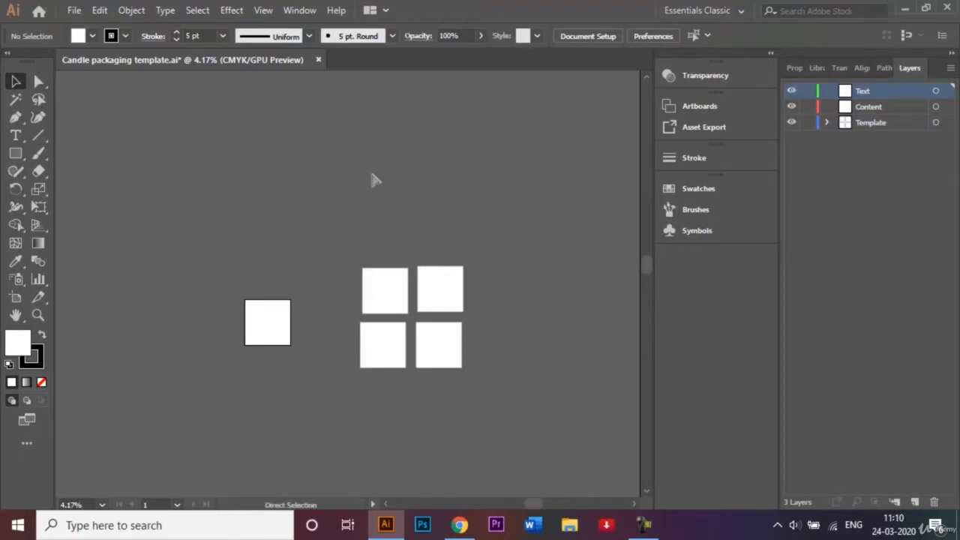
key(ctrl+equal)
key(ctrl+equal)
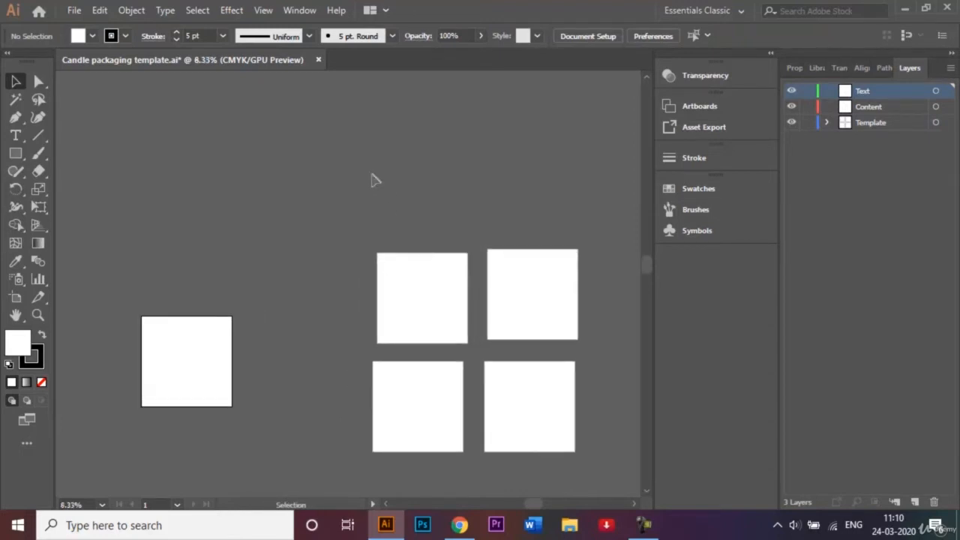
click(422, 288)
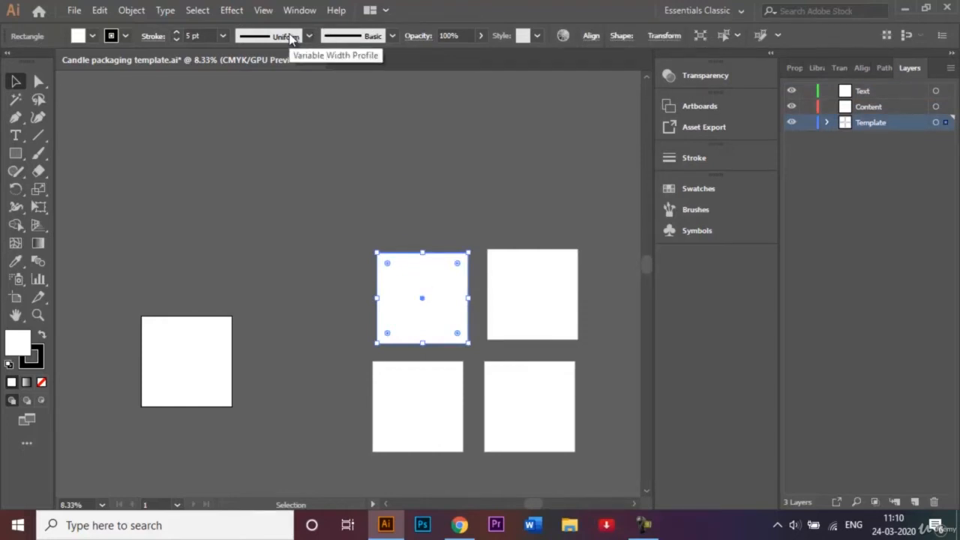
click(509, 180)
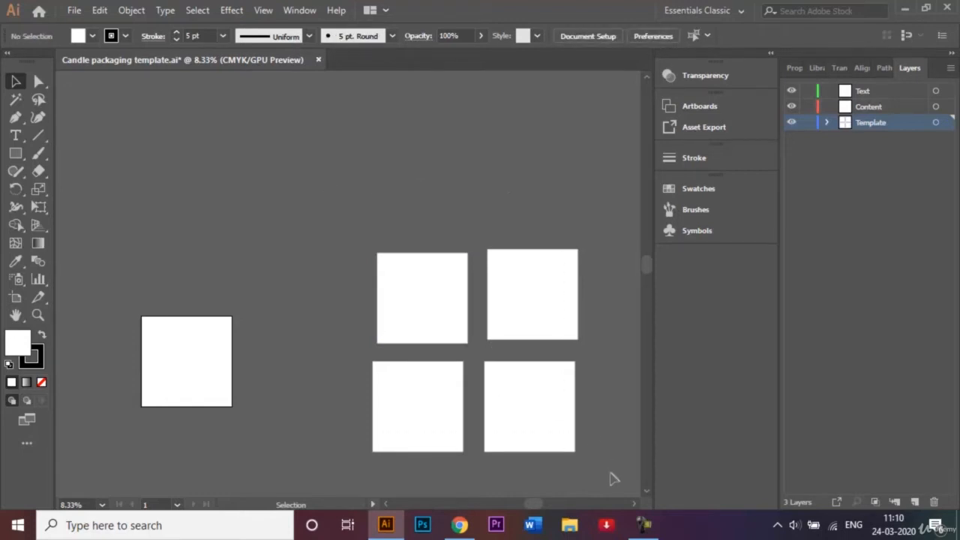
click(421, 299)
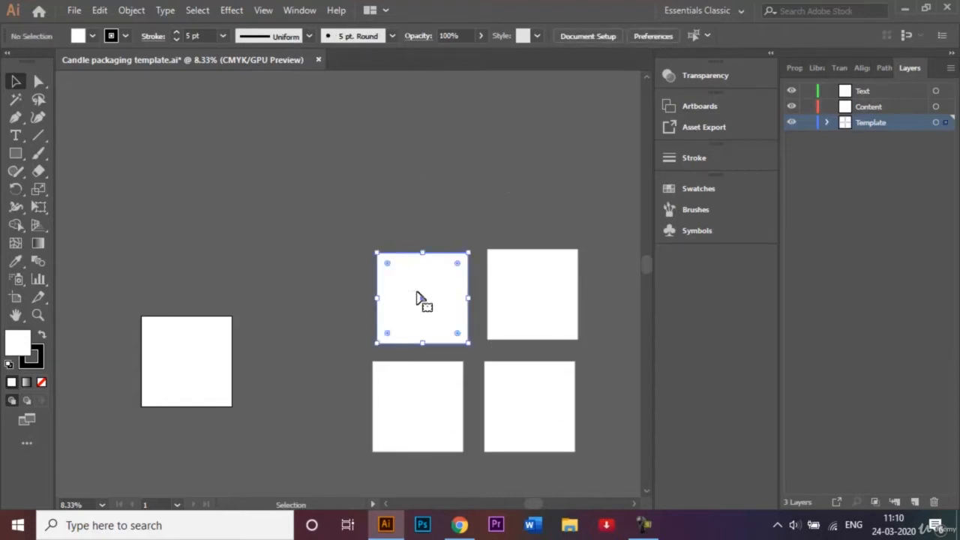
click(232, 10)
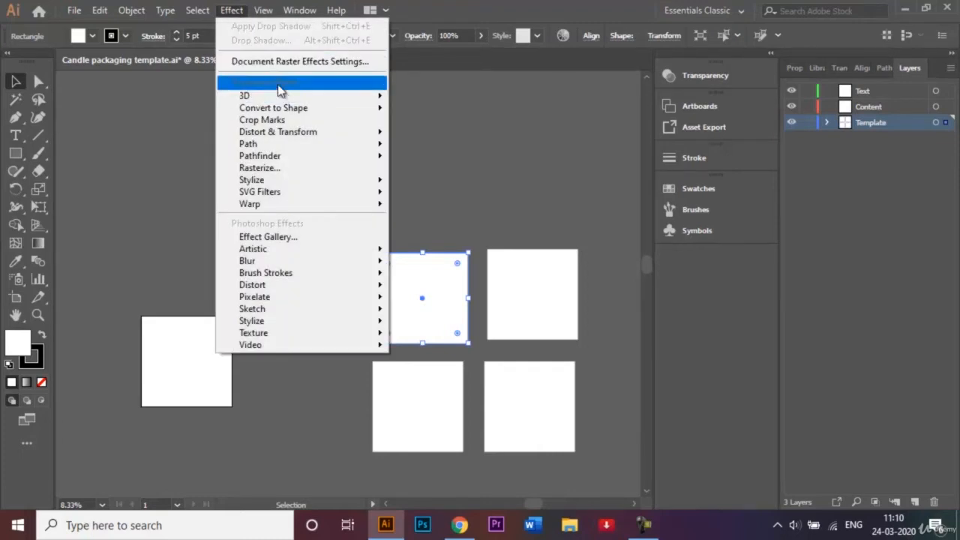
mouse_move(289, 101)
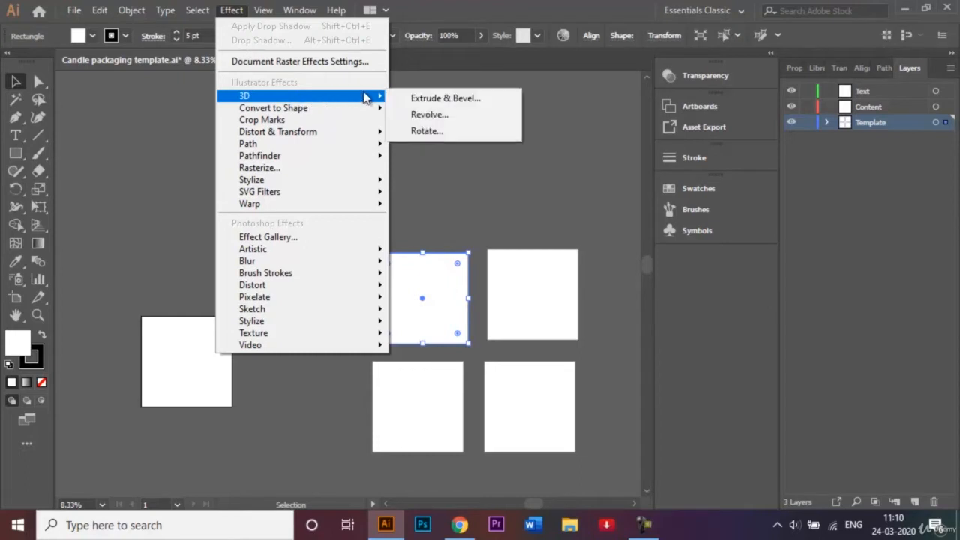
click(448, 101)
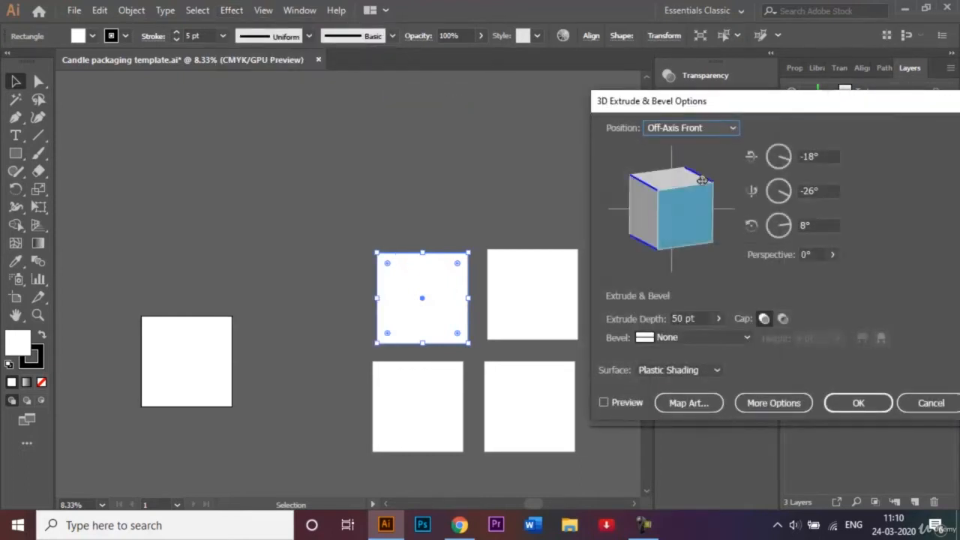
drag(686, 213, 689, 210)
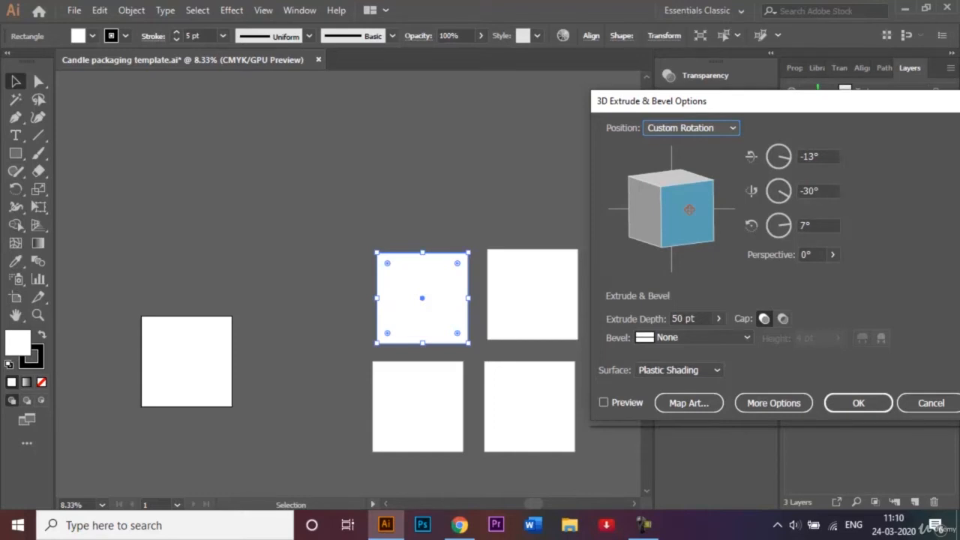
click(677, 318)
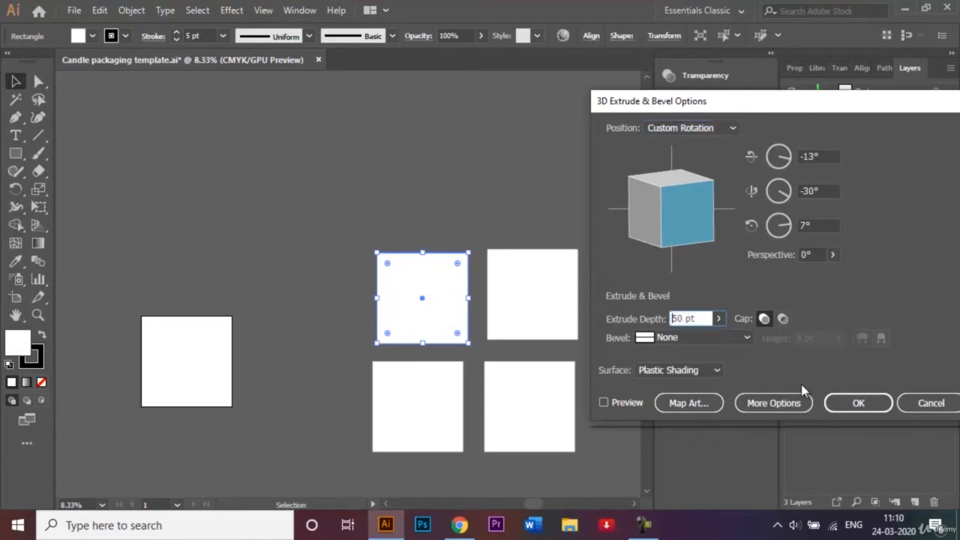
key(Delete)
text(650)
key(BackSpace)
click(604, 403)
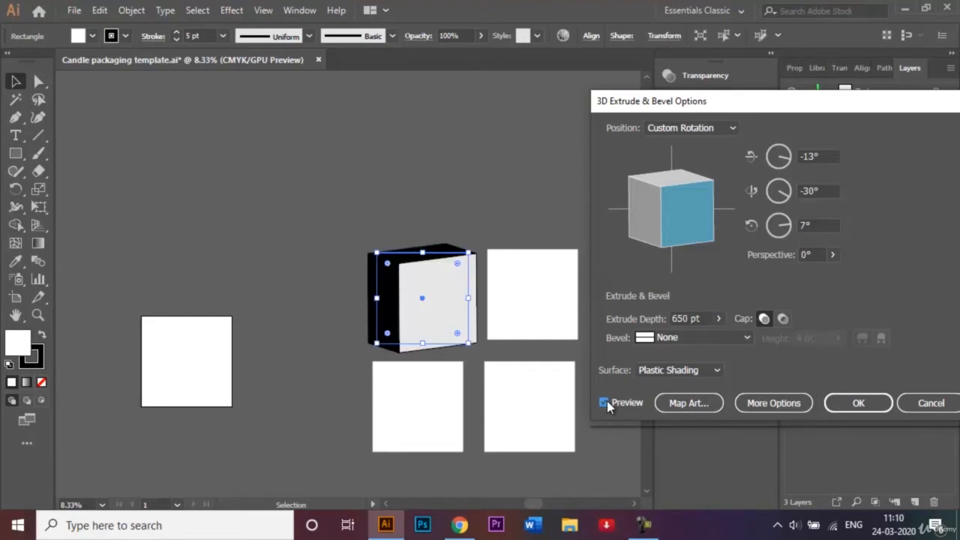
click(931, 402)
Step: Remove the stroke from the upper-left blank square of the four and deselect it
click(126, 37)
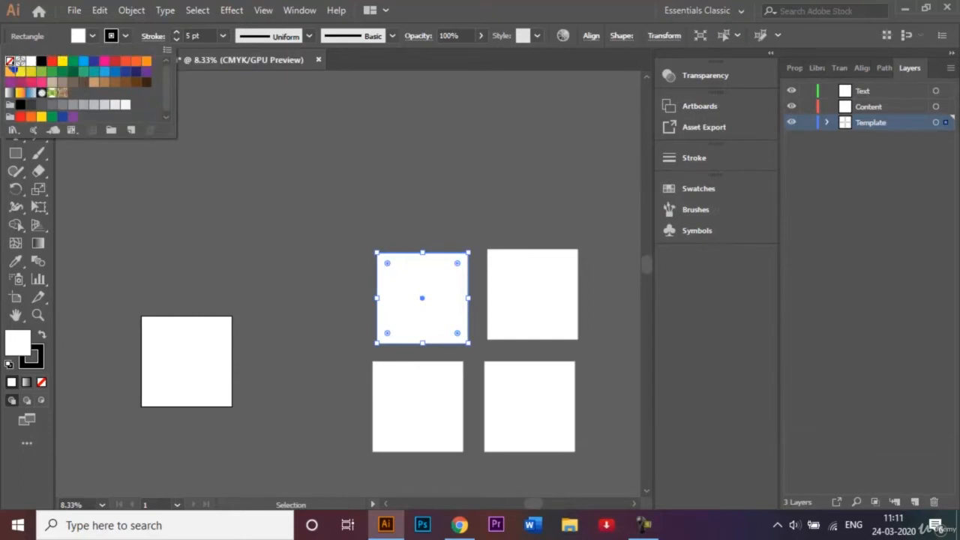
click(11, 63)
click(190, 167)
click(283, 227)
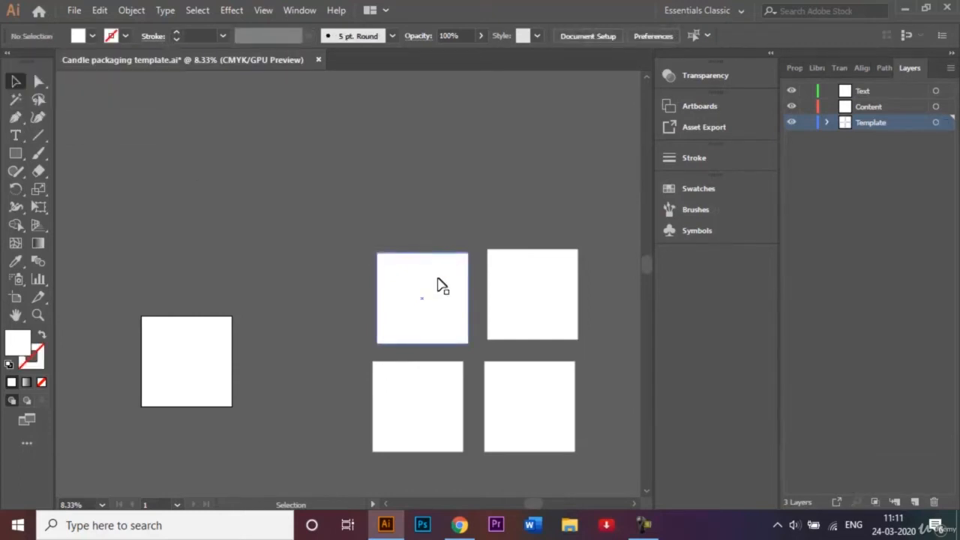
Step: Apply 3D Extrude & Bevel to the strokeless square with an extrude depth of 650 pt and preview it
click(442, 286)
click(232, 9)
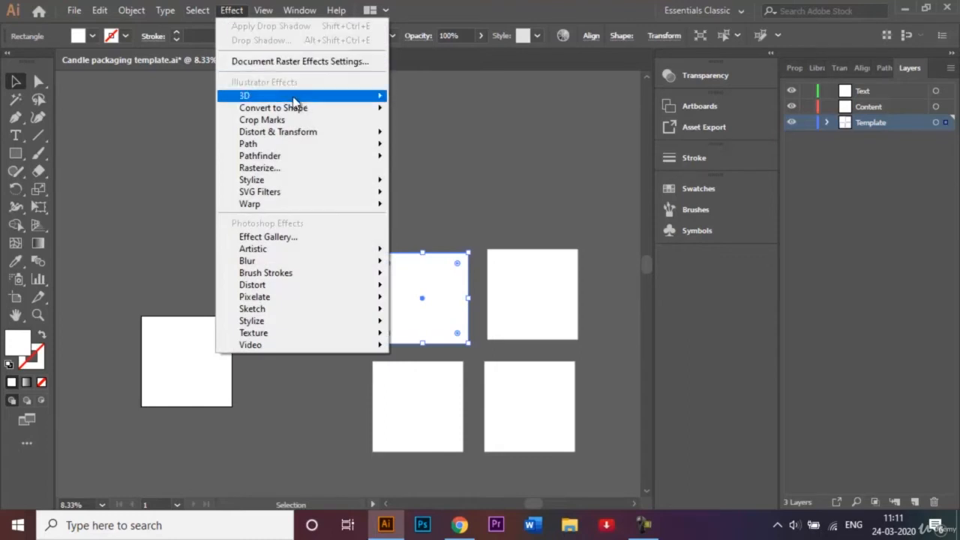
mouse_move(295, 101)
click(422, 99)
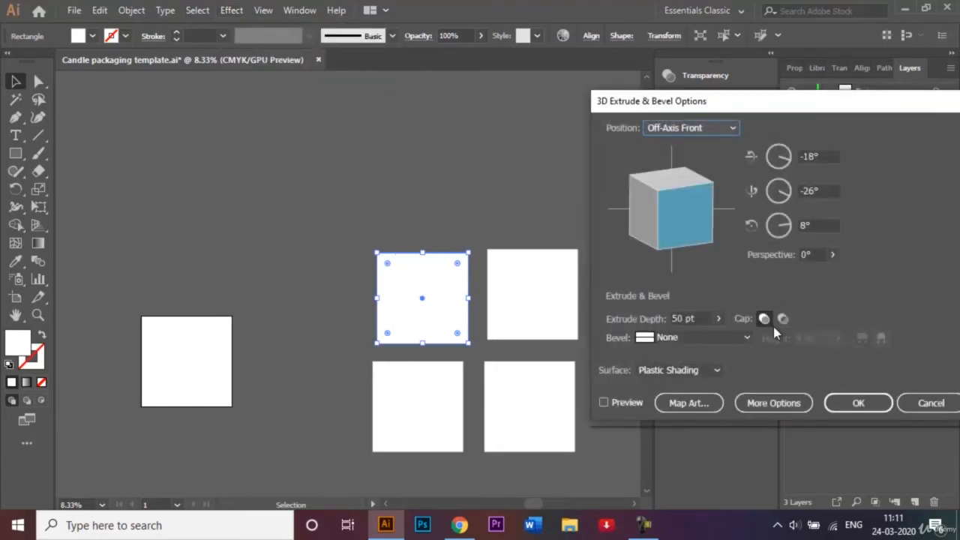
click(683, 318)
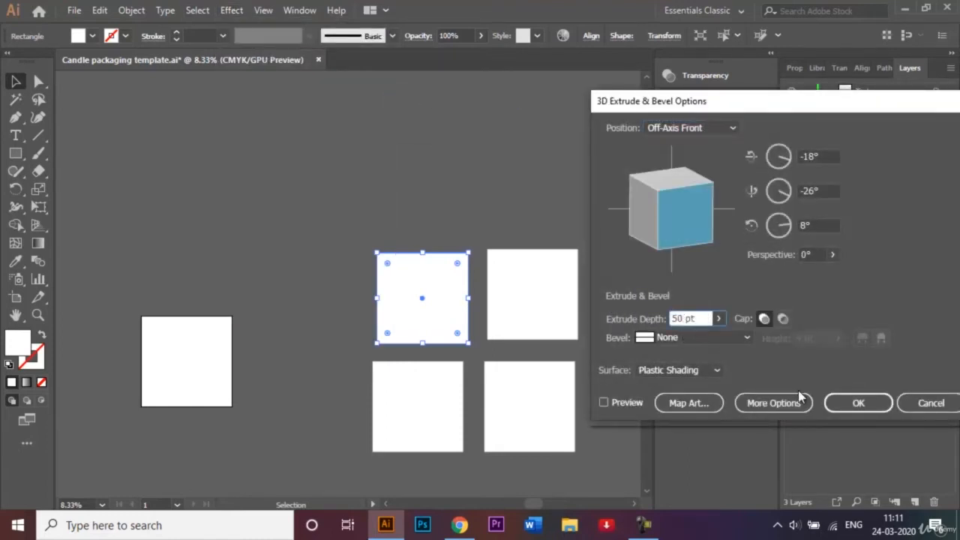
key(BackSpace)
text(65)
click(605, 403)
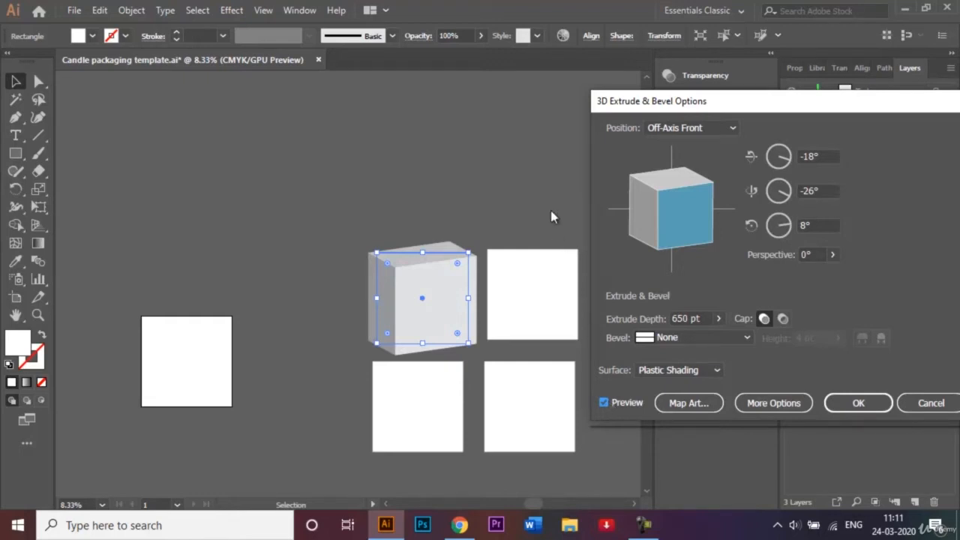
Step: Rotate the extruded box to about -23°, -45° and 7°, and set its extrude depth to 850 pt
click(682, 205)
mouse_move(682, 204)
mouse_down()
mouse_move(704, 199)
mouse_move(697, 208)
mouse_up()
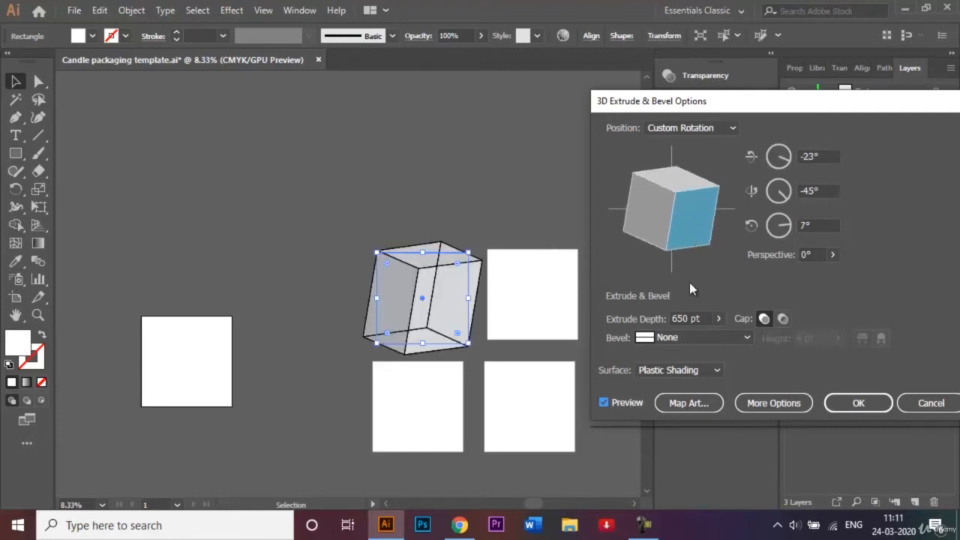
click(679, 318)
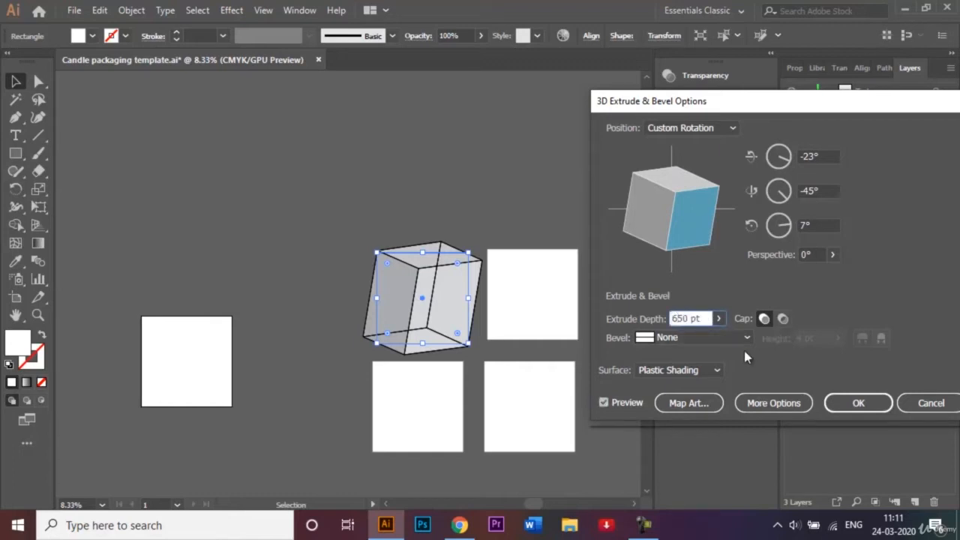
key(BackSpace)
text(8)
click(604, 403)
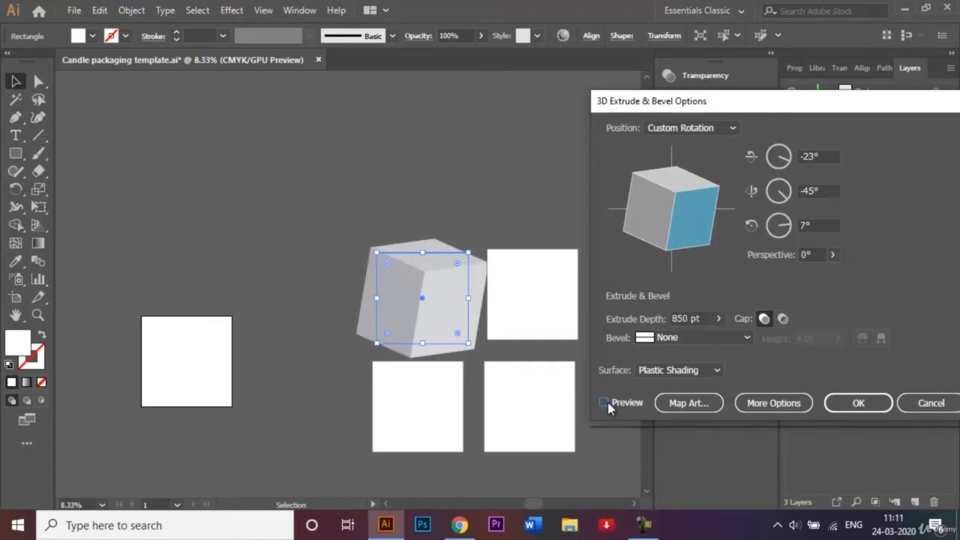
Step: Map the "Front side" symbol onto surface 1 of the extruded box and turn on the artwork preview
click(697, 405)
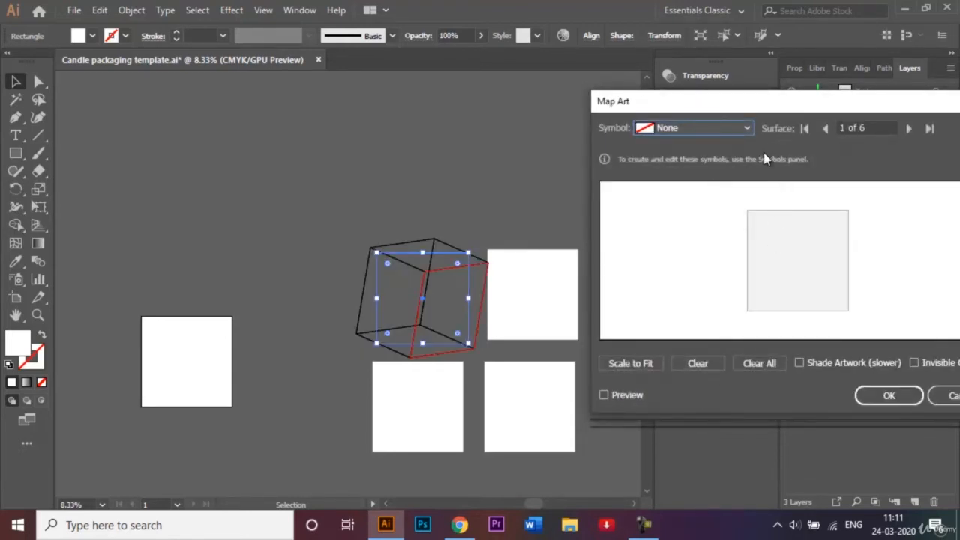
click(748, 128)
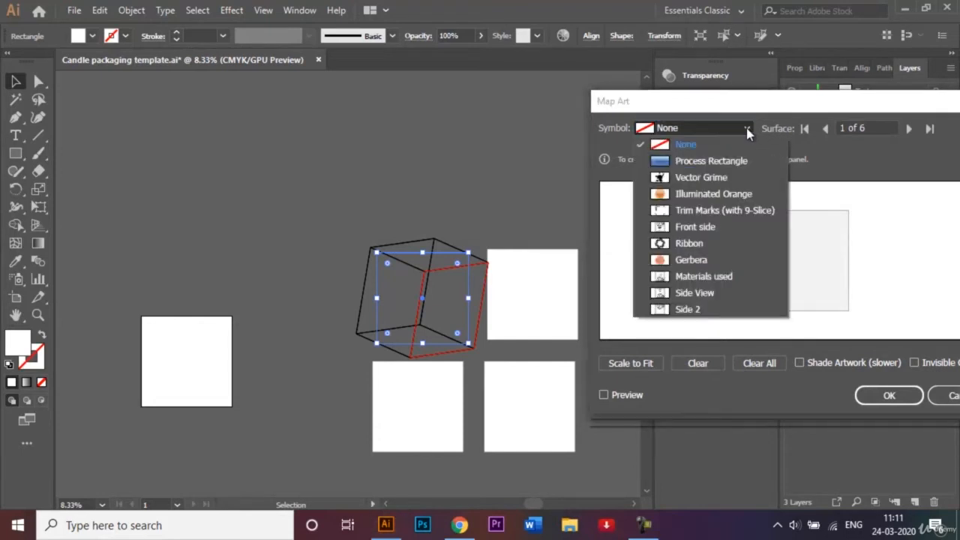
click(728, 227)
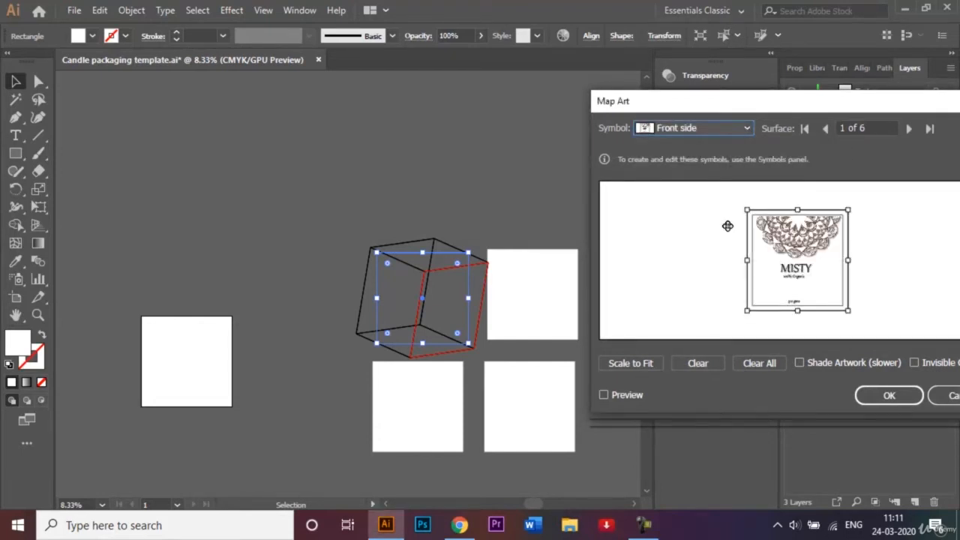
click(604, 395)
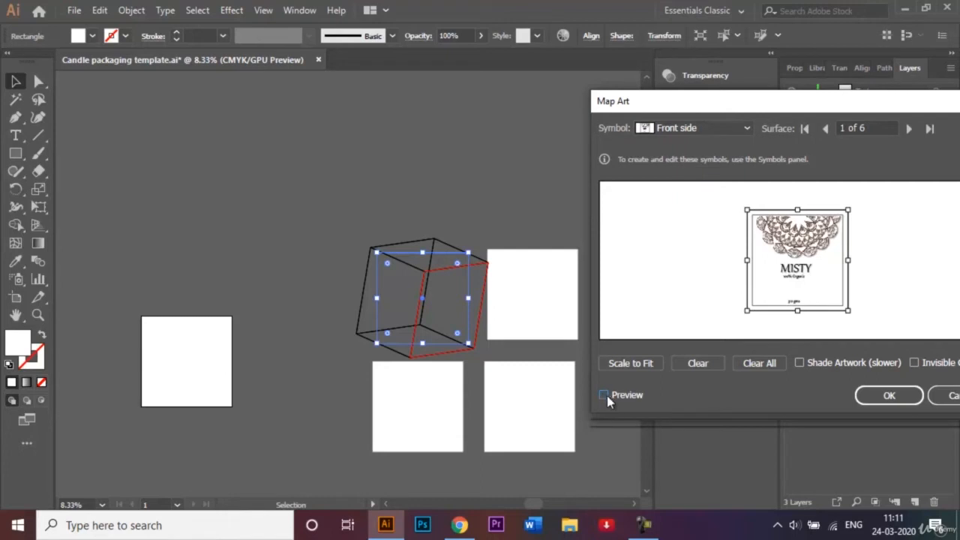
click(604, 395)
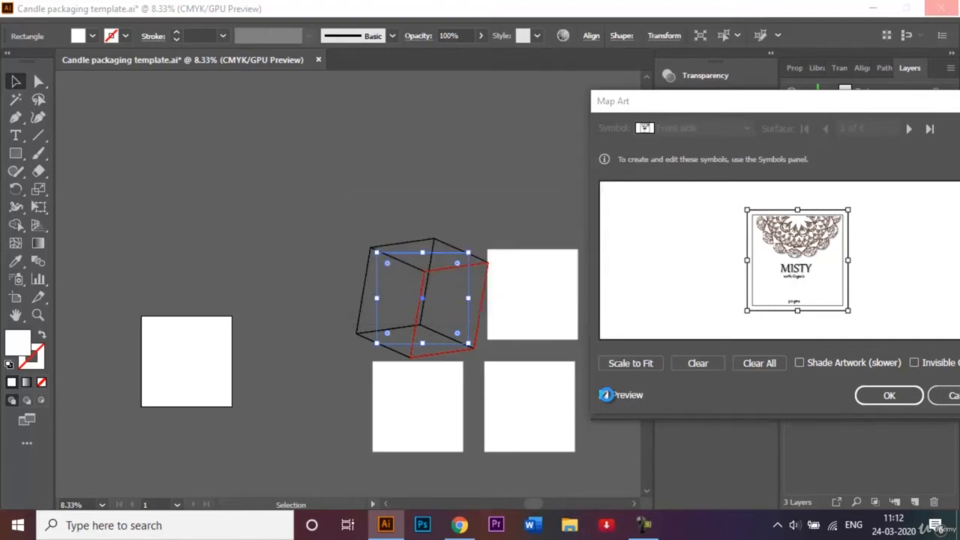
key(Return)
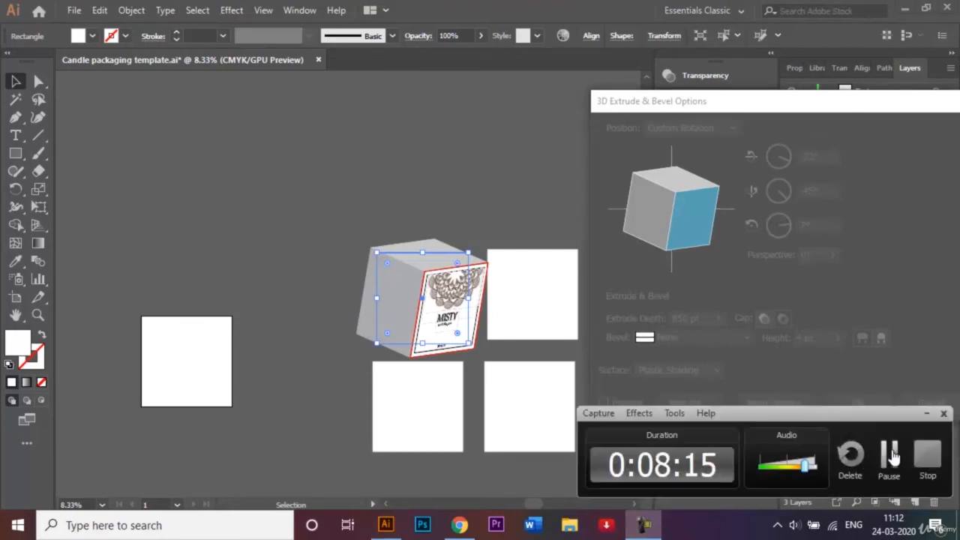
click(890, 457)
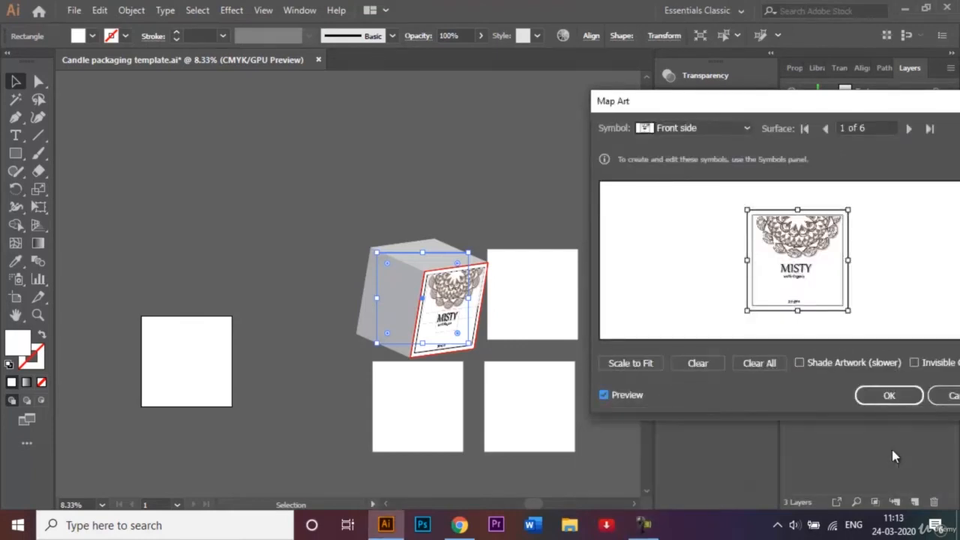
Step: Map the "Side View" symbol onto surface 5 of the extruded box and enlarge it to cover the face
click(909, 129)
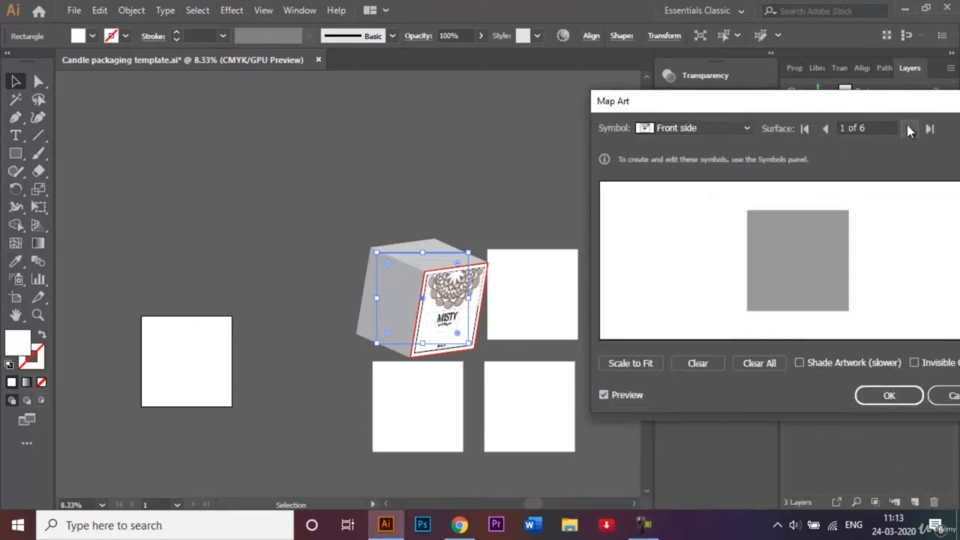
click(908, 129)
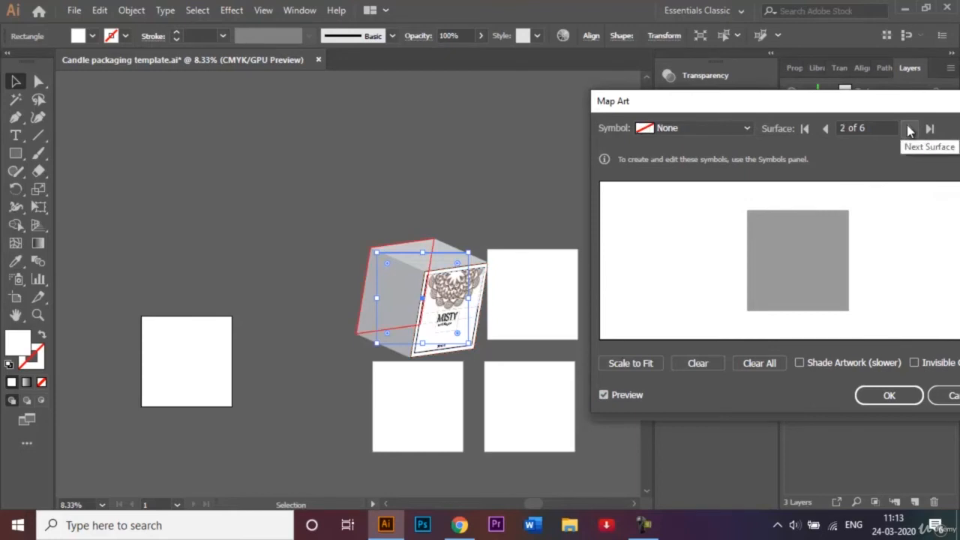
click(908, 129)
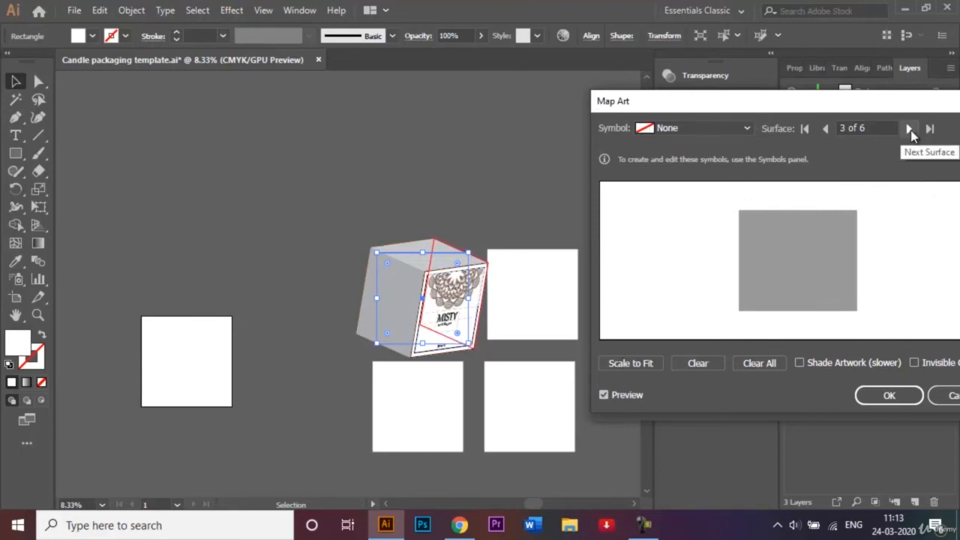
click(909, 129)
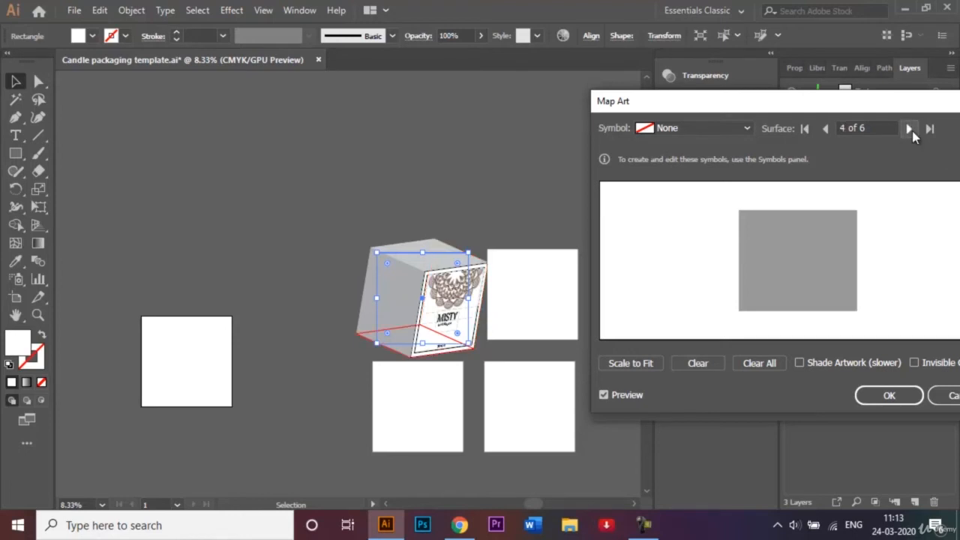
click(910, 129)
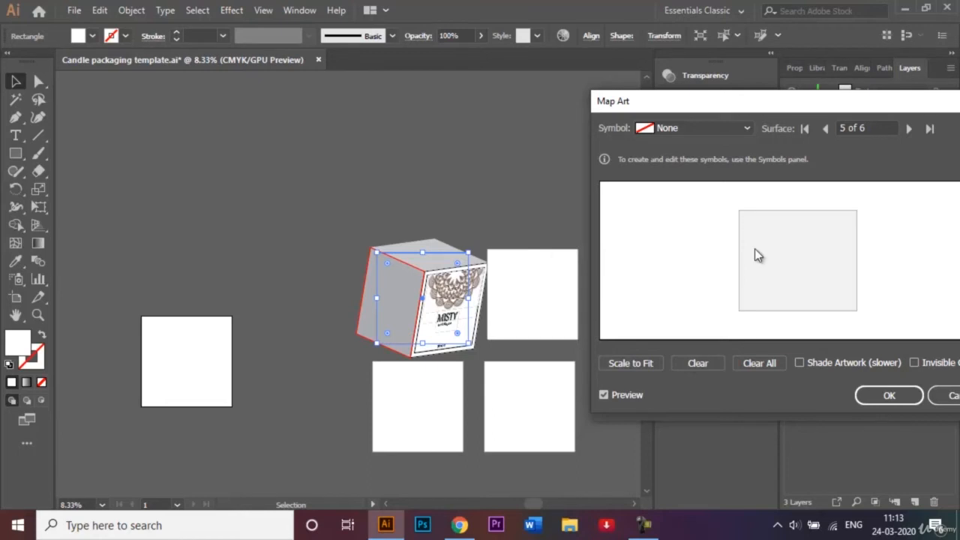
click(740, 126)
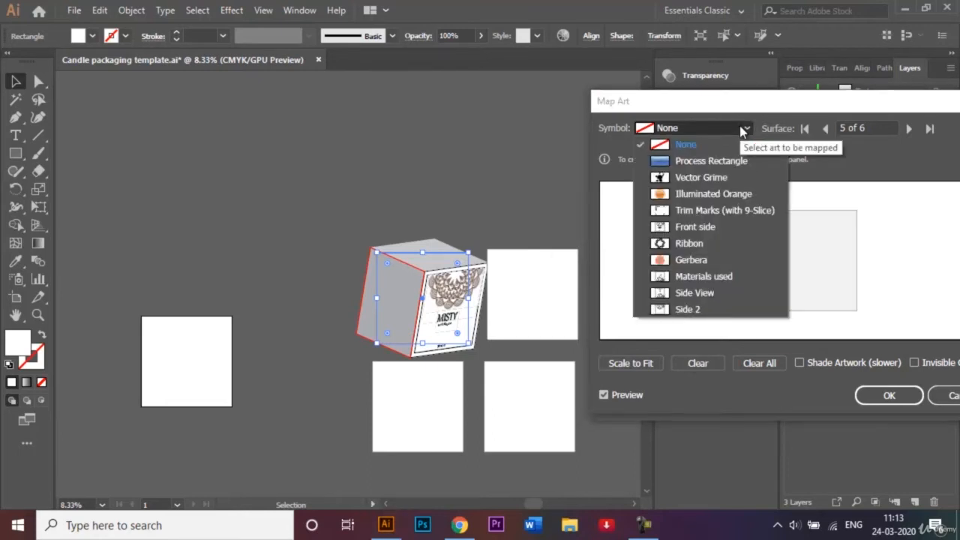
click(693, 292)
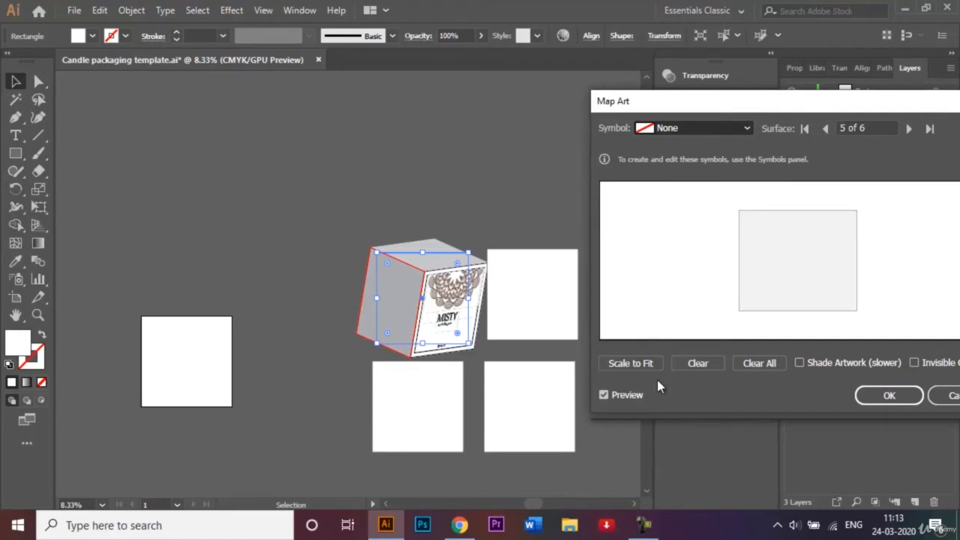
click(758, 364)
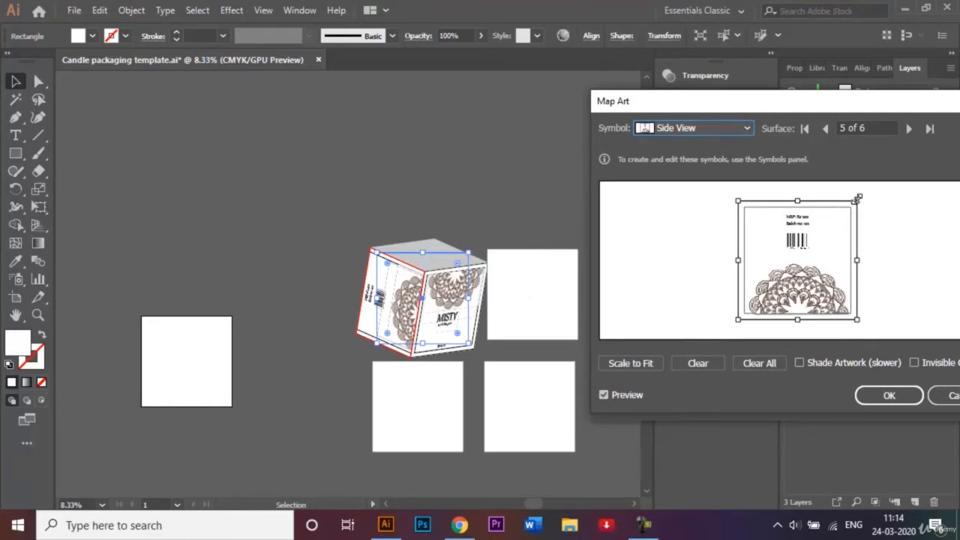
Step: Rotate the "Side View" artwork 90° clockwise on surface 5, preview it, and apply the mapping and the extrusion
drag(858, 196, 841, 301)
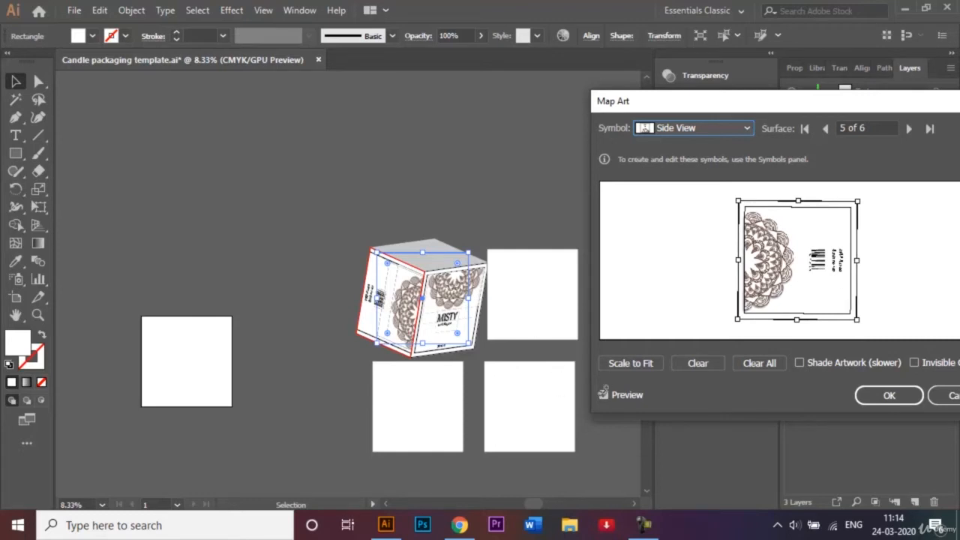
click(604, 396)
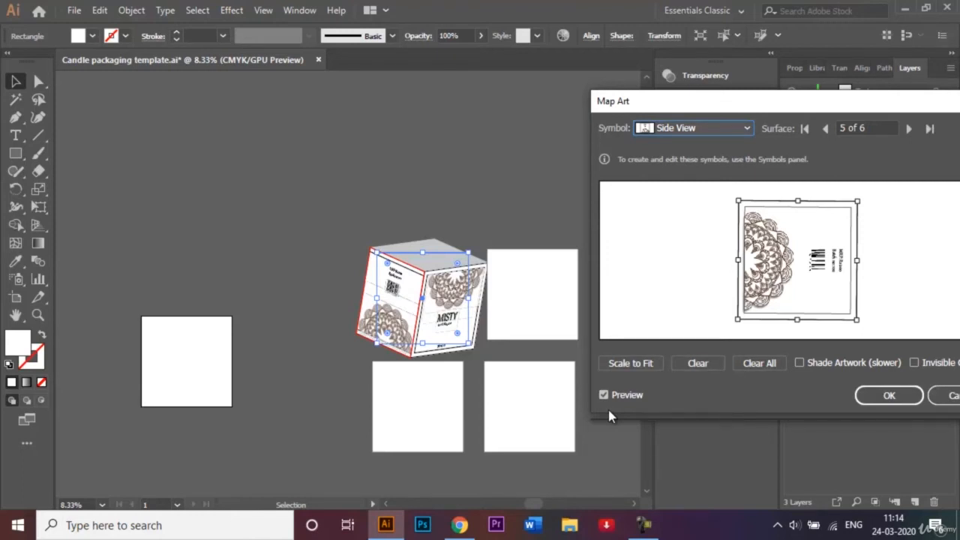
click(885, 397)
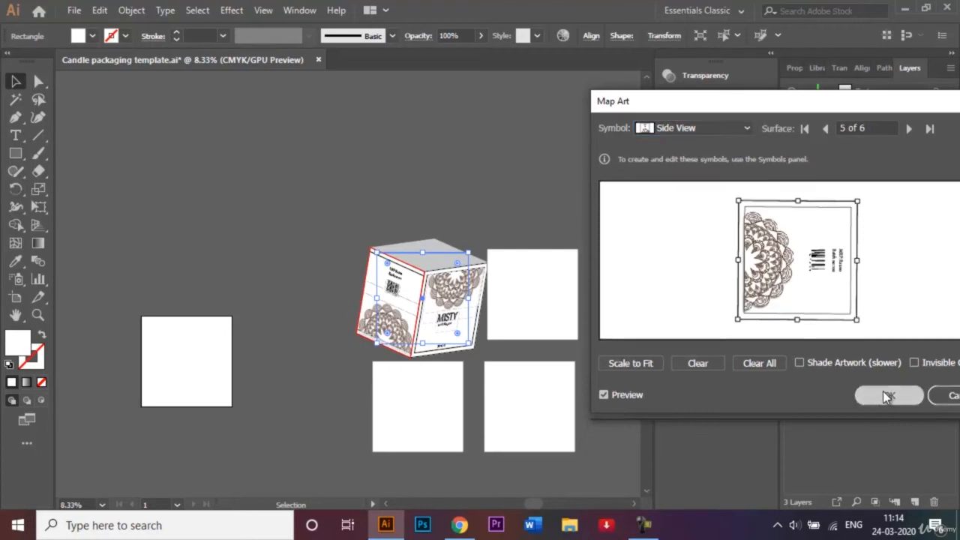
click(859, 404)
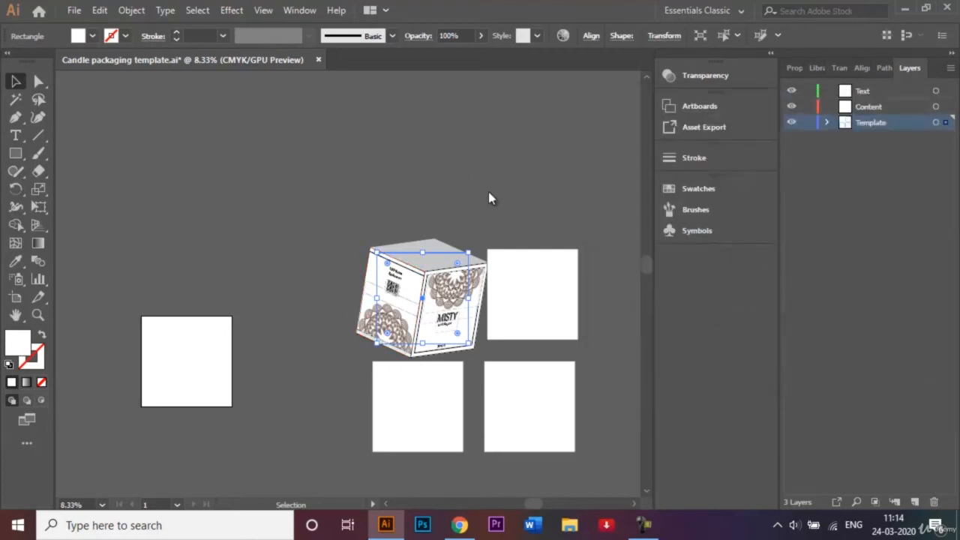
Step: Move the mapped box away from the three remaining blank squares, up and to the left, and deselect it
click(348, 208)
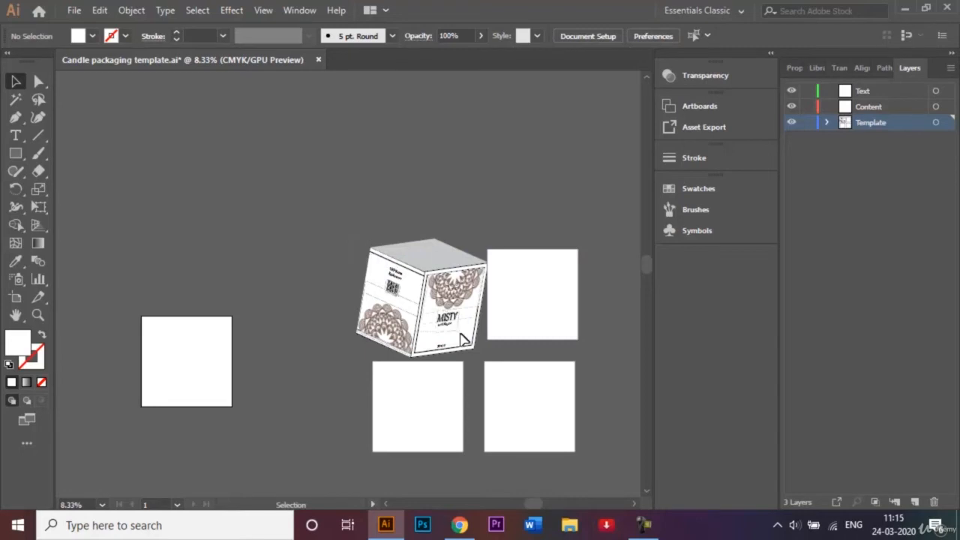
drag(430, 324, 334, 303)
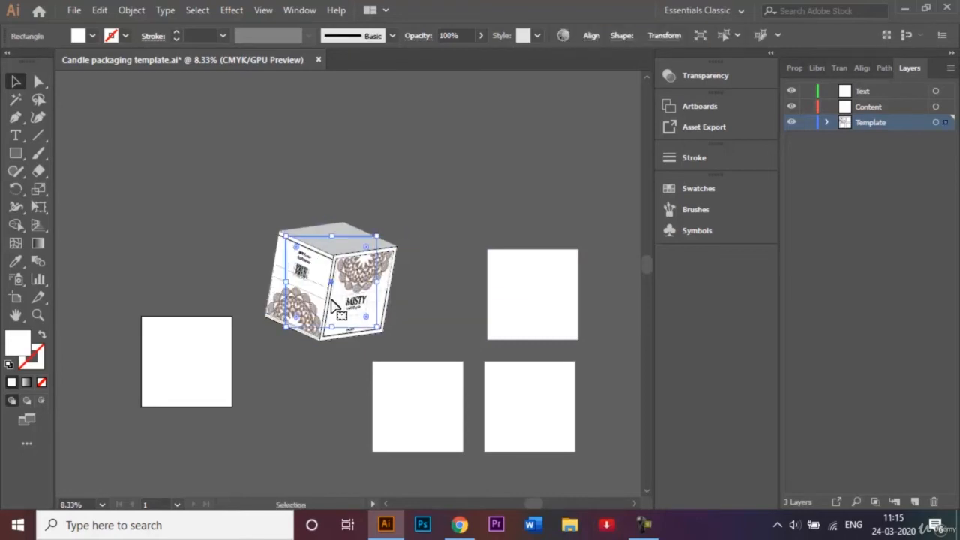
click(431, 244)
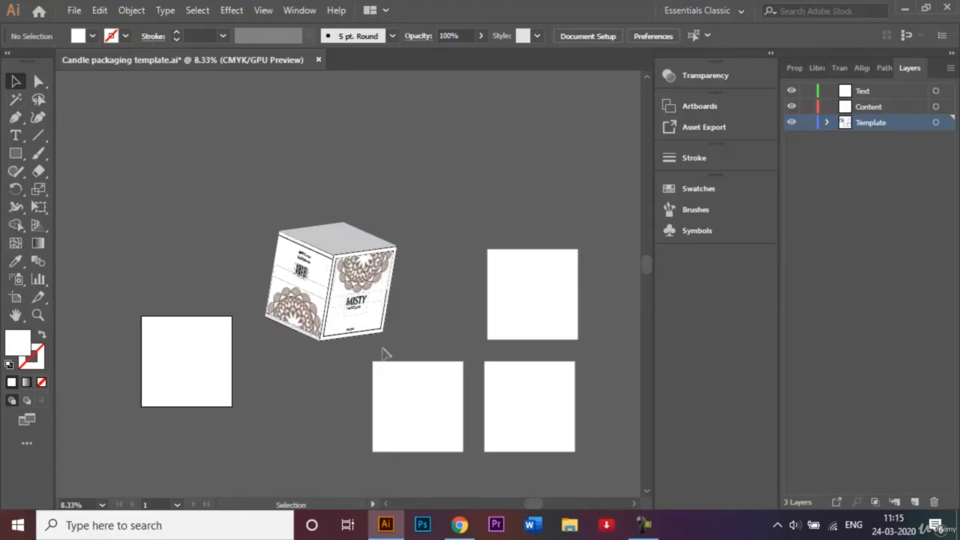
Step: Expand the appearance of the mapped box and deselect it
click(361, 308)
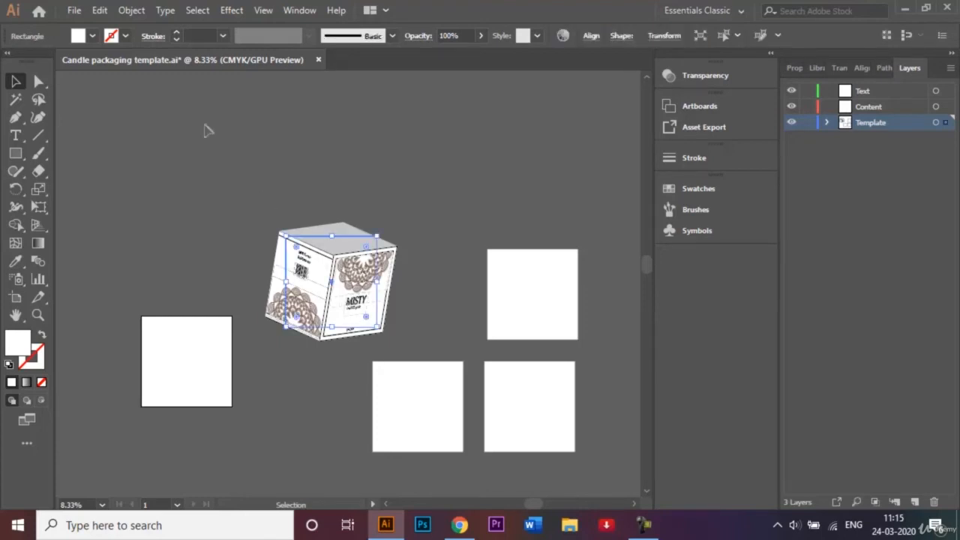
click(125, 13)
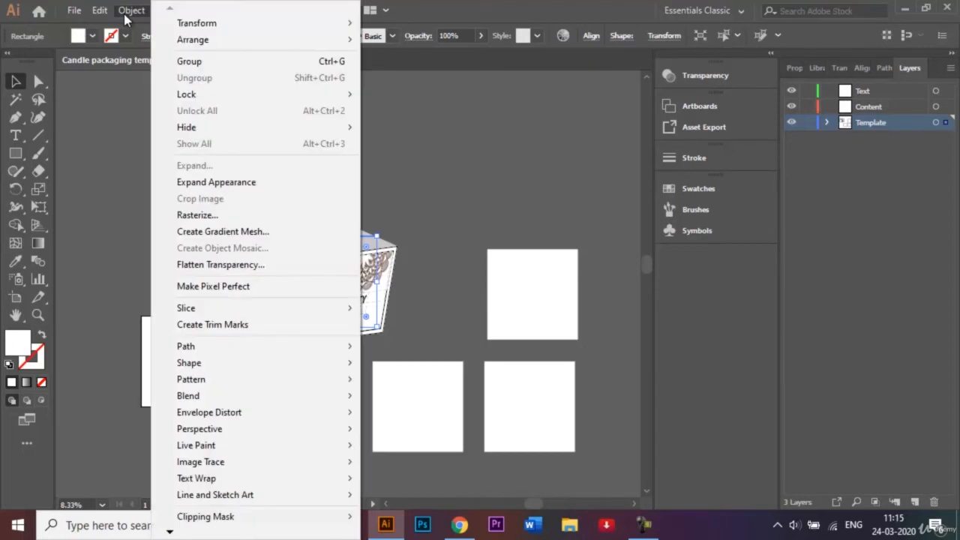
click(215, 182)
click(307, 177)
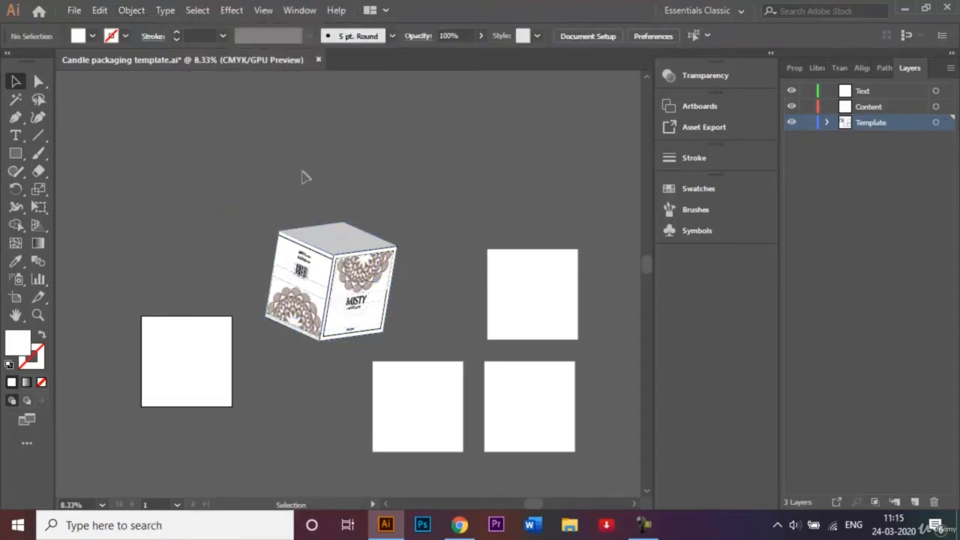
Step: Ungroup the expanded box twice so its faces can be selected separately, and clear the selection
click(339, 240)
right_click(338, 239)
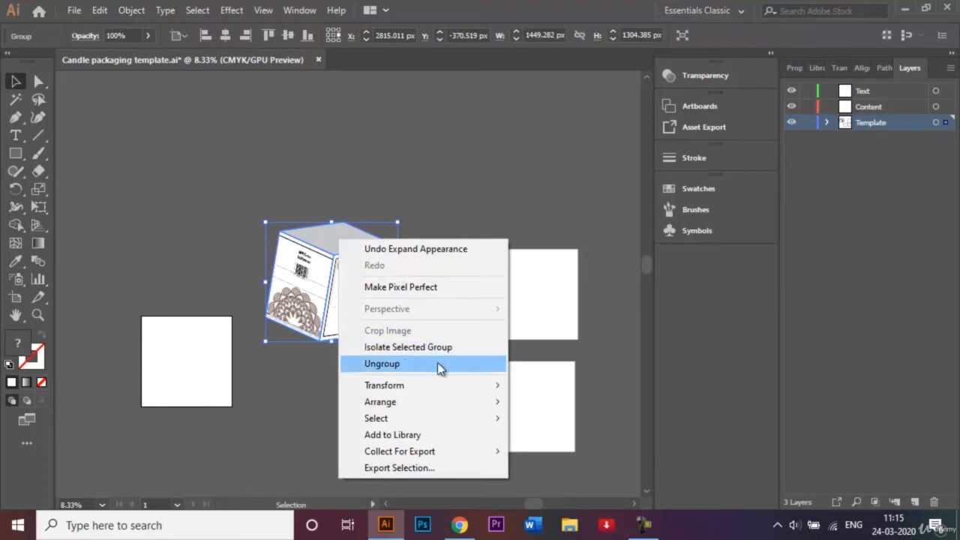
click(438, 363)
right_click(339, 240)
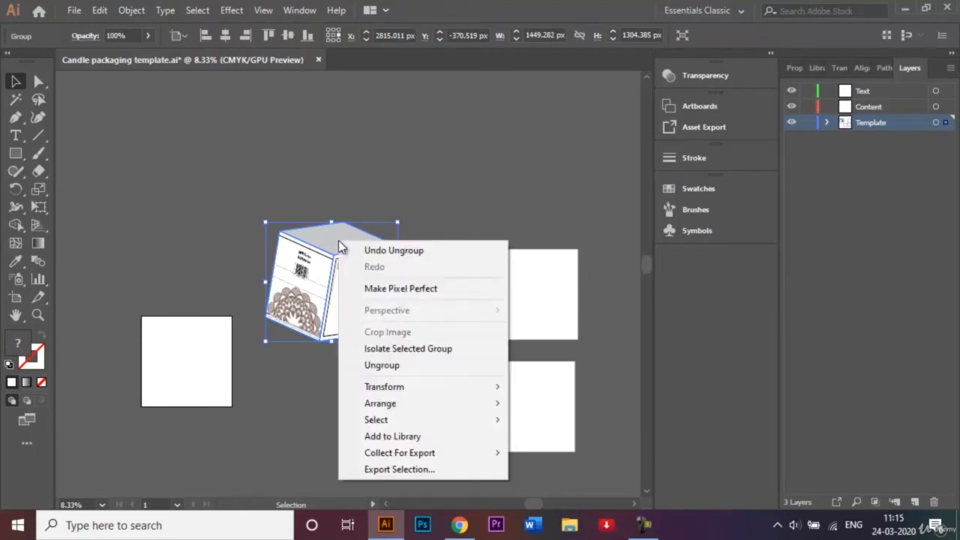
click(411, 365)
click(433, 211)
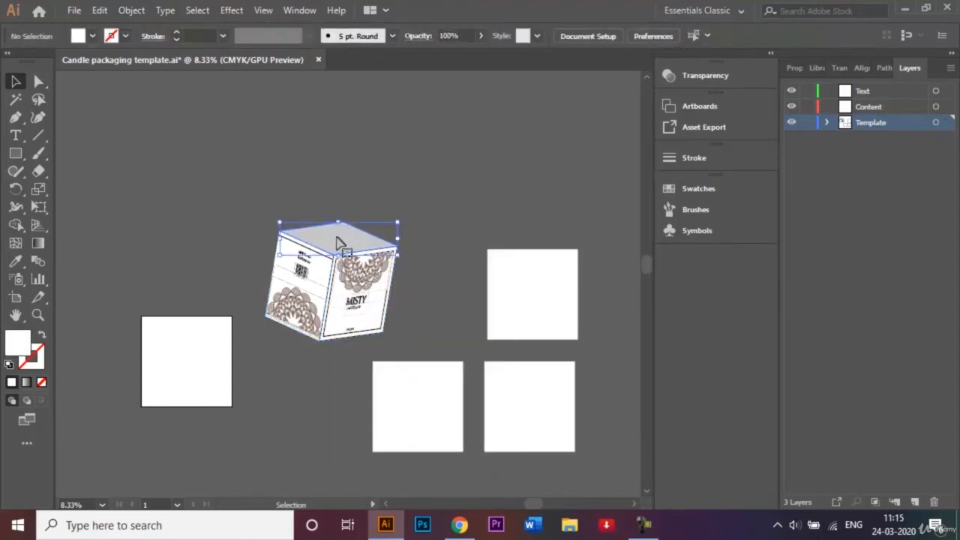
Step: Fill the grey top face of the box with white and deselect it
click(338, 240)
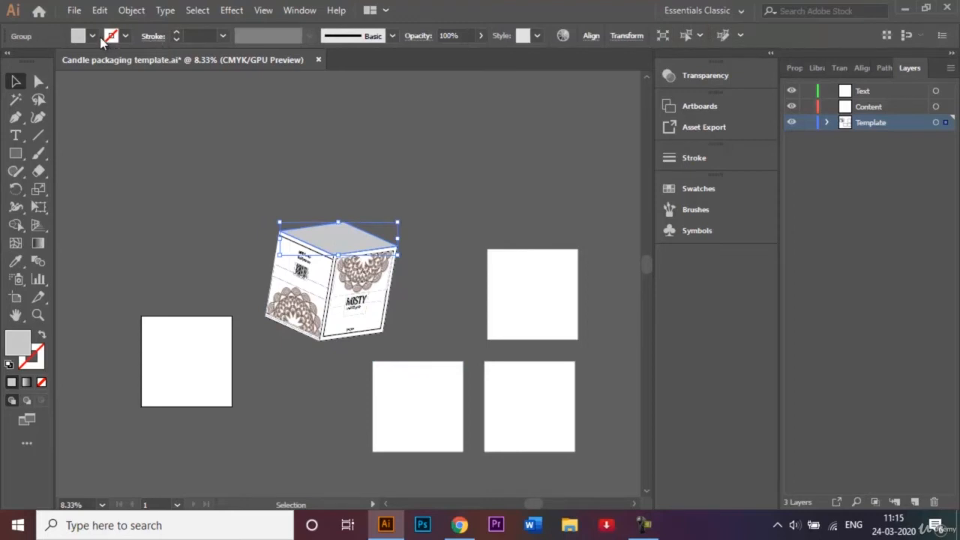
click(92, 36)
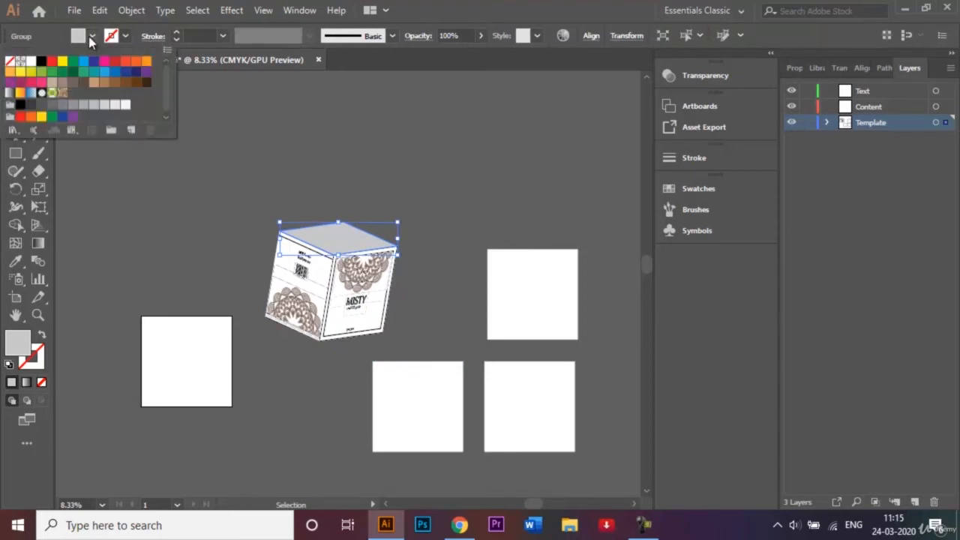
click(345, 148)
click(405, 186)
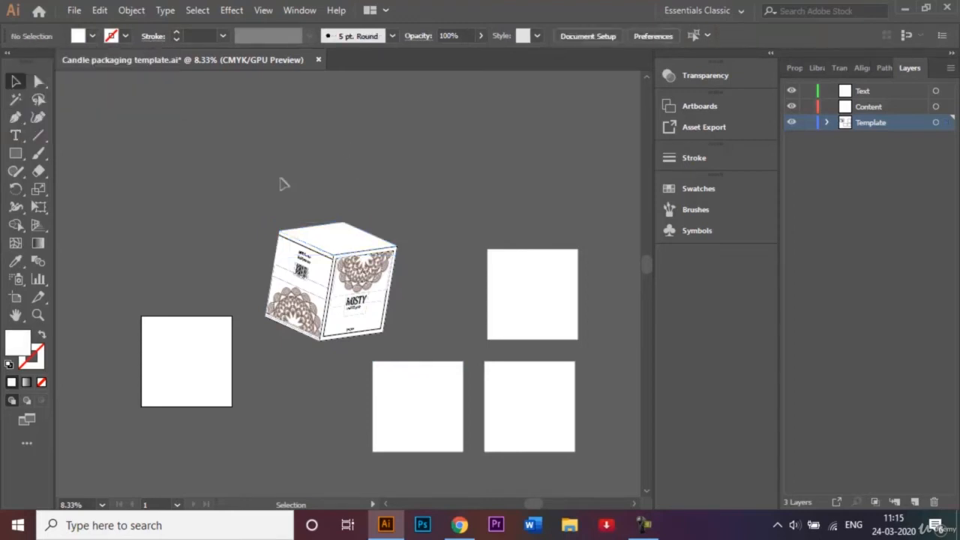
Step: Select all faces of the box, scale them down to about 795 × 715 px, and move them onto the artboard
drag(253, 197, 413, 369)
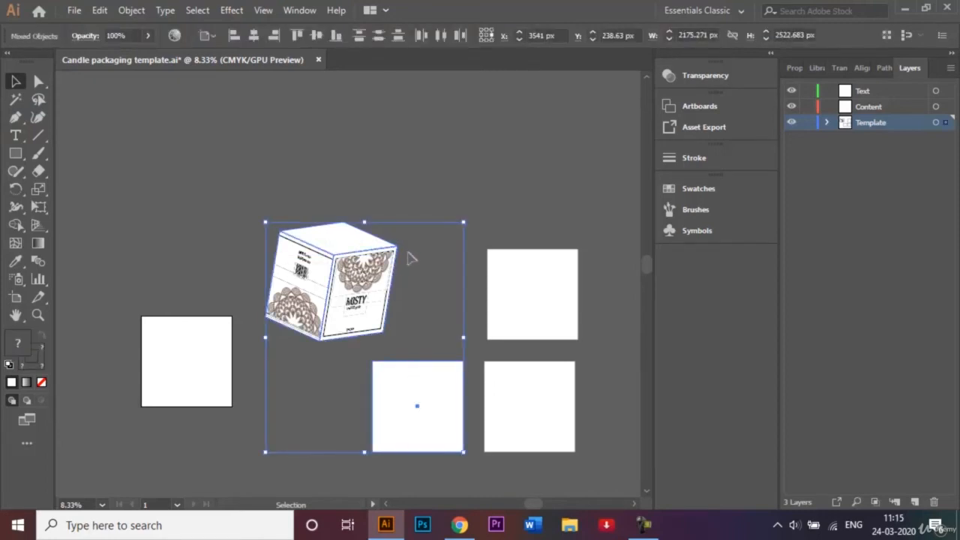
click(412, 259)
drag(272, 200, 368, 315)
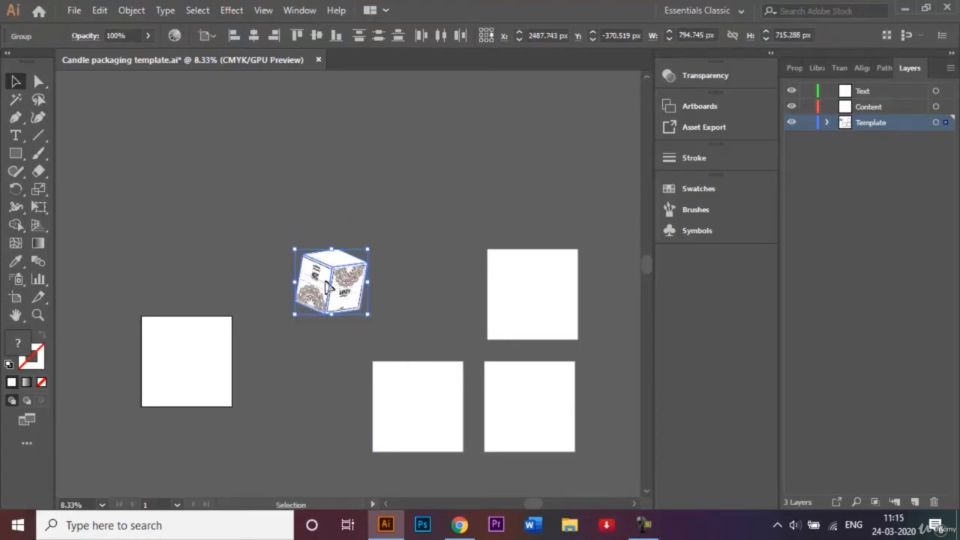
drag(328, 288, 184, 354)
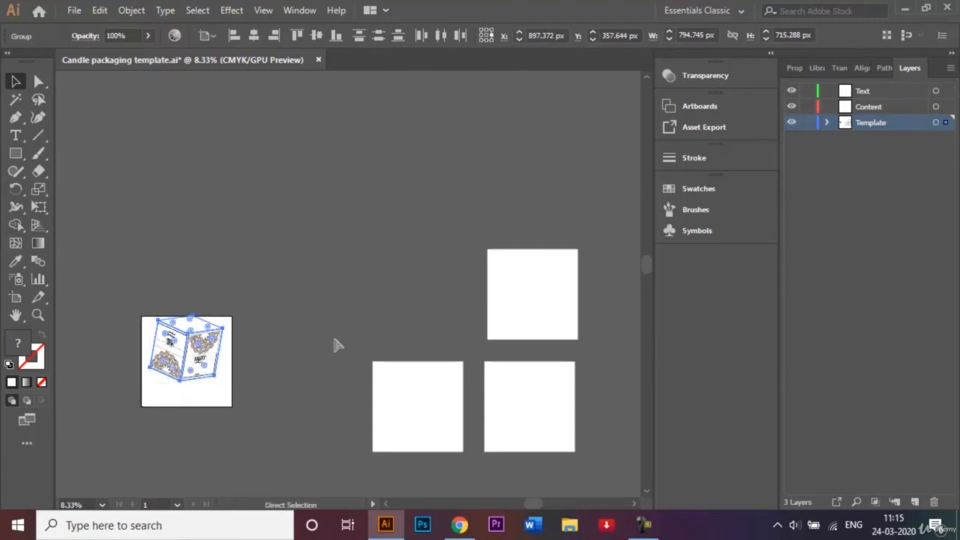
Step: Rotate the box counterclockwise until its vertical edges stand upright and reduce it to about 623 × 627 px
key(ctrl+0)
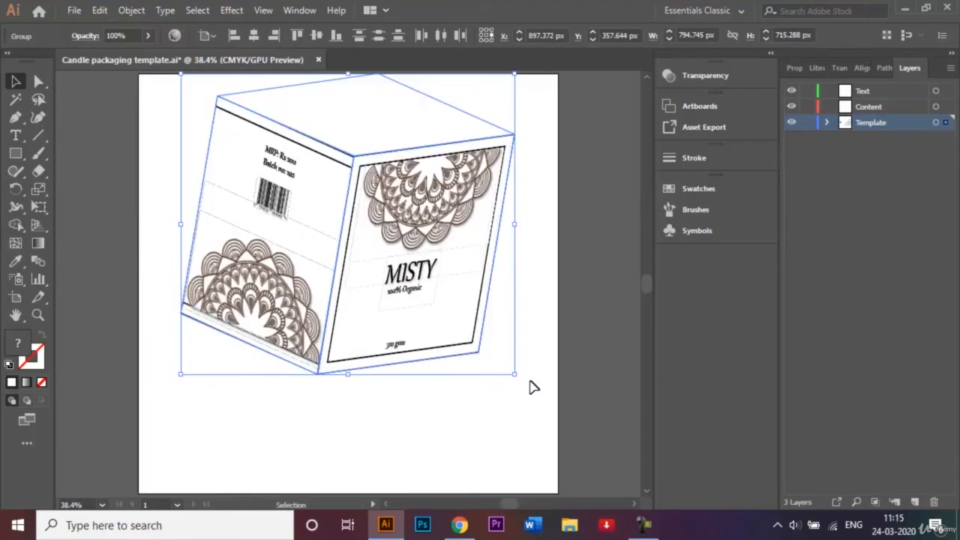
drag(516, 374, 512, 334)
key(ctrl+z)
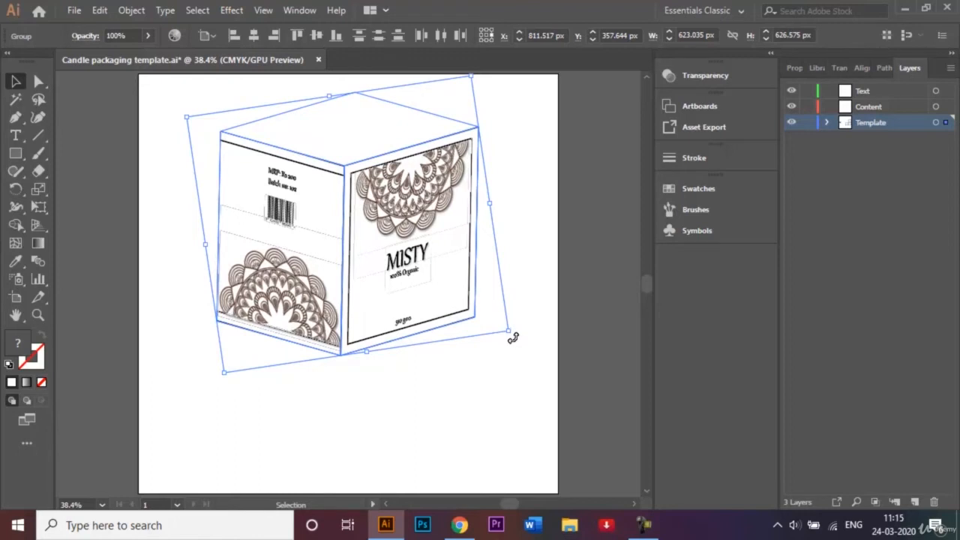
Step: Scale the box down to about 494 × 497 px and place it in the artboard's upper-left area
drag(513, 338, 479, 303)
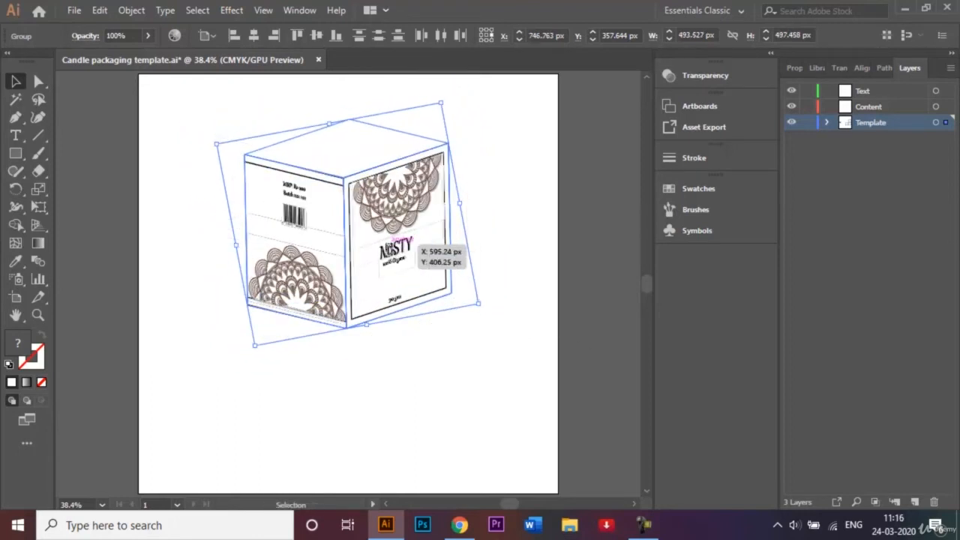
drag(411, 241, 320, 216)
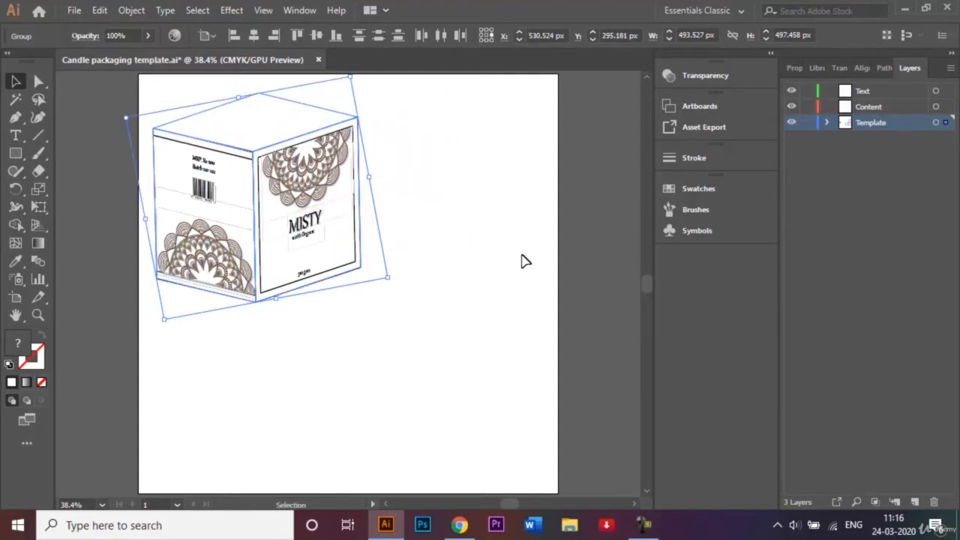
click(583, 275)
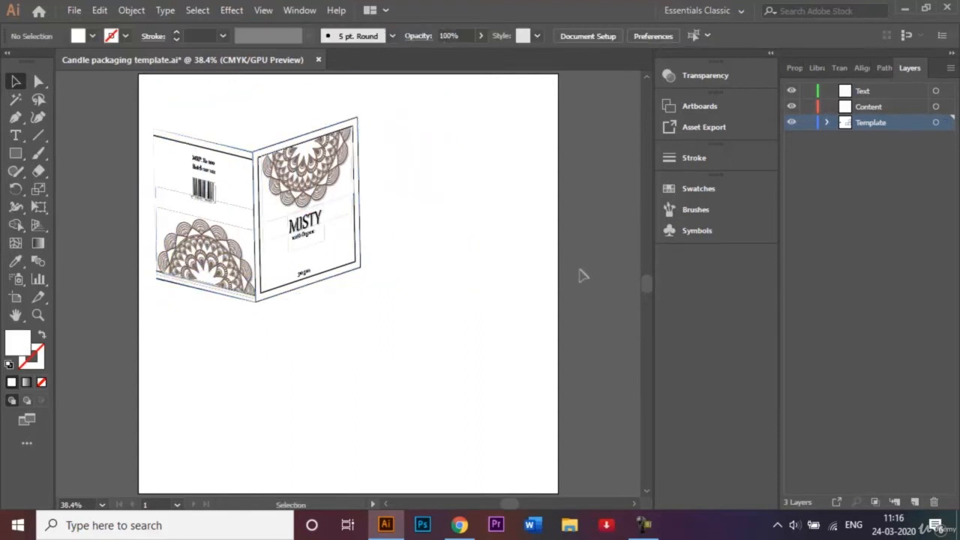
Step: Give the top face of the box a black 1 pt stroke and deselect it
click(255, 119)
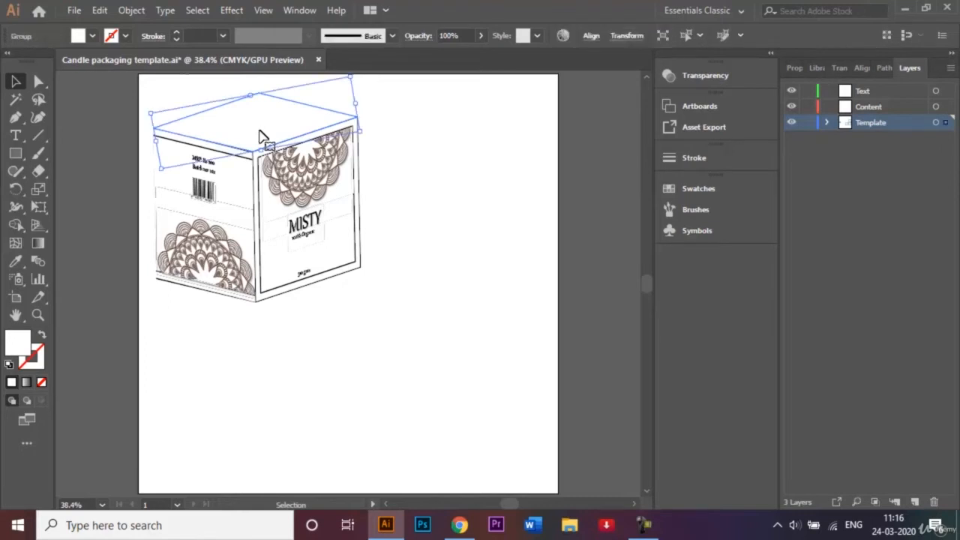
click(127, 37)
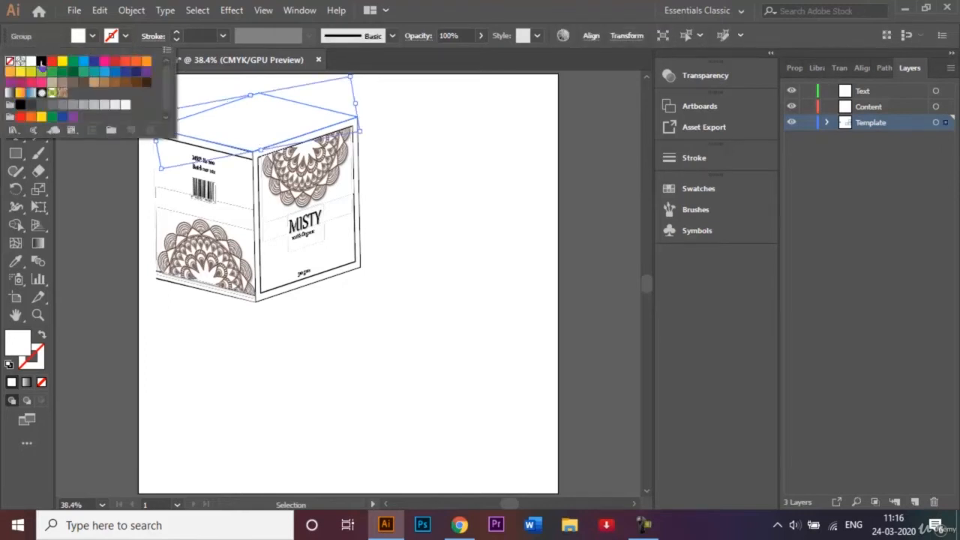
click(41, 62)
click(89, 185)
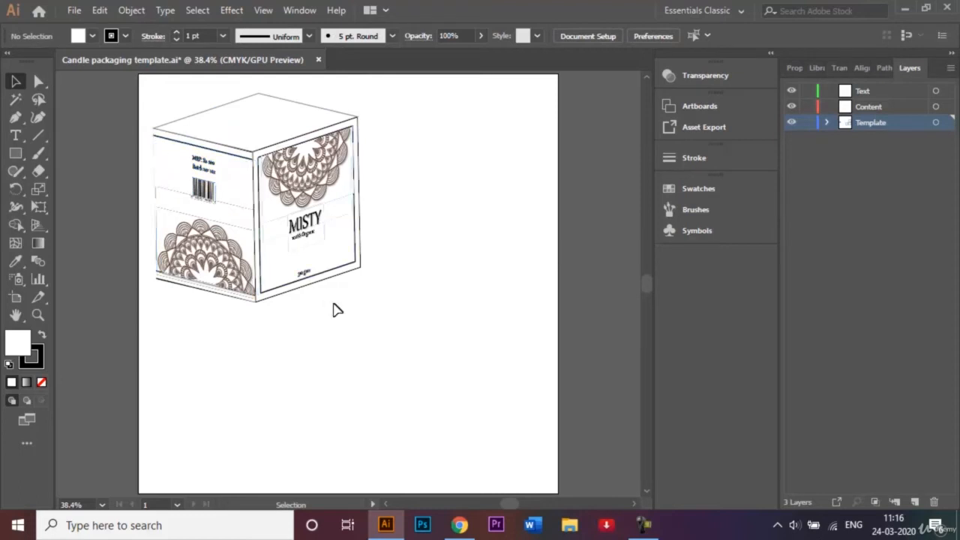
Step: Try giving both side faces of the box a 1 pt stroke
click(278, 279)
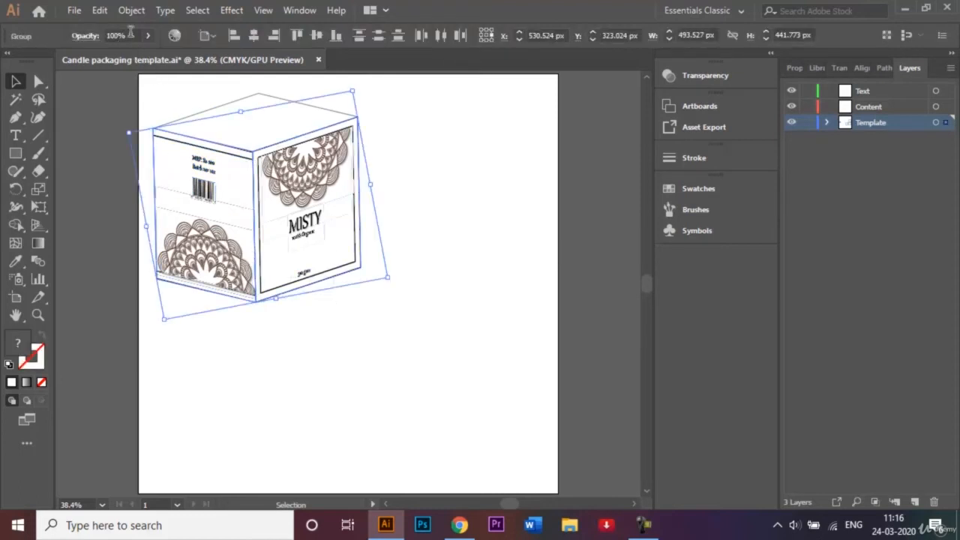
click(689, 159)
click(588, 177)
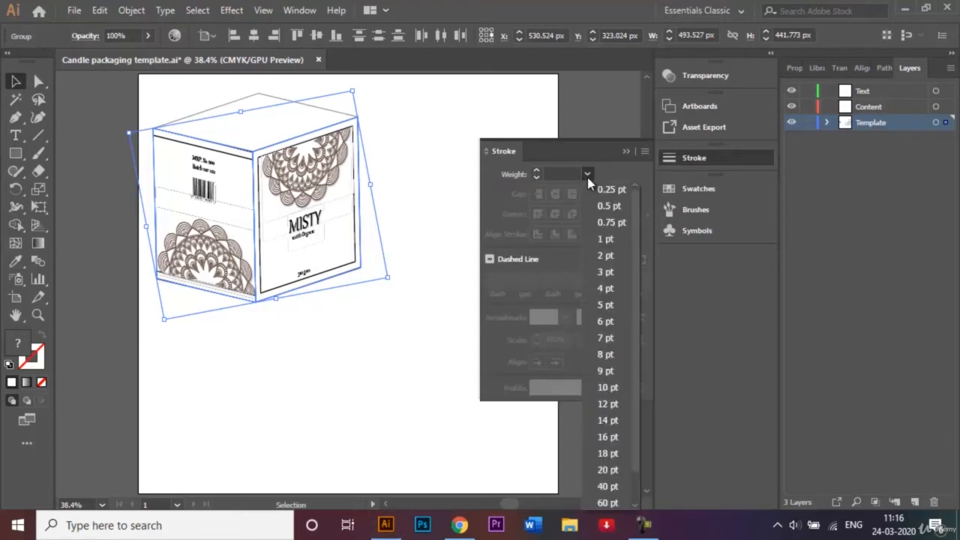
click(609, 241)
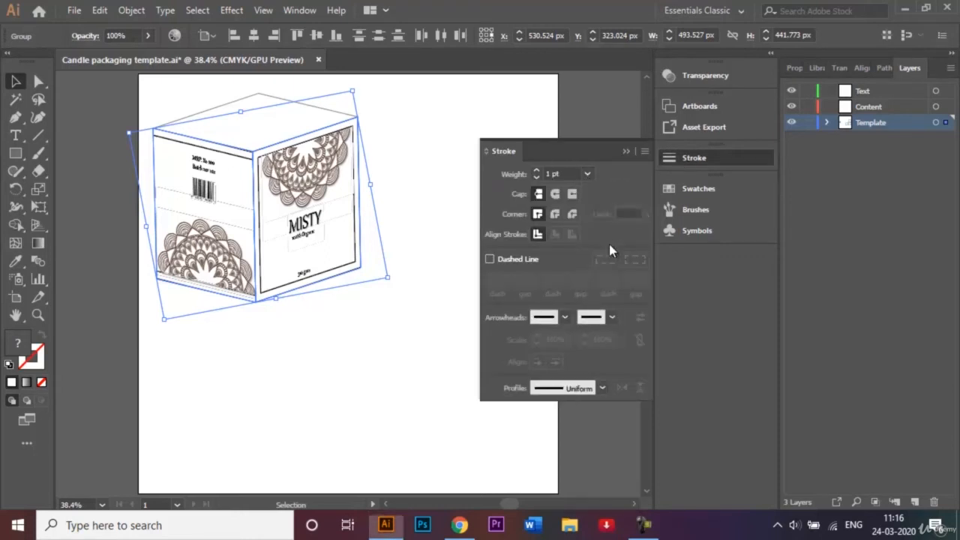
click(451, 123)
click(319, 187)
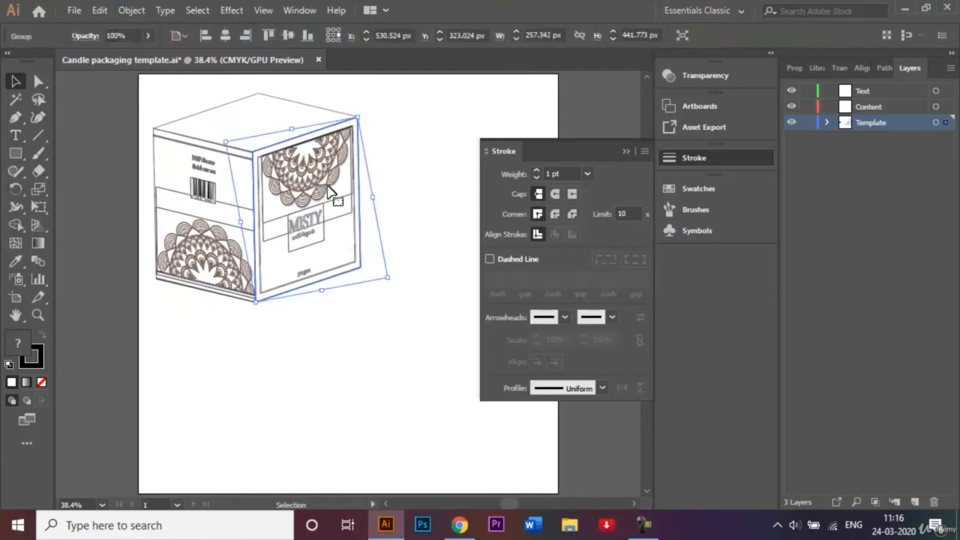
click(413, 191)
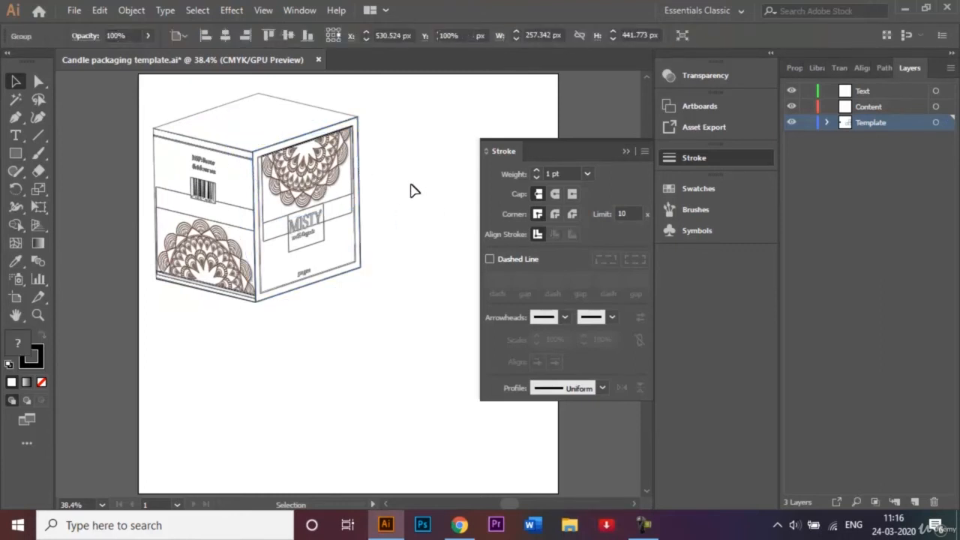
click(630, 153)
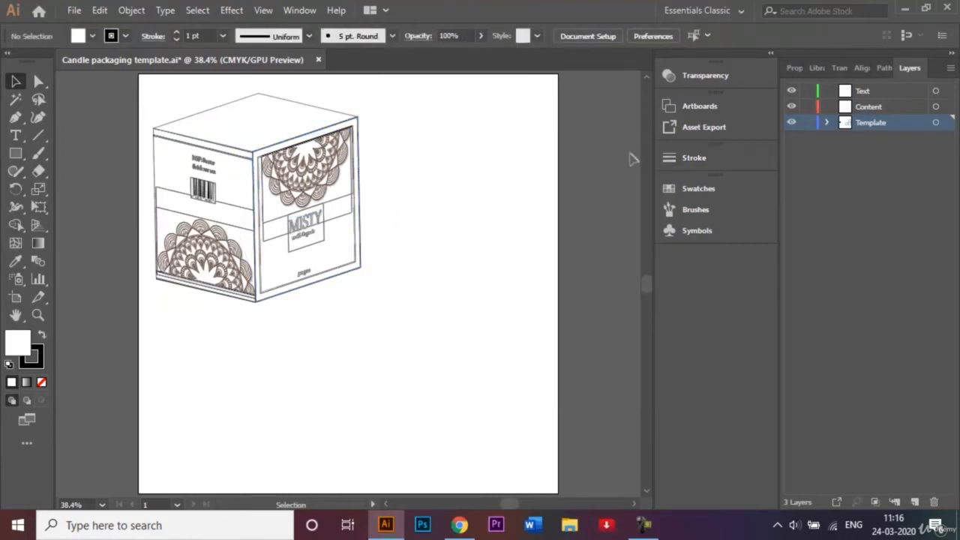
click(318, 238)
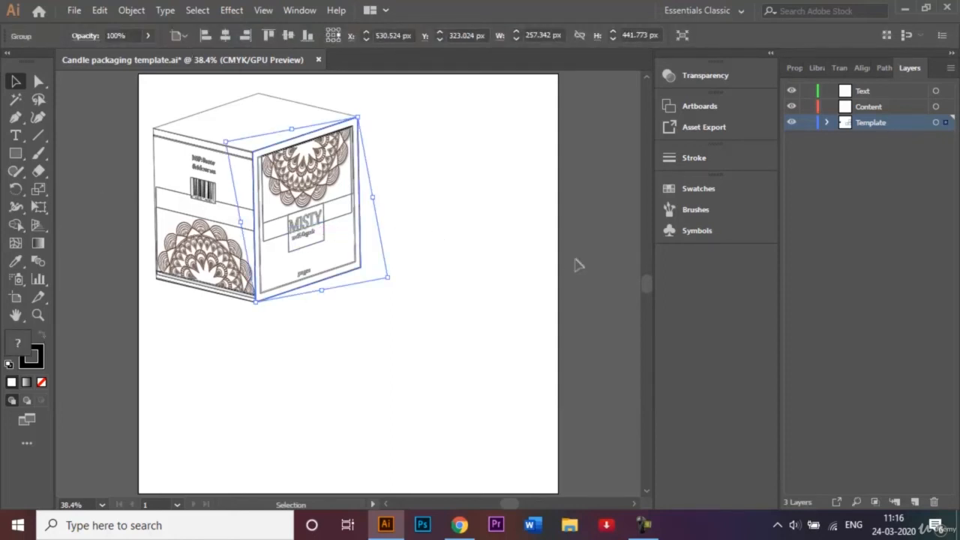
click(148, 358)
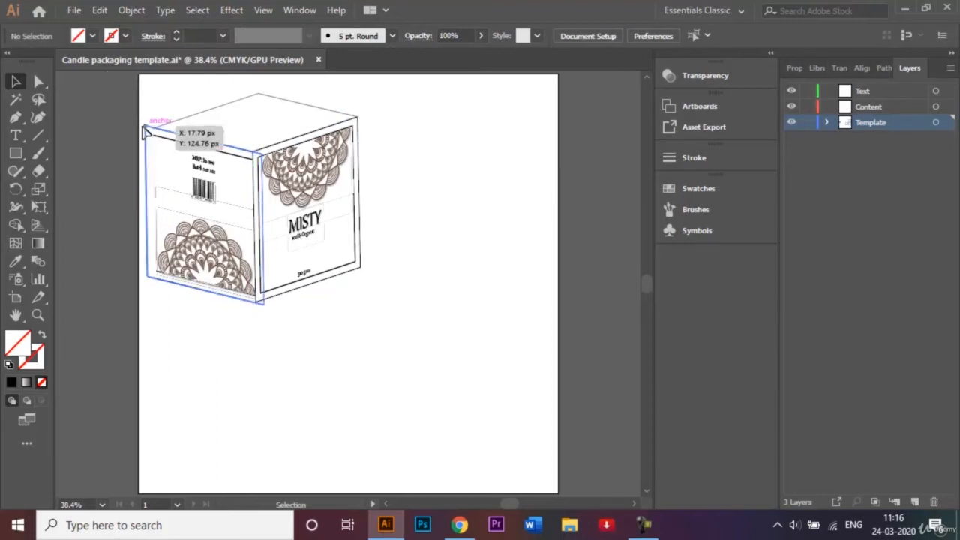
Step: Give the left side face with the barcode a black stroke and no fill, and deselect it
click(160, 142)
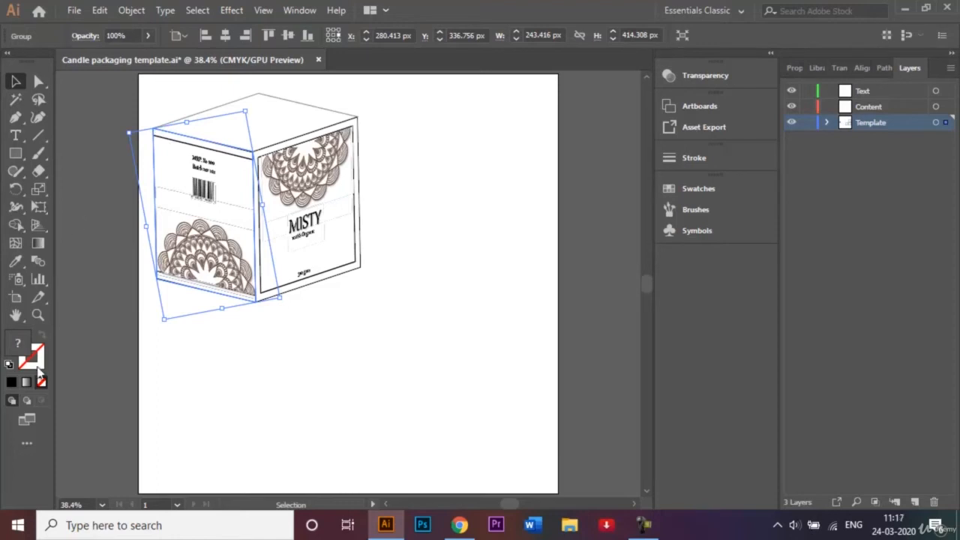
click(12, 382)
click(42, 335)
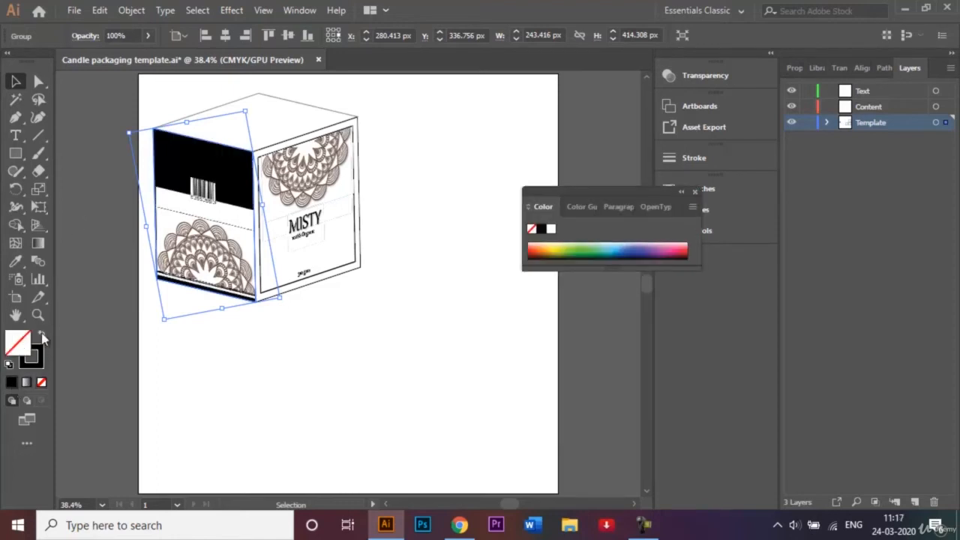
click(248, 398)
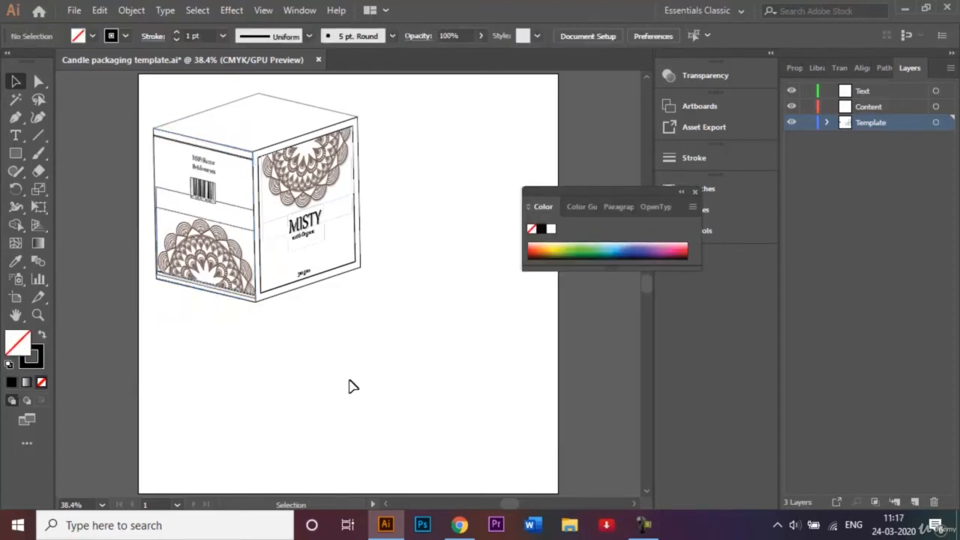
click(694, 193)
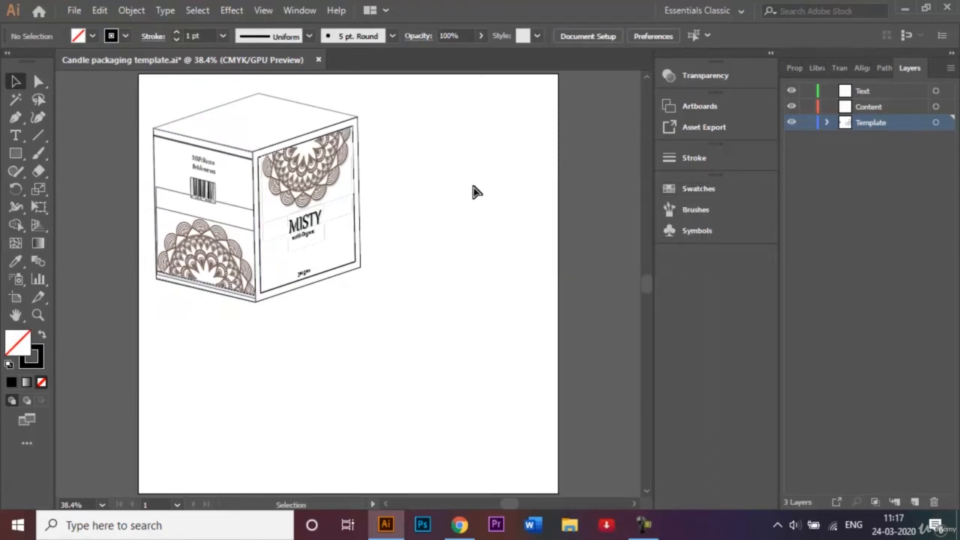
Step: Select the blank white square lying off the artboard to its right
key(ctrl+minus)
key(ctrl+minus)
key(ctrl+minus)
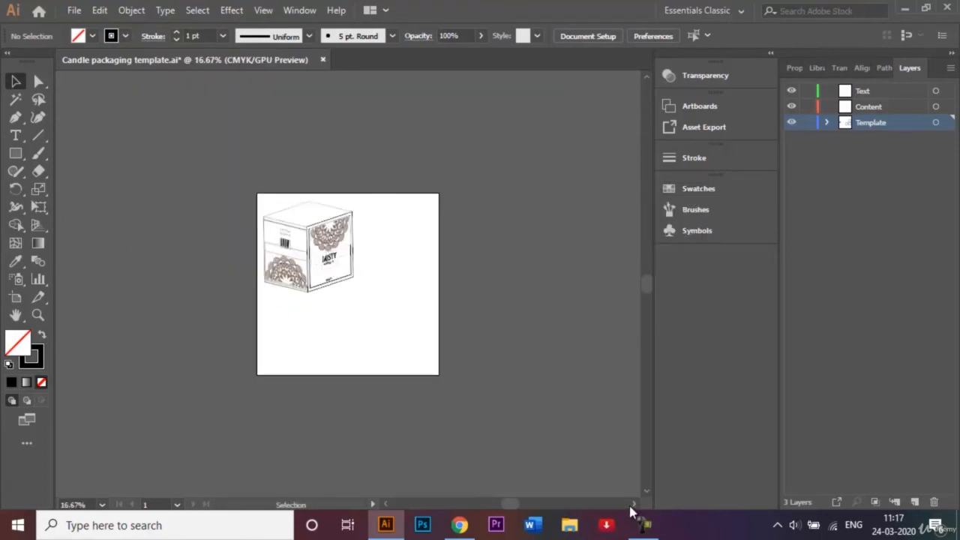
click(635, 505)
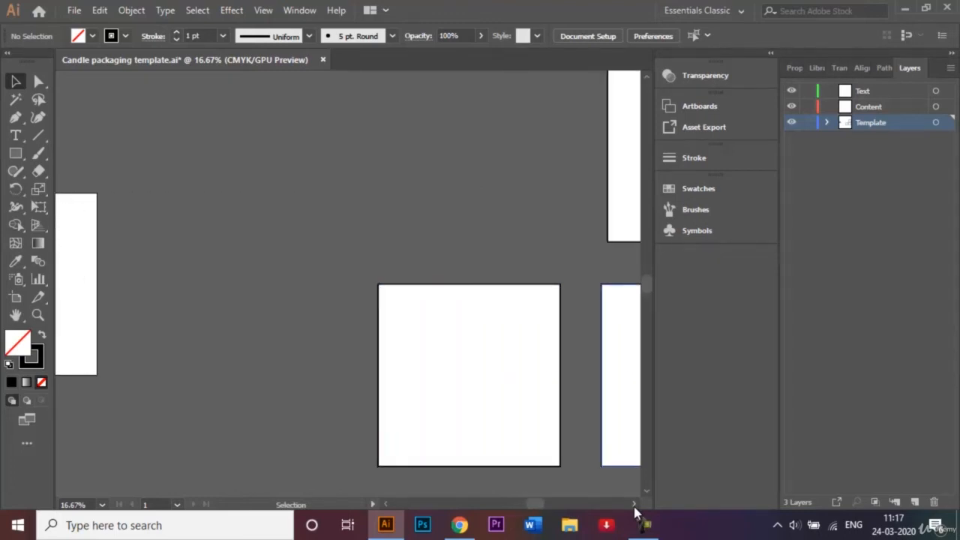
click(474, 370)
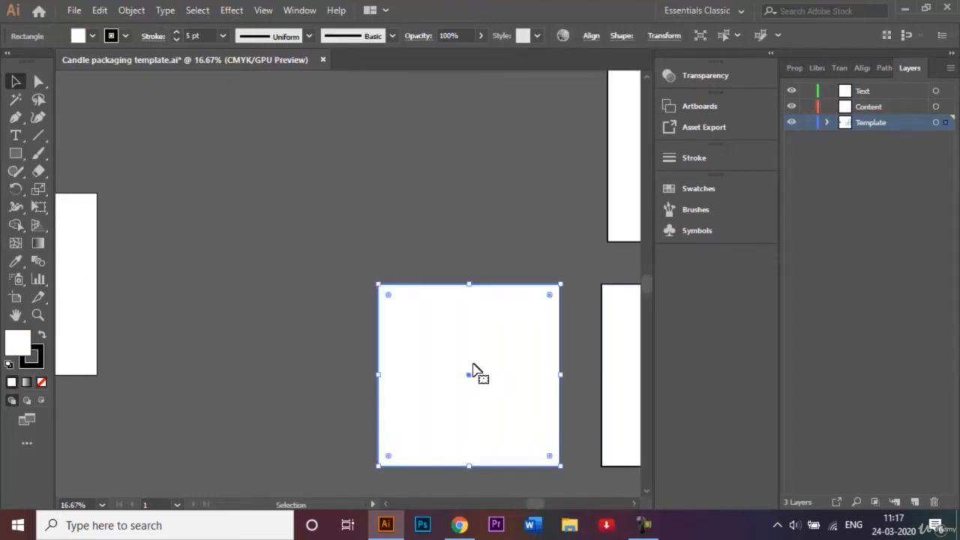
click(233, 12)
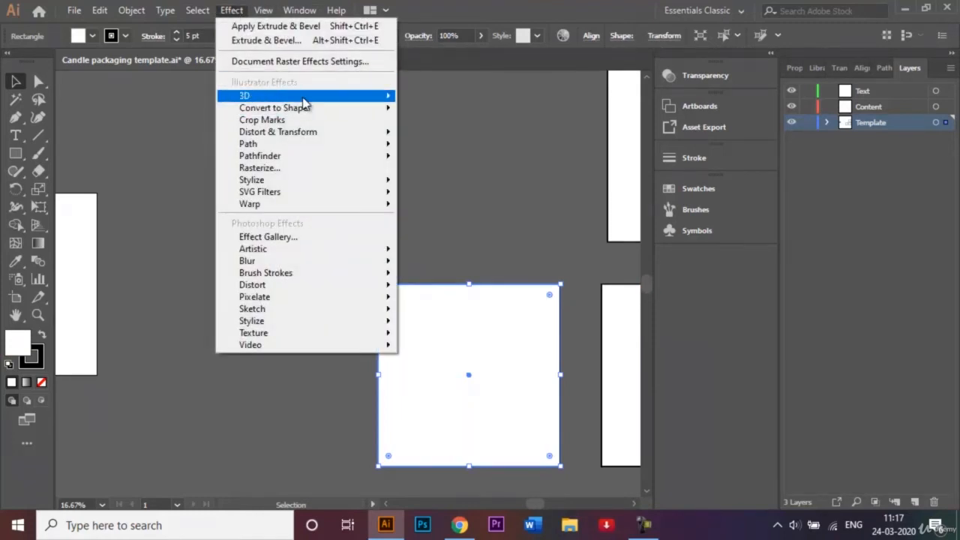
mouse_move(337, 98)
click(430, 101)
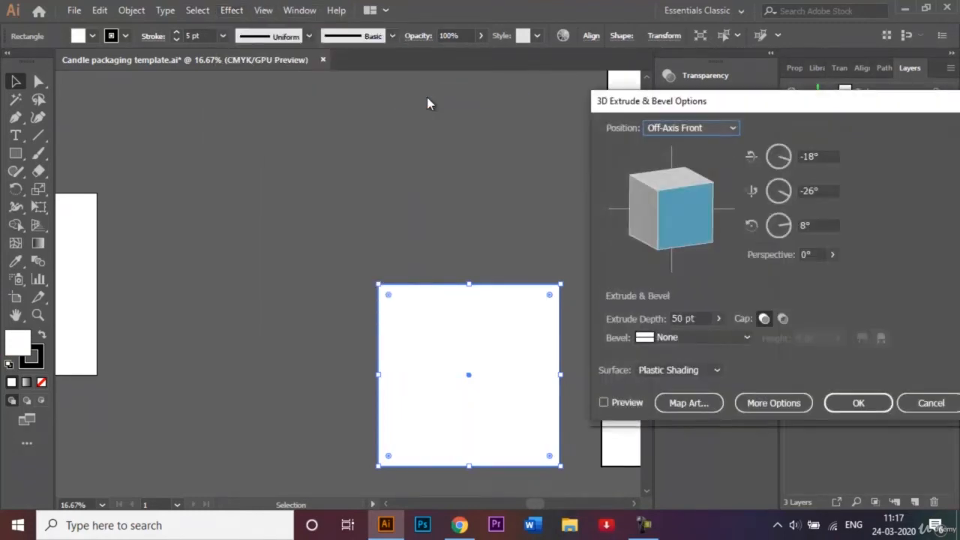
drag(685, 211, 689, 207)
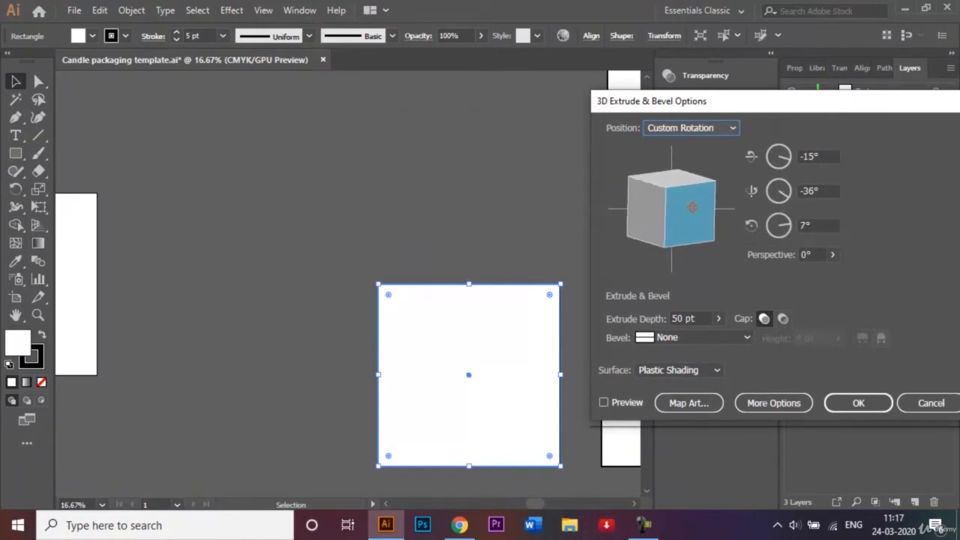
click(673, 318)
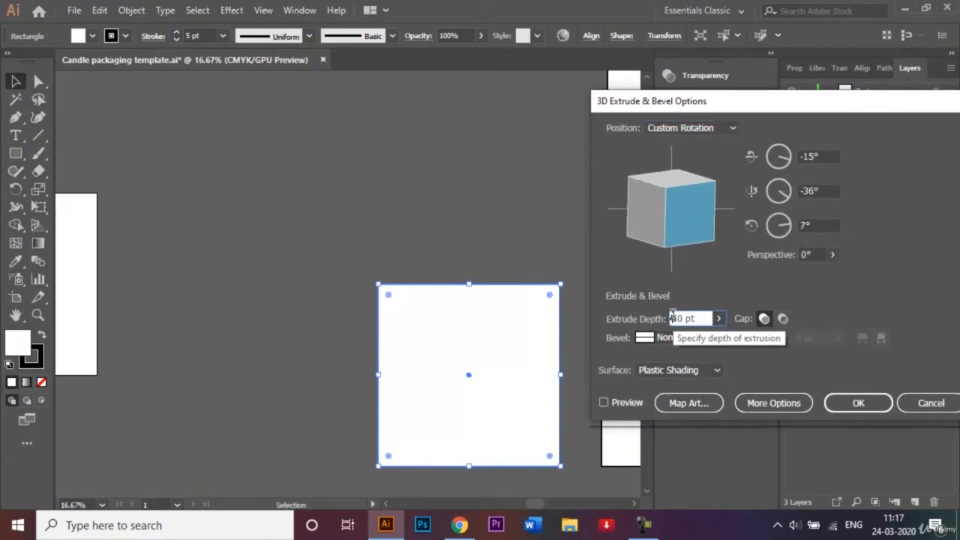
text(4)
click(605, 403)
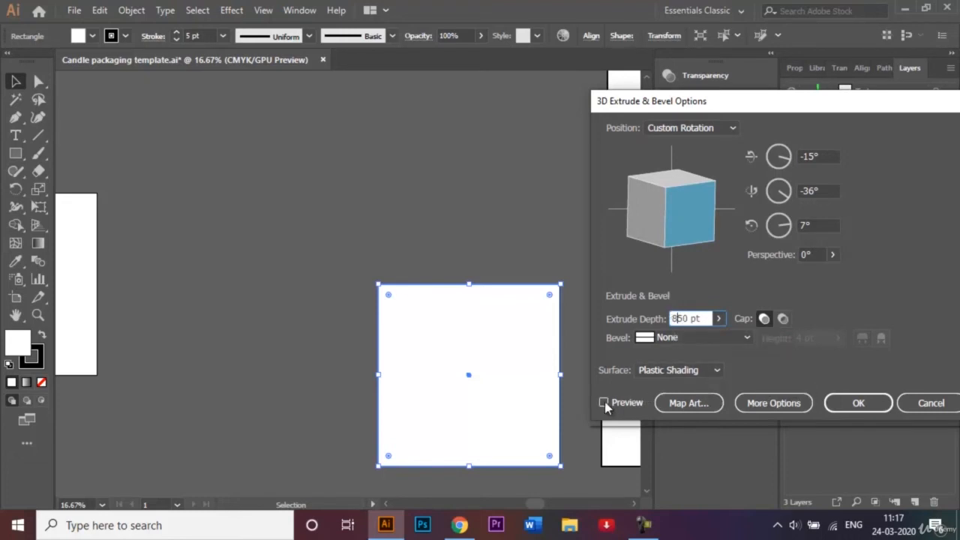
click(921, 403)
Step: Remove the square's stroke and set up a 3D extrusion 850 pt deep, rotated to about -12°, -42° and 7°
click(129, 39)
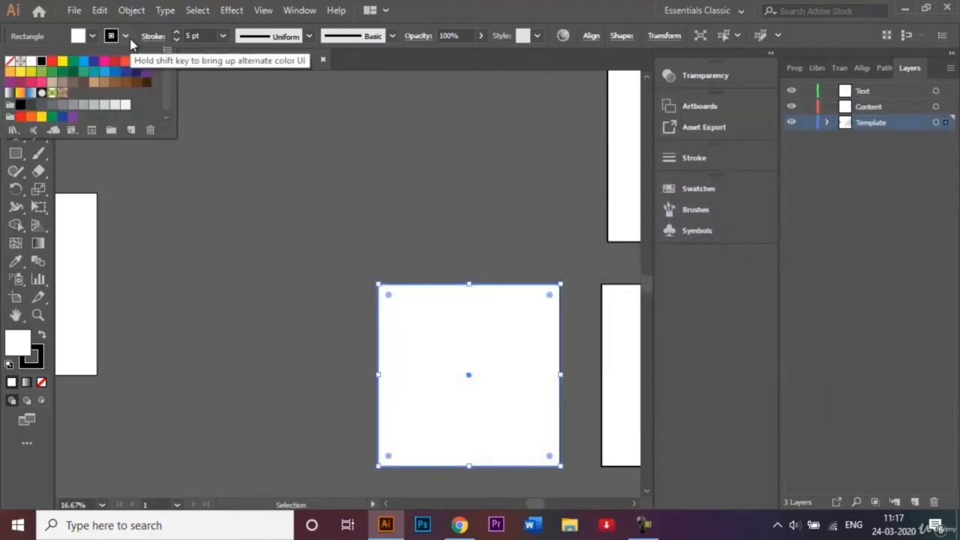
click(9, 61)
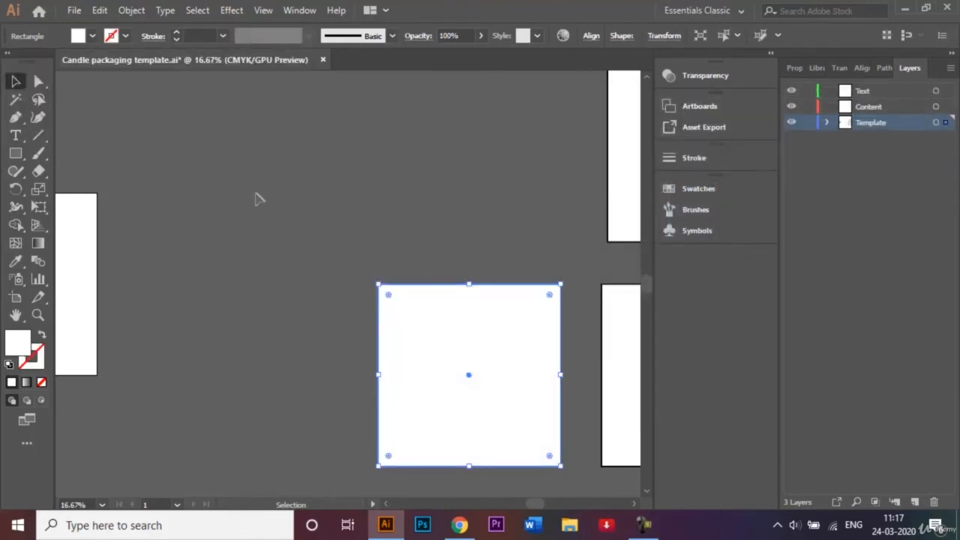
click(231, 12)
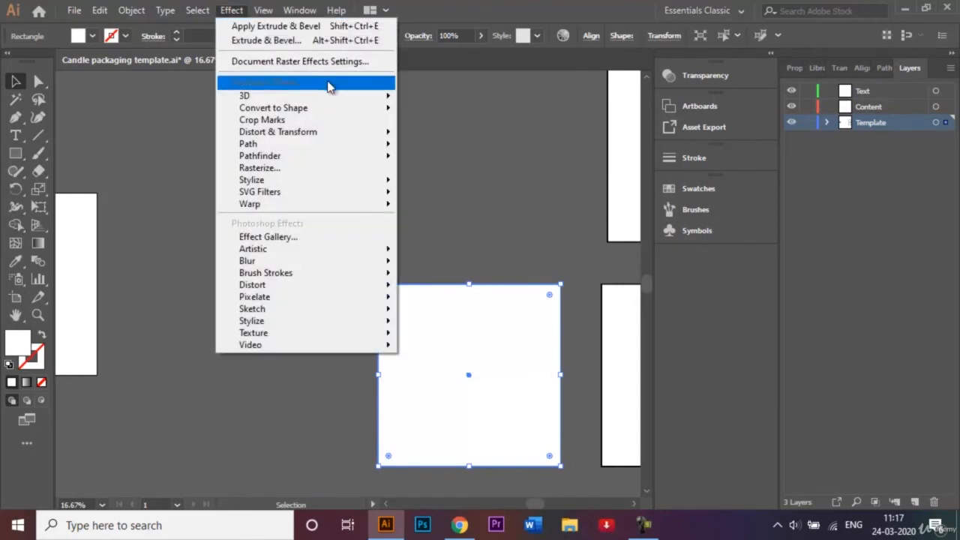
mouse_move(341, 95)
click(430, 99)
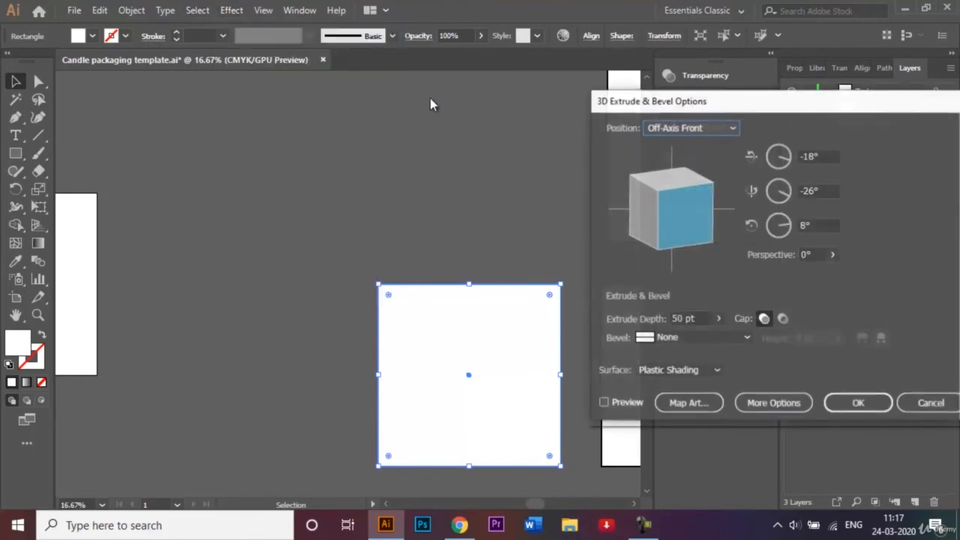
click(604, 403)
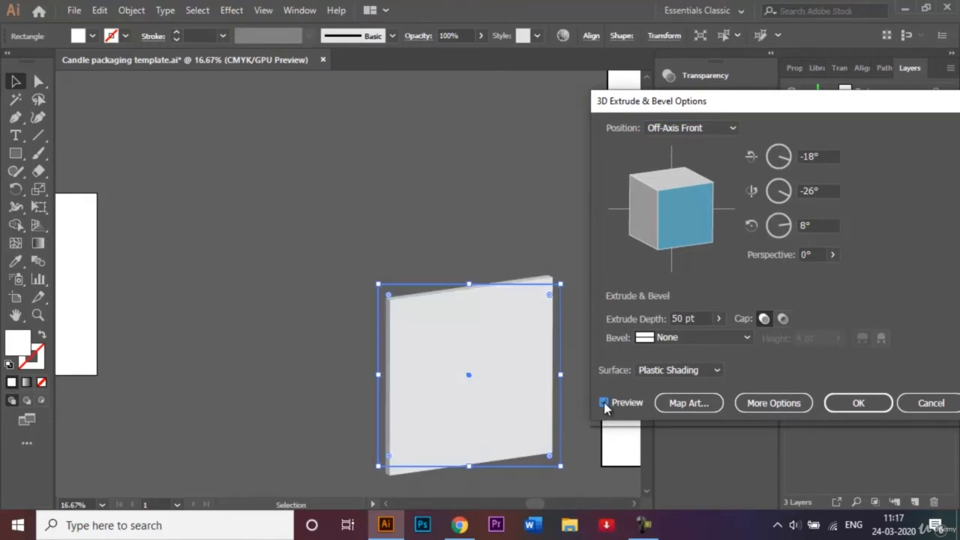
click(673, 315)
text(8)
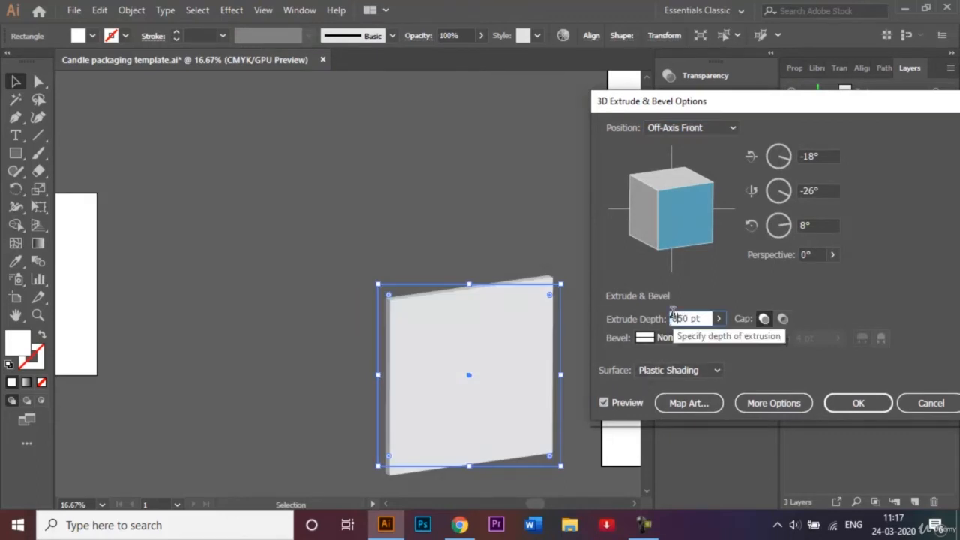
click(604, 403)
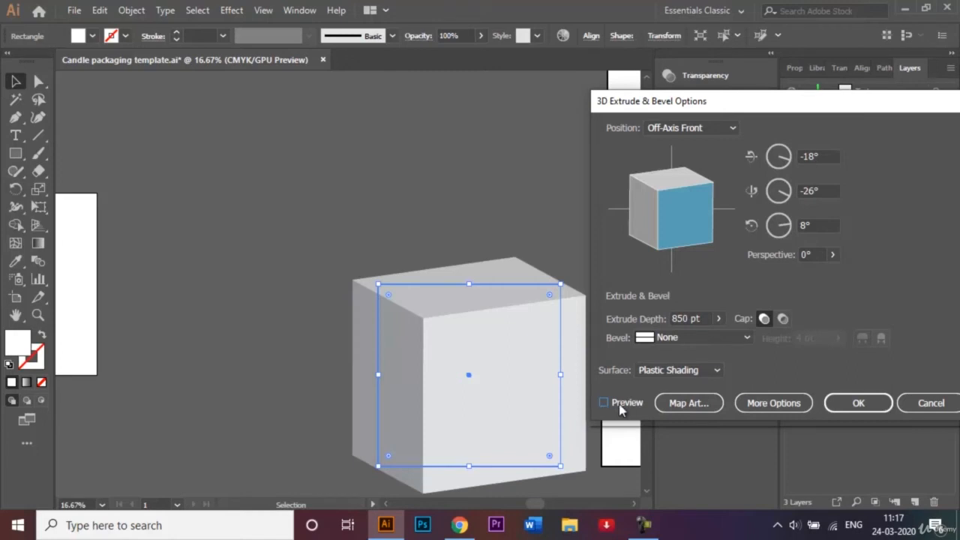
drag(687, 210, 699, 207)
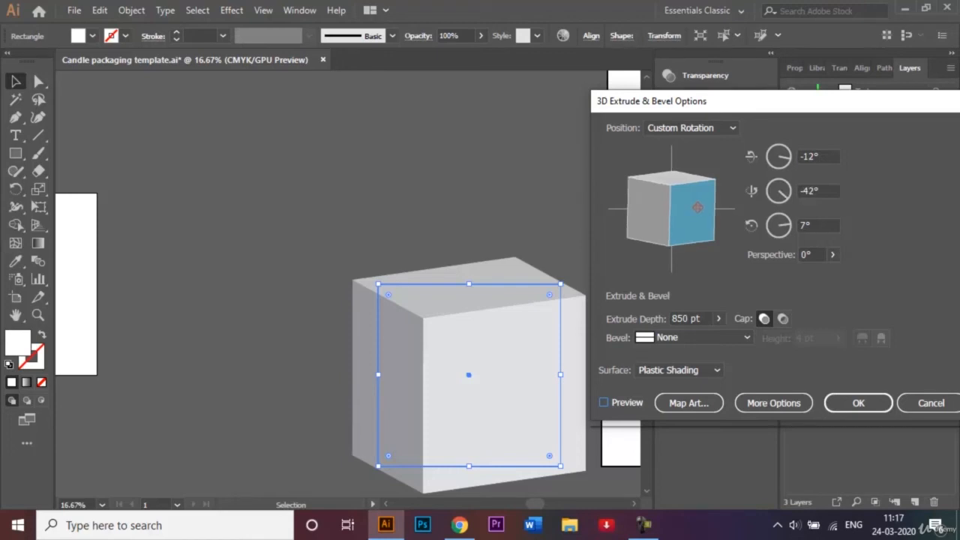
Step: Map the Materials used symbol onto surface 1 of the extruded box with the preview on
click(688, 406)
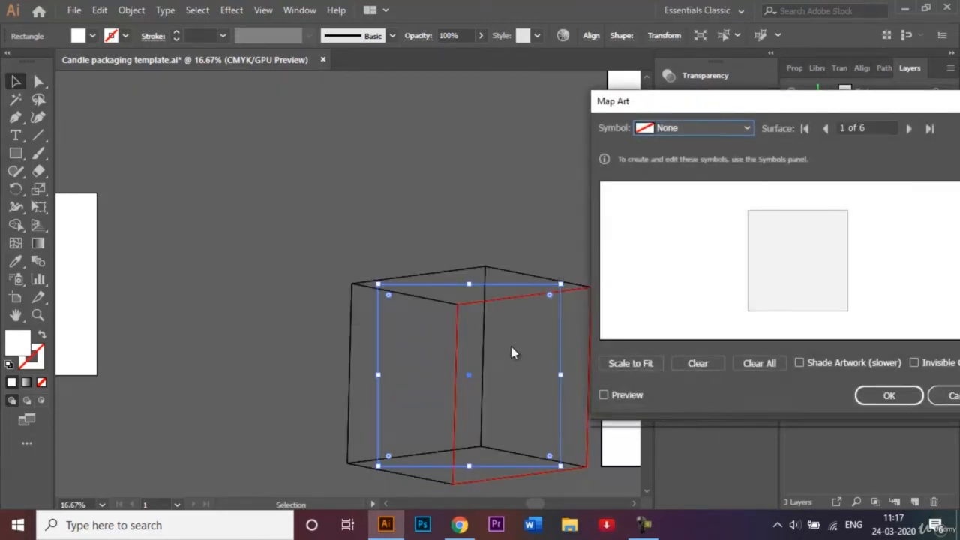
click(746, 131)
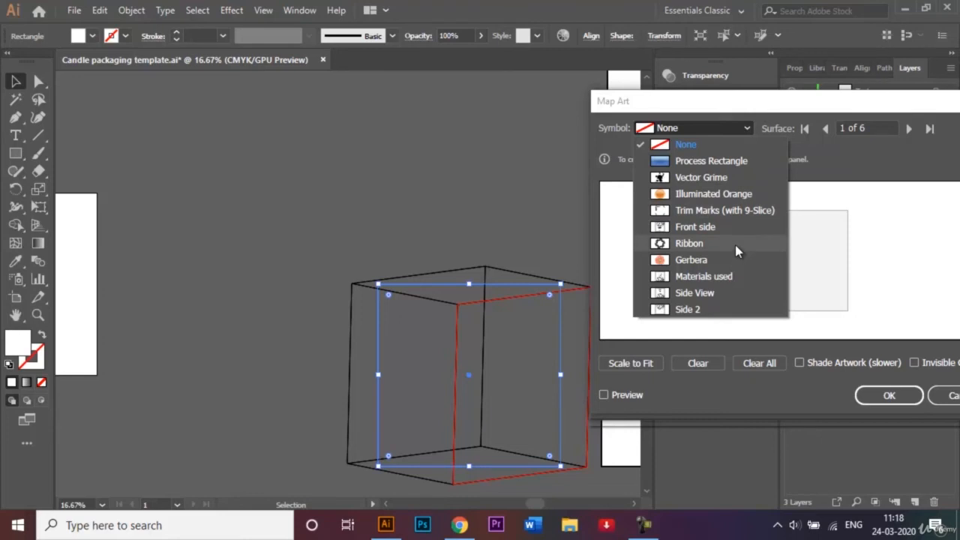
click(727, 276)
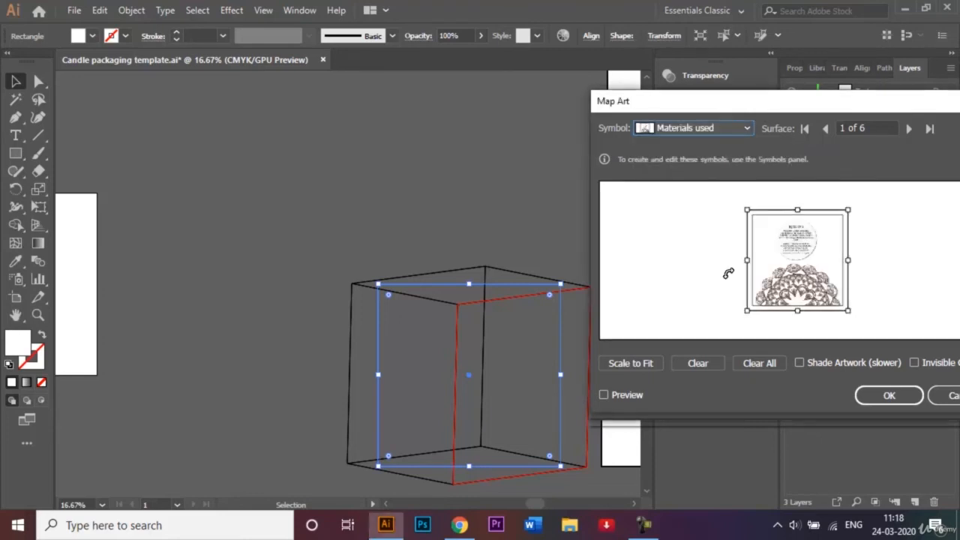
click(604, 395)
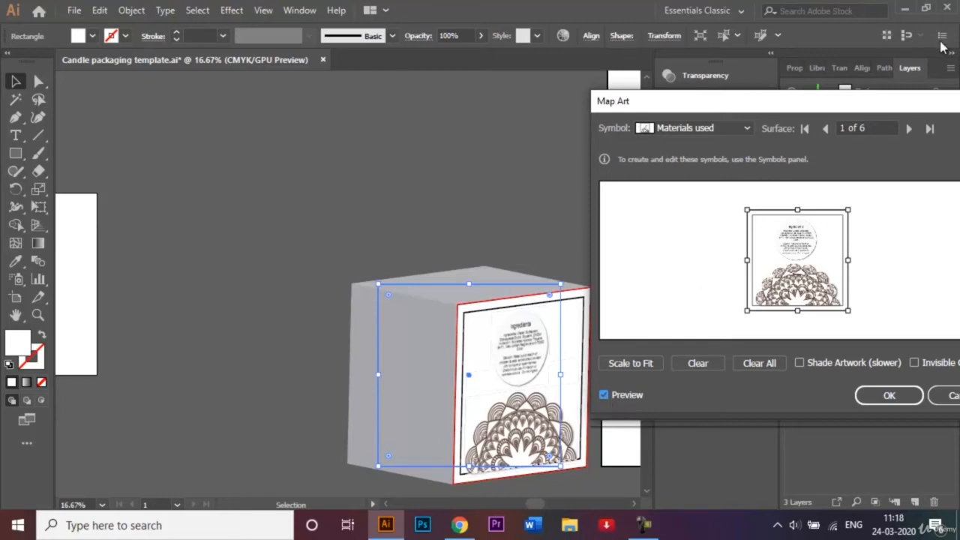
Step: Map the Side 2 symbol onto surface 5 of the extruded box
click(910, 129)
click(910, 129)
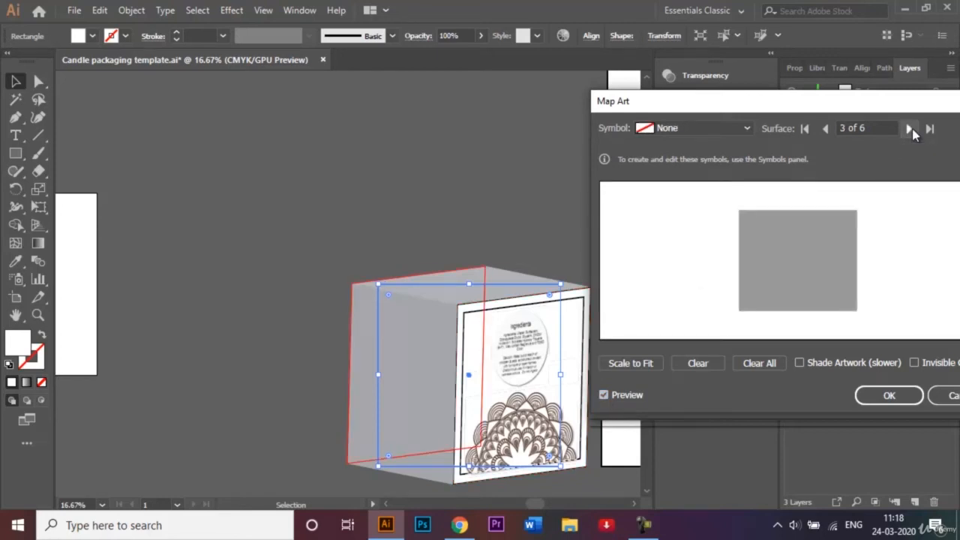
click(910, 129)
click(910, 129)
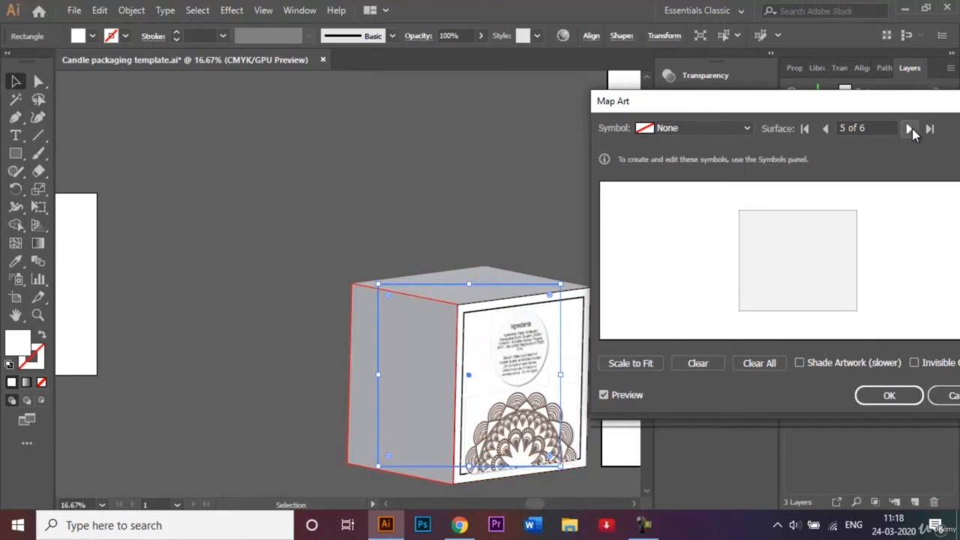
click(743, 128)
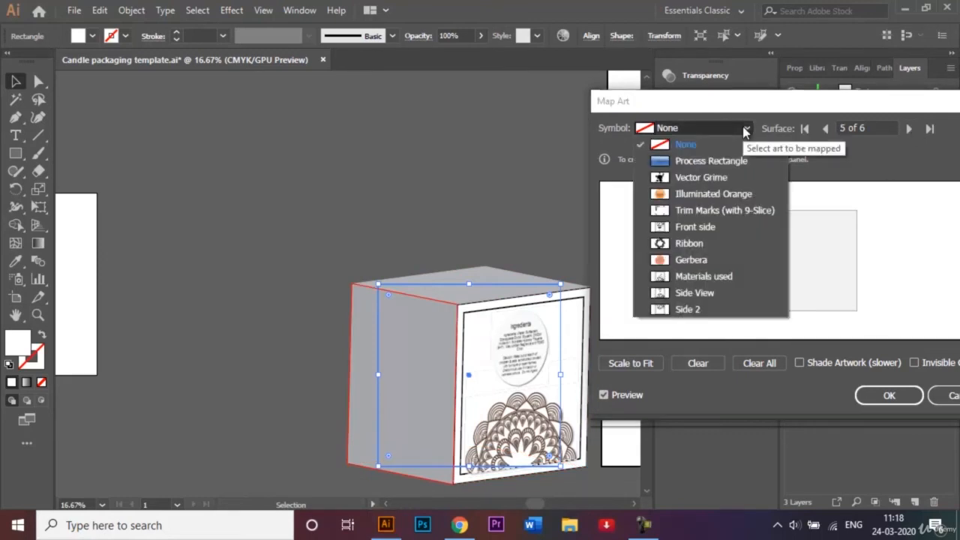
click(692, 309)
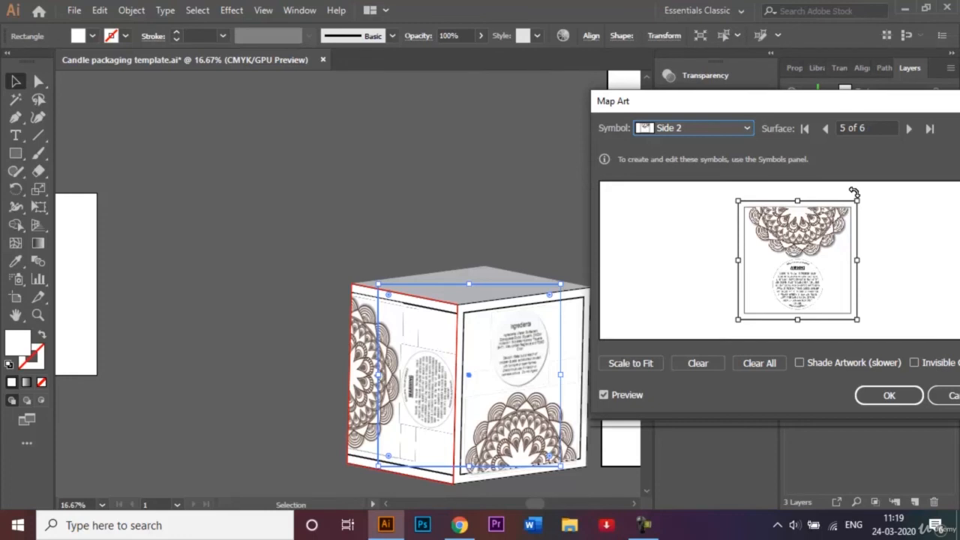
Step: Rotate the Side 2 artwork 90° clockwise on its surface, apply the mapping and extrusion, and deselect the box
drag(854, 193, 865, 317)
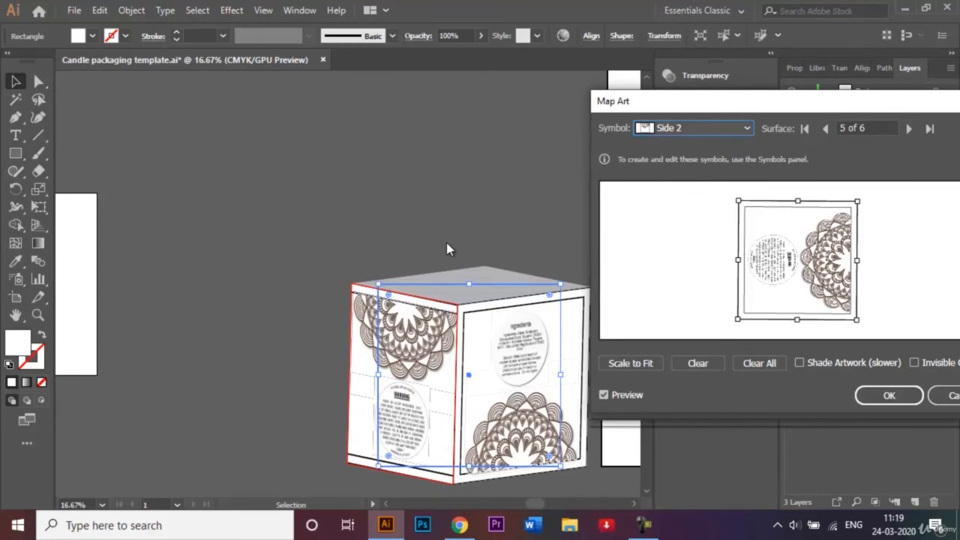
click(893, 394)
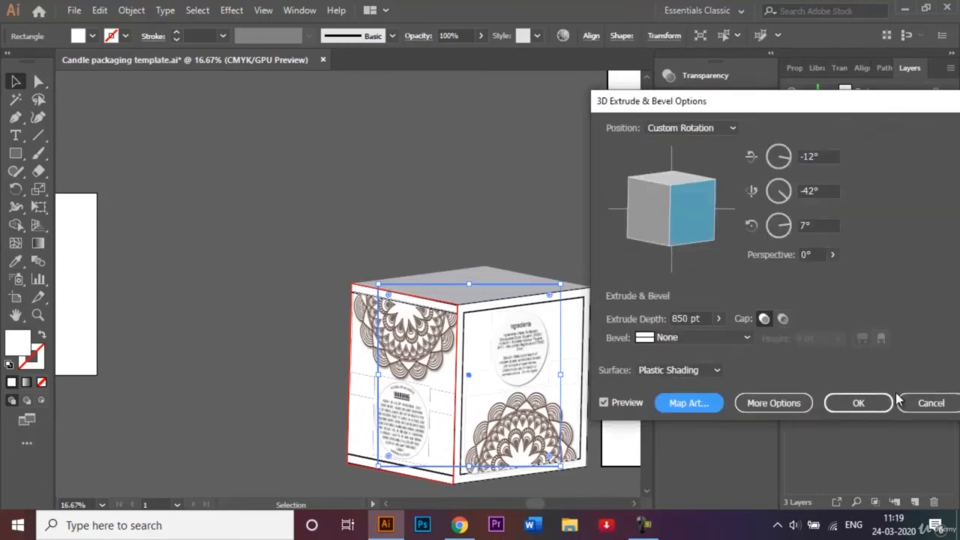
click(857, 405)
click(472, 203)
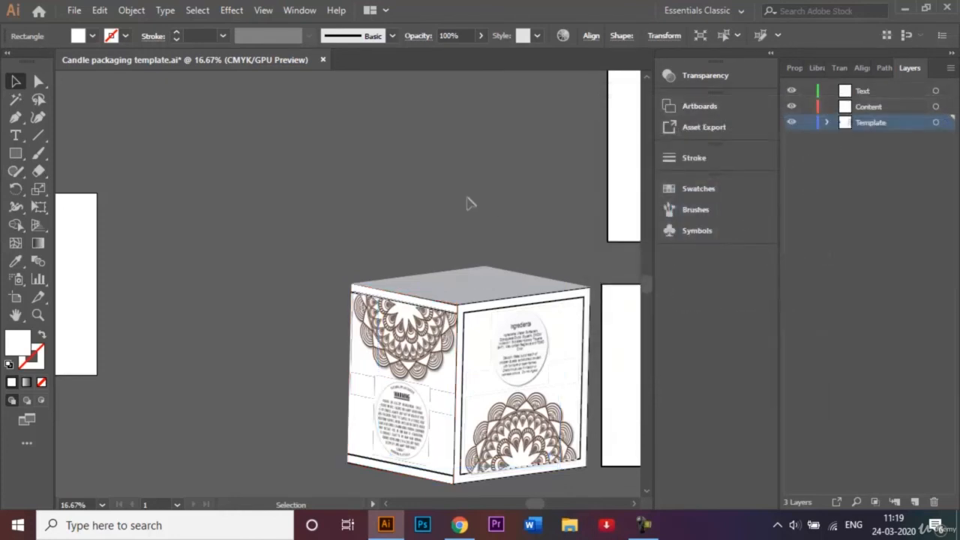
Step: Delete the two blank white squares beside the second box
key(ctrl+minus)
key(ctrl+minus)
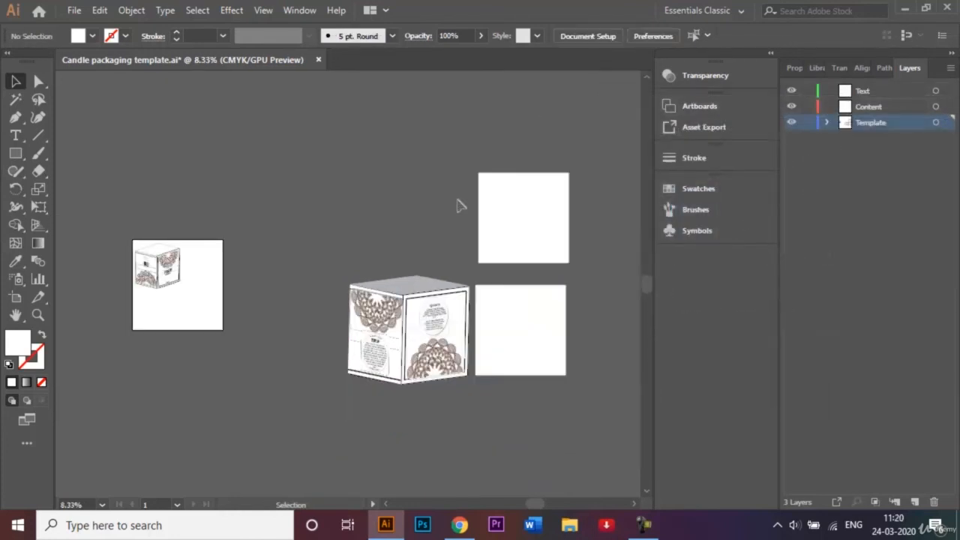
click(511, 223)
shift+click(543, 340)
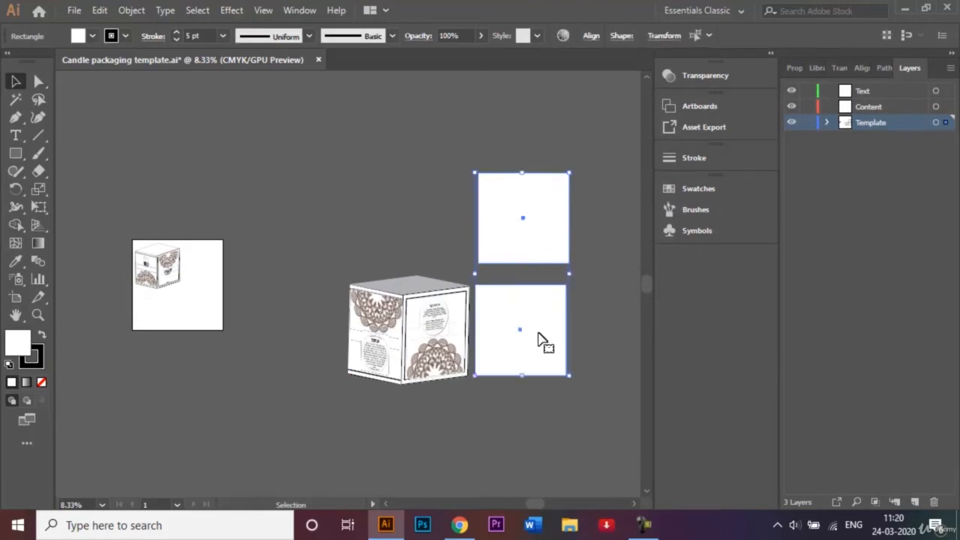
key(Delete)
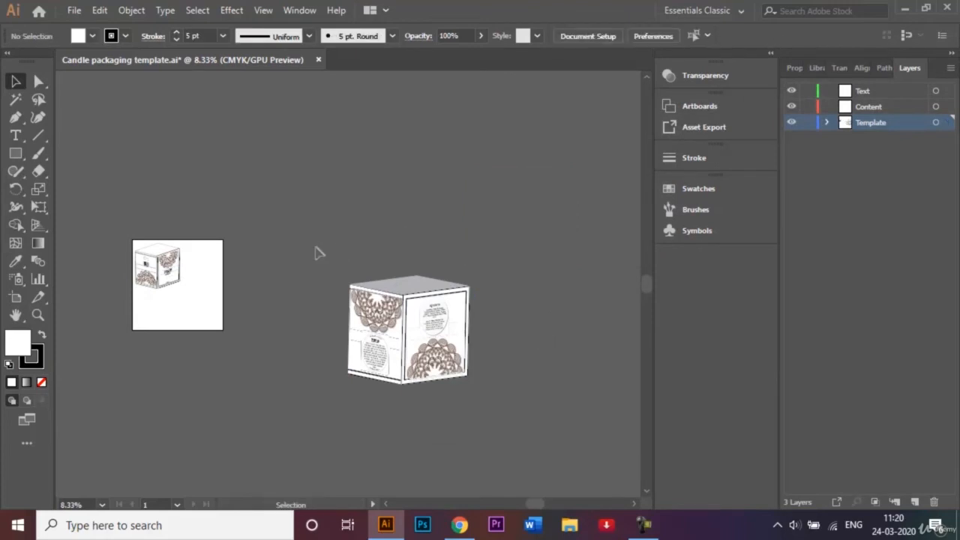
Step: Expand the appearance of the second box, ungroup it twice into separate faces, and deselect it
drag(357, 275, 504, 422)
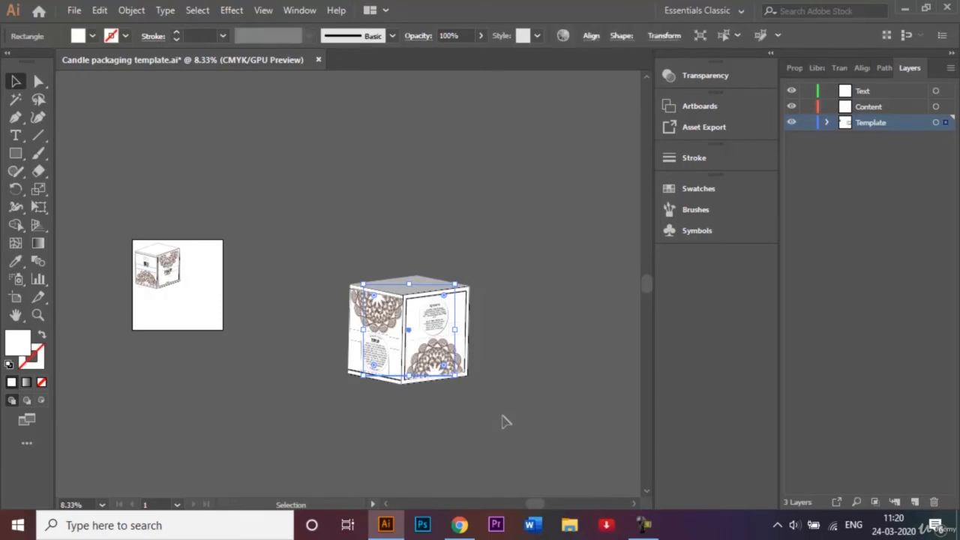
click(135, 10)
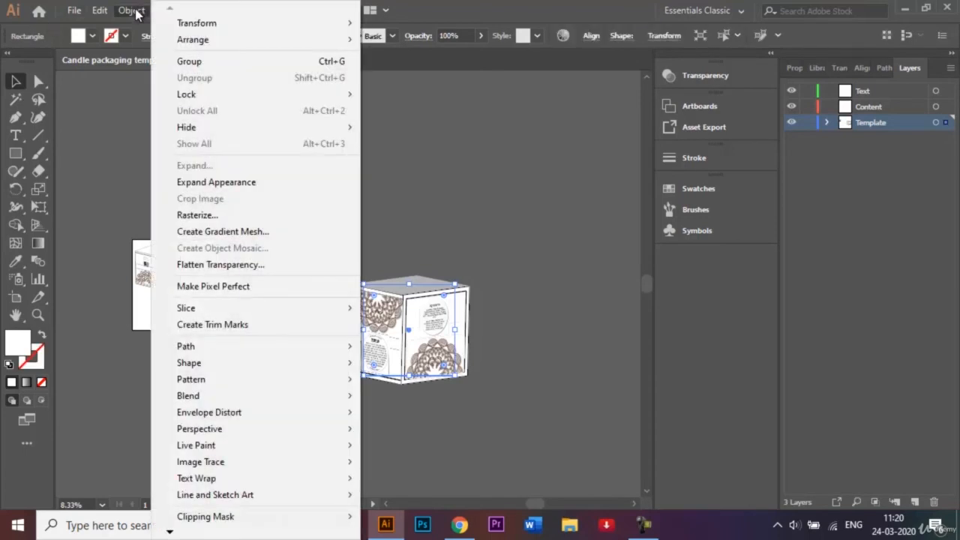
click(255, 186)
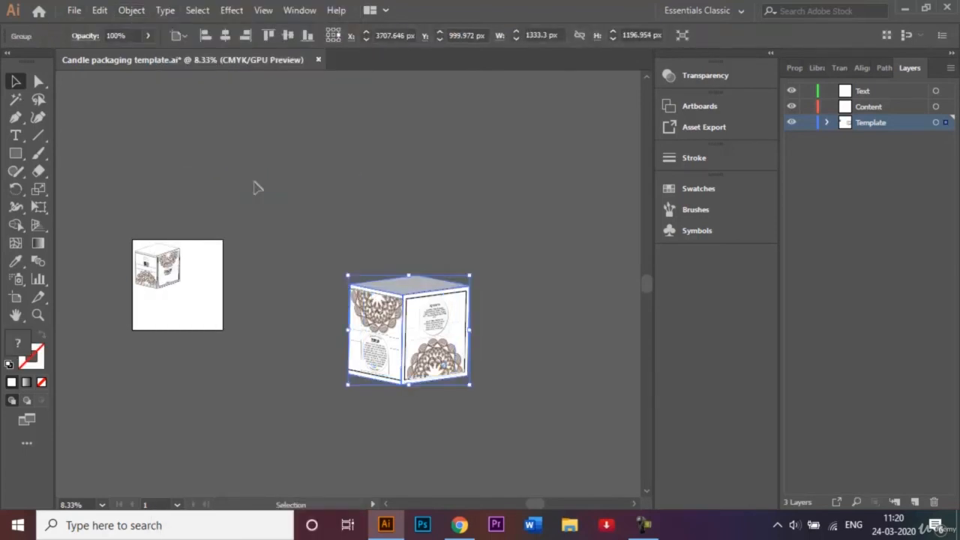
right_click(426, 302)
click(511, 187)
right_click(450, 316)
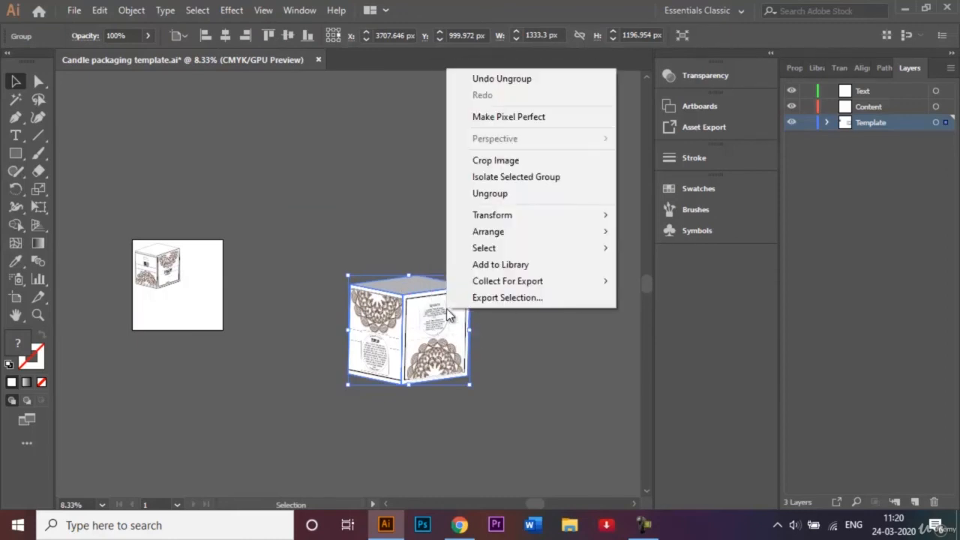
click(498, 200)
click(413, 260)
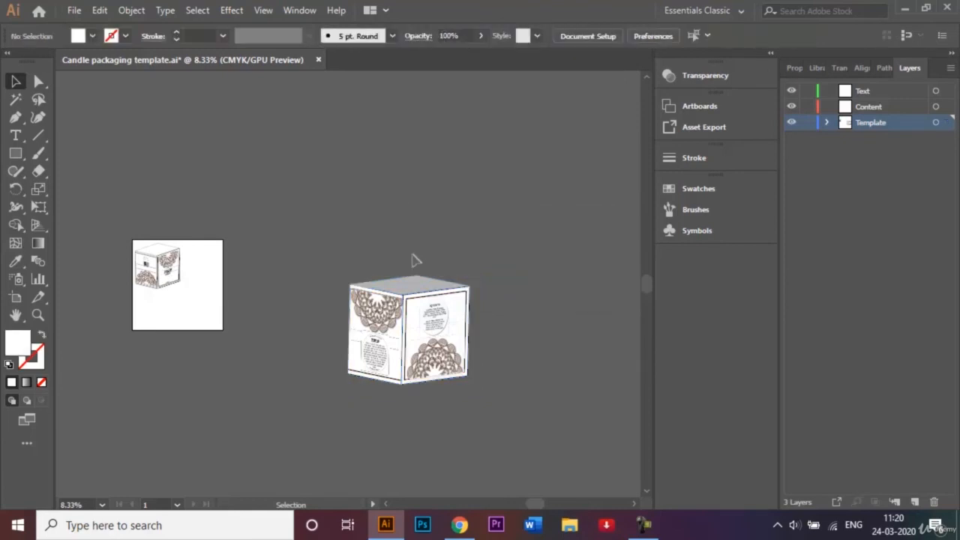
Step: Give the second box's top face a black stroke and a white fill, and deselect it
click(417, 292)
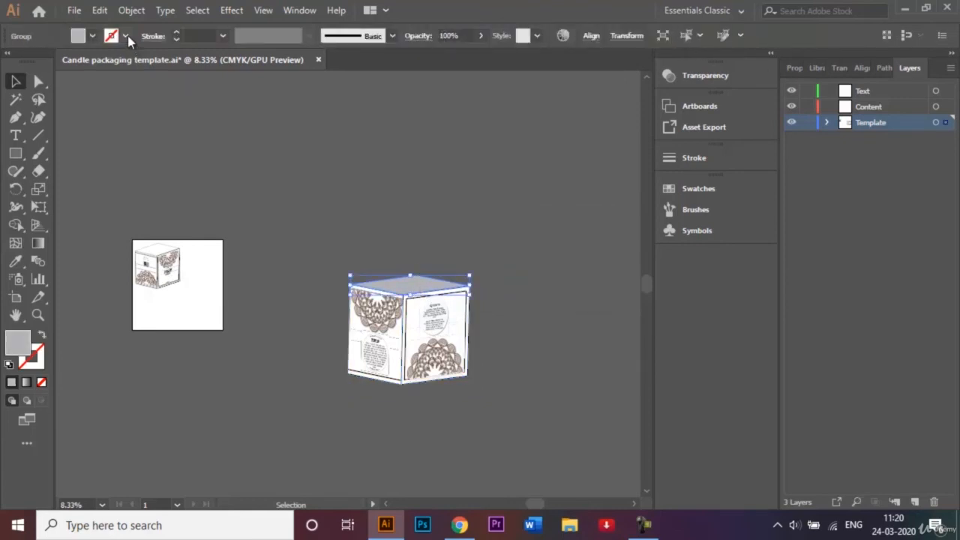
click(126, 36)
click(42, 67)
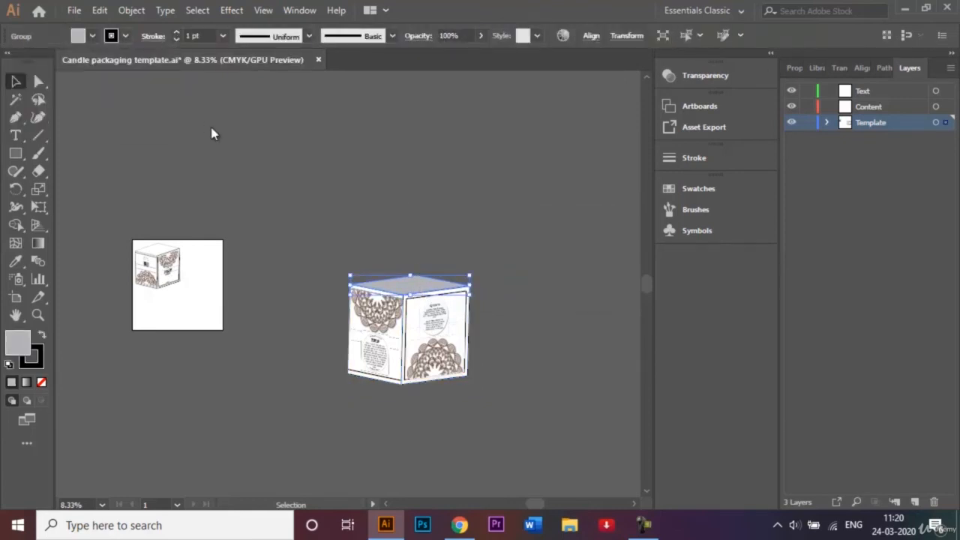
click(93, 36)
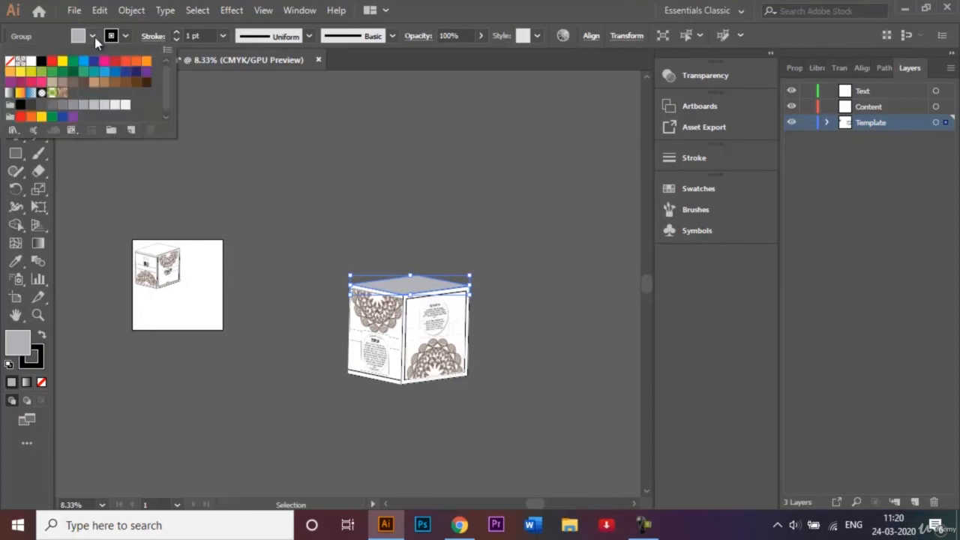
click(31, 61)
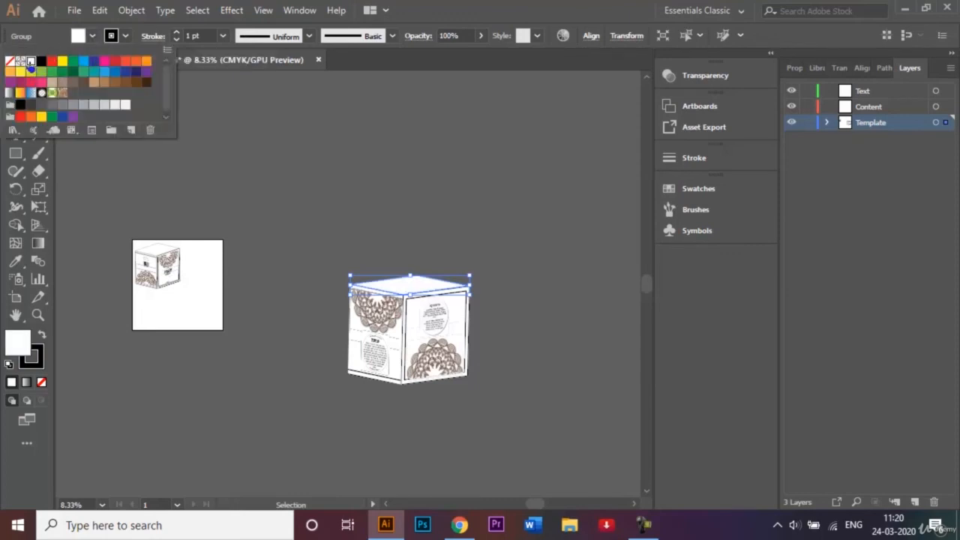
click(379, 237)
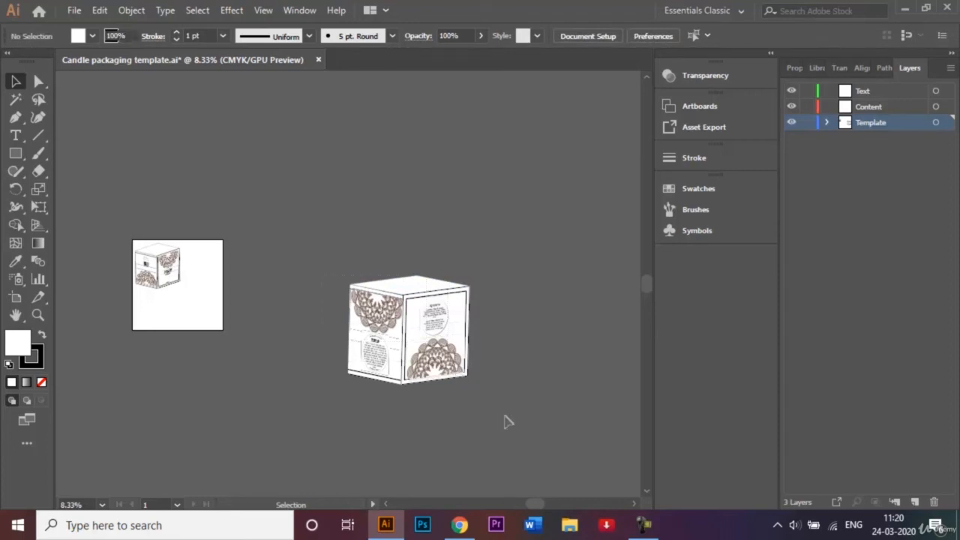
Step: Scale the whole second box down to about 510 × 458 px and place it in the artboard's lower right area
drag(505, 417, 505, 416)
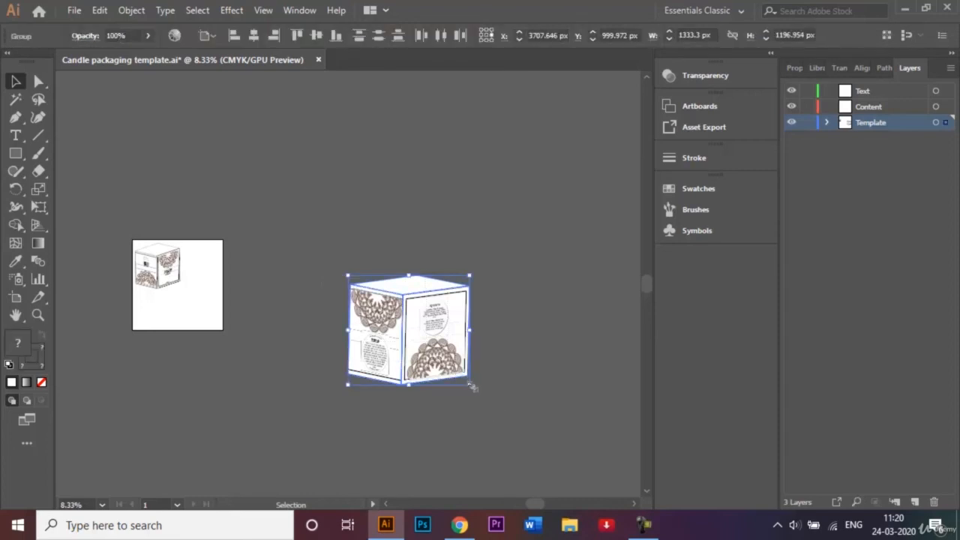
drag(472, 387, 207, 313)
key(ctrl+0)
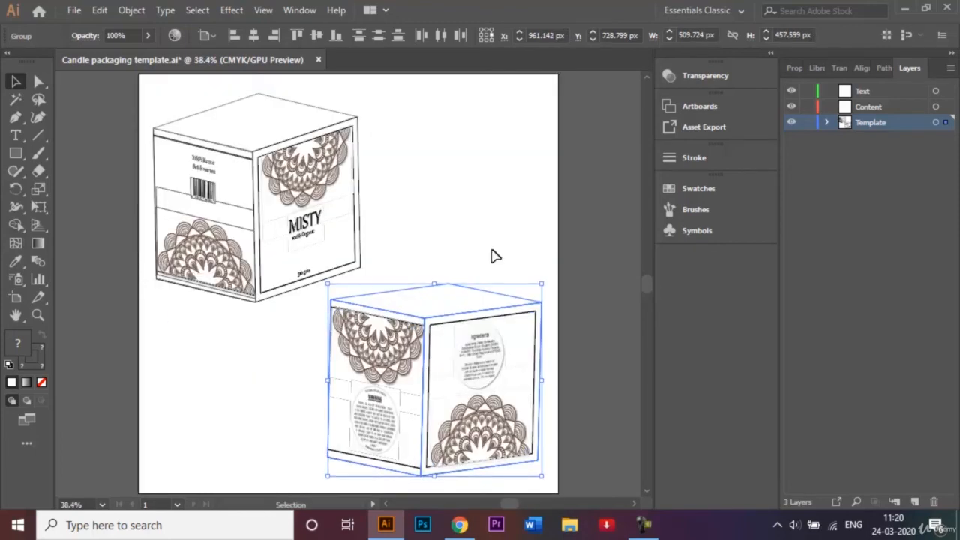
click(599, 250)
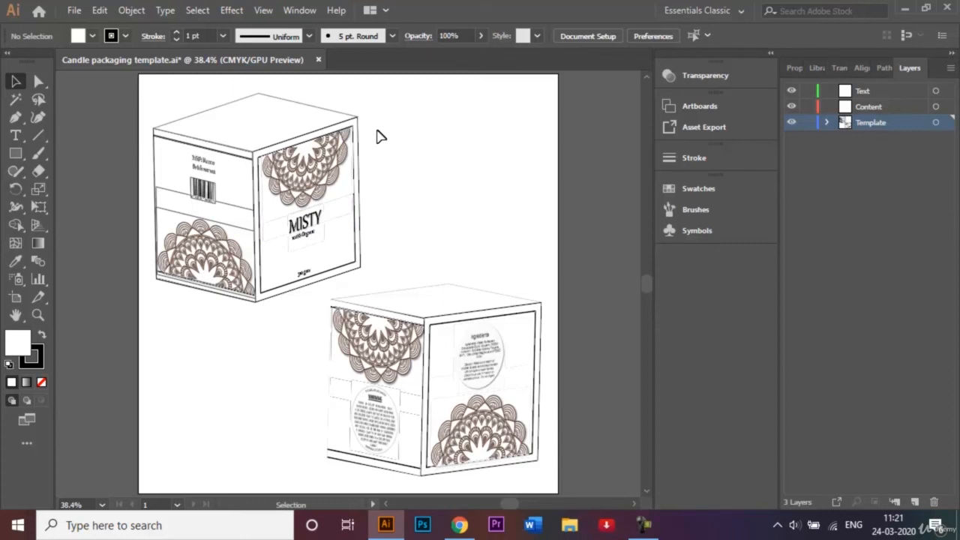
Step: Save the document as "3D Mockup - Candle packaging template.ai" in Adobe Illustrator format, keeping the Illustrator CC version and default options
click(74, 10)
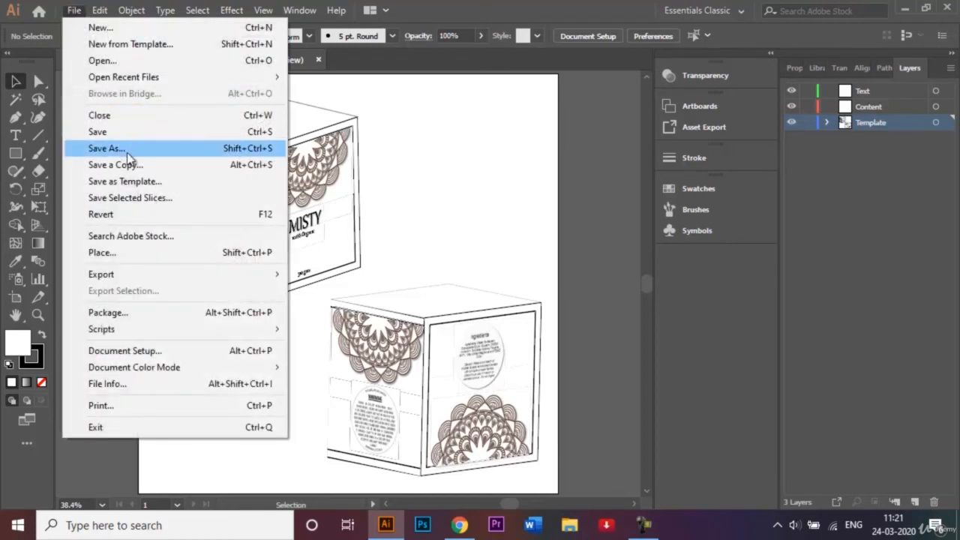
click(165, 149)
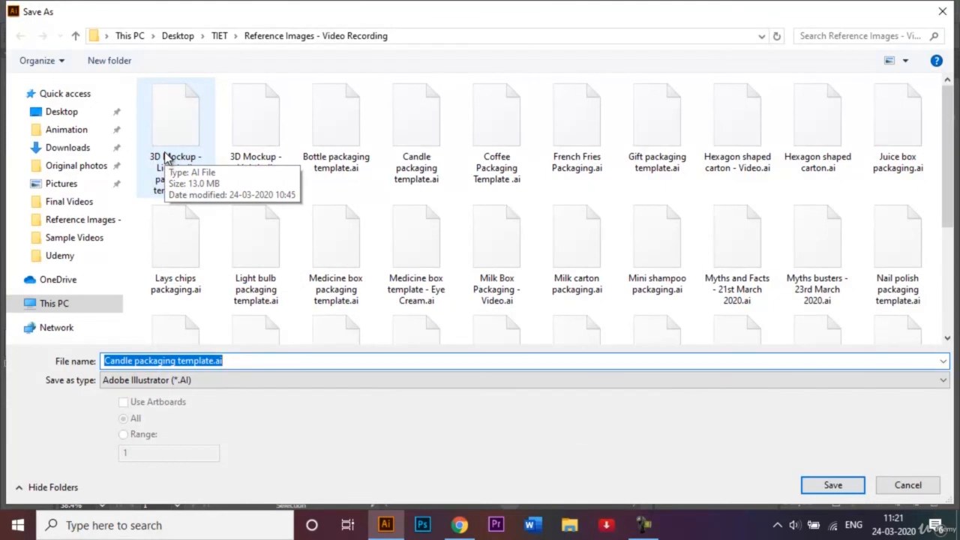
click(178, 363)
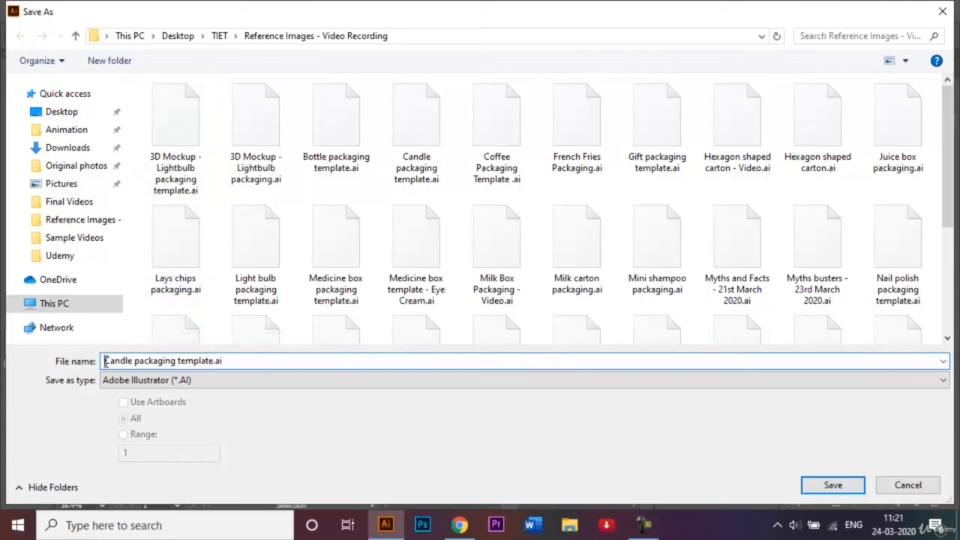
key(Home)
text(3)
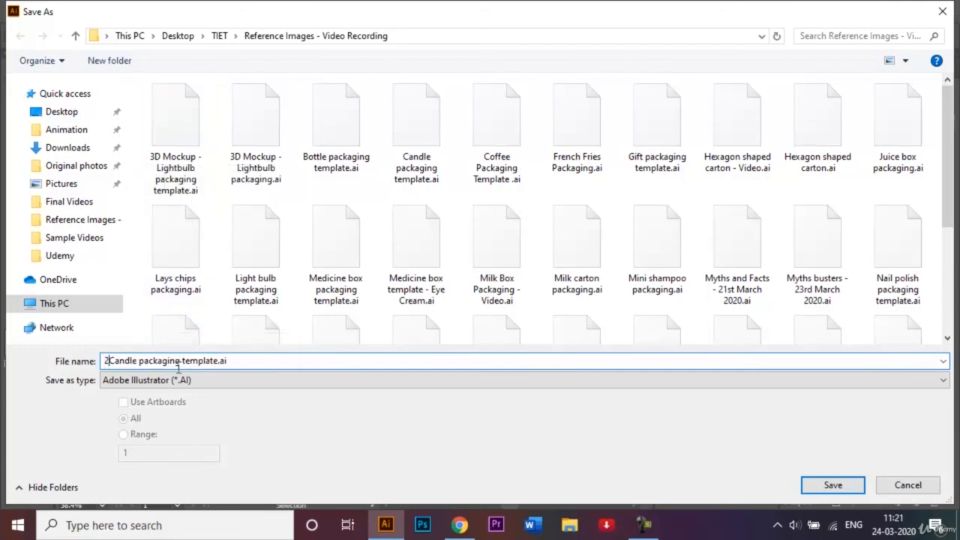
key(BackSpace)
text(3D )
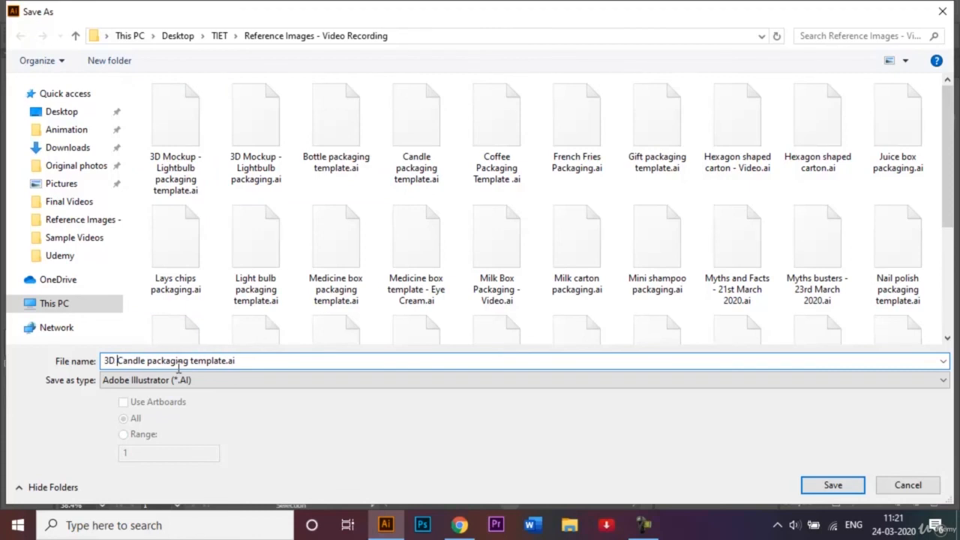
text(Mockup )
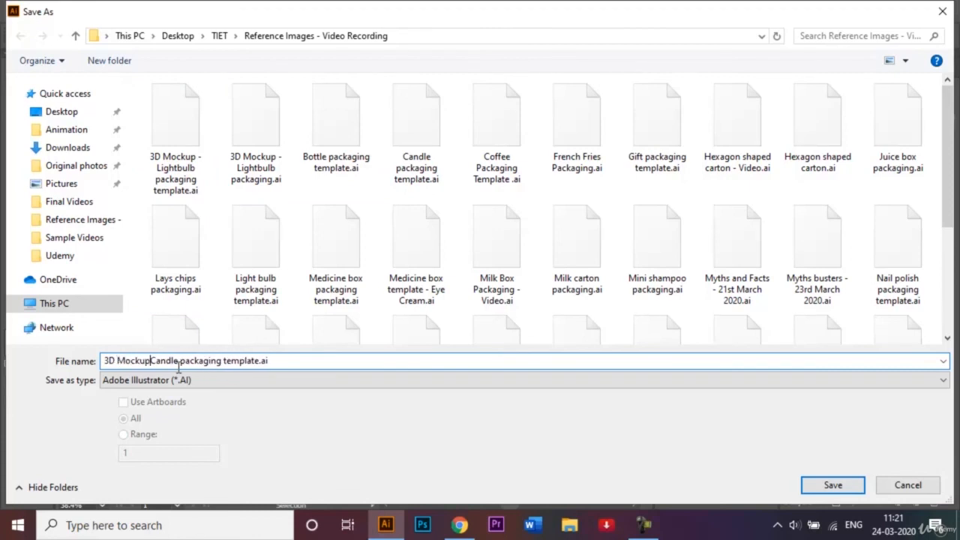
text(-)
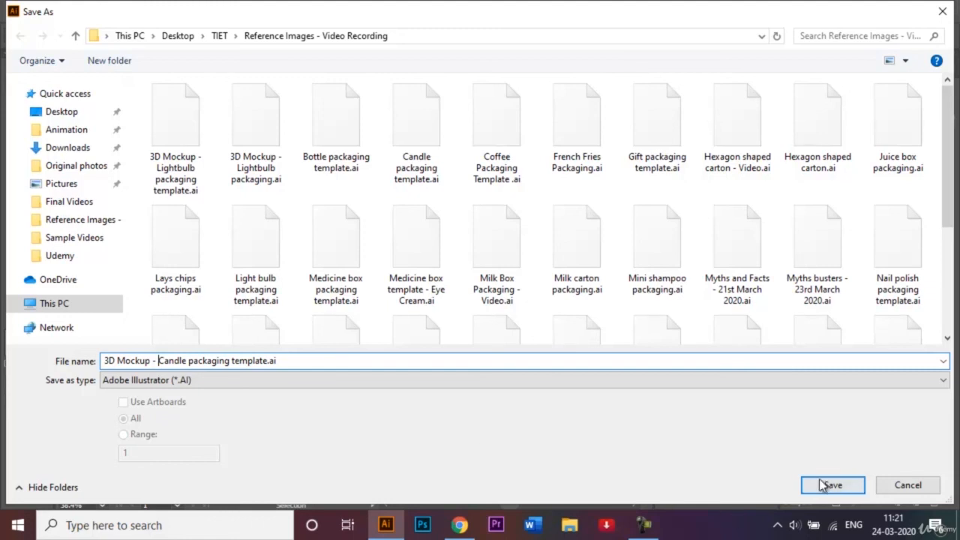
click(846, 485)
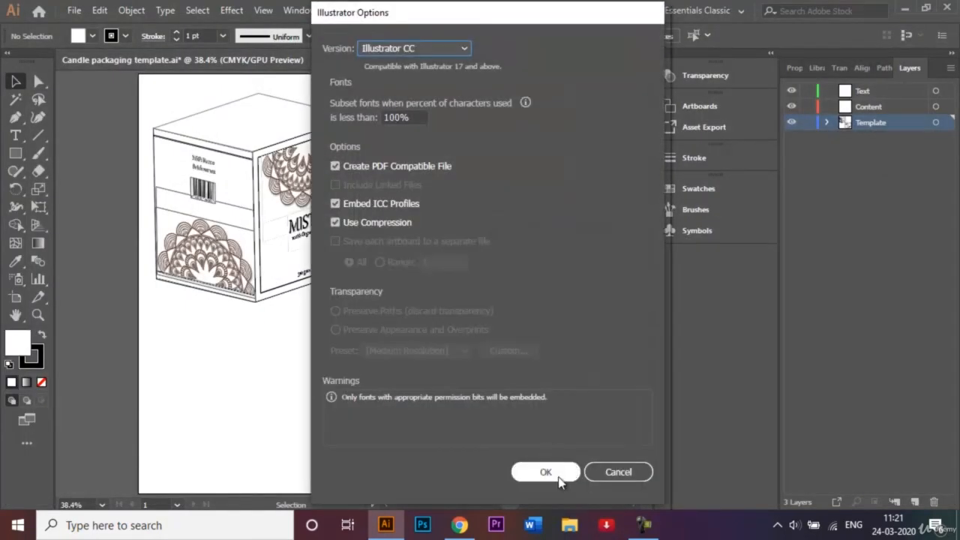
click(546, 472)
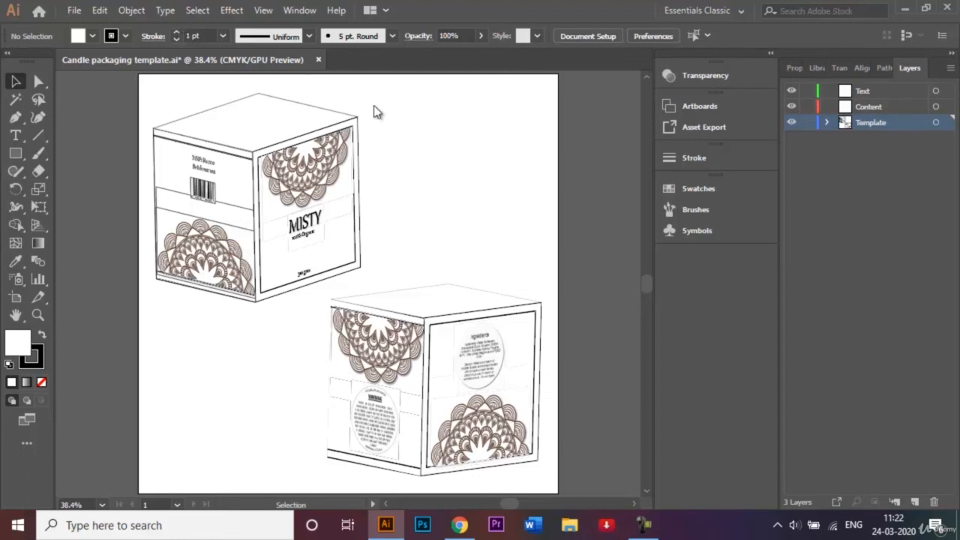
key(ctrl+s)
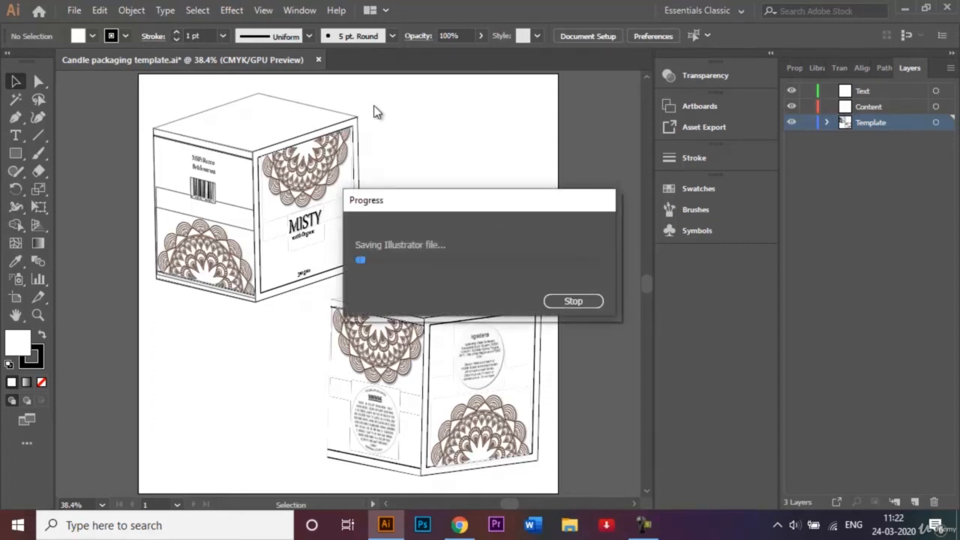